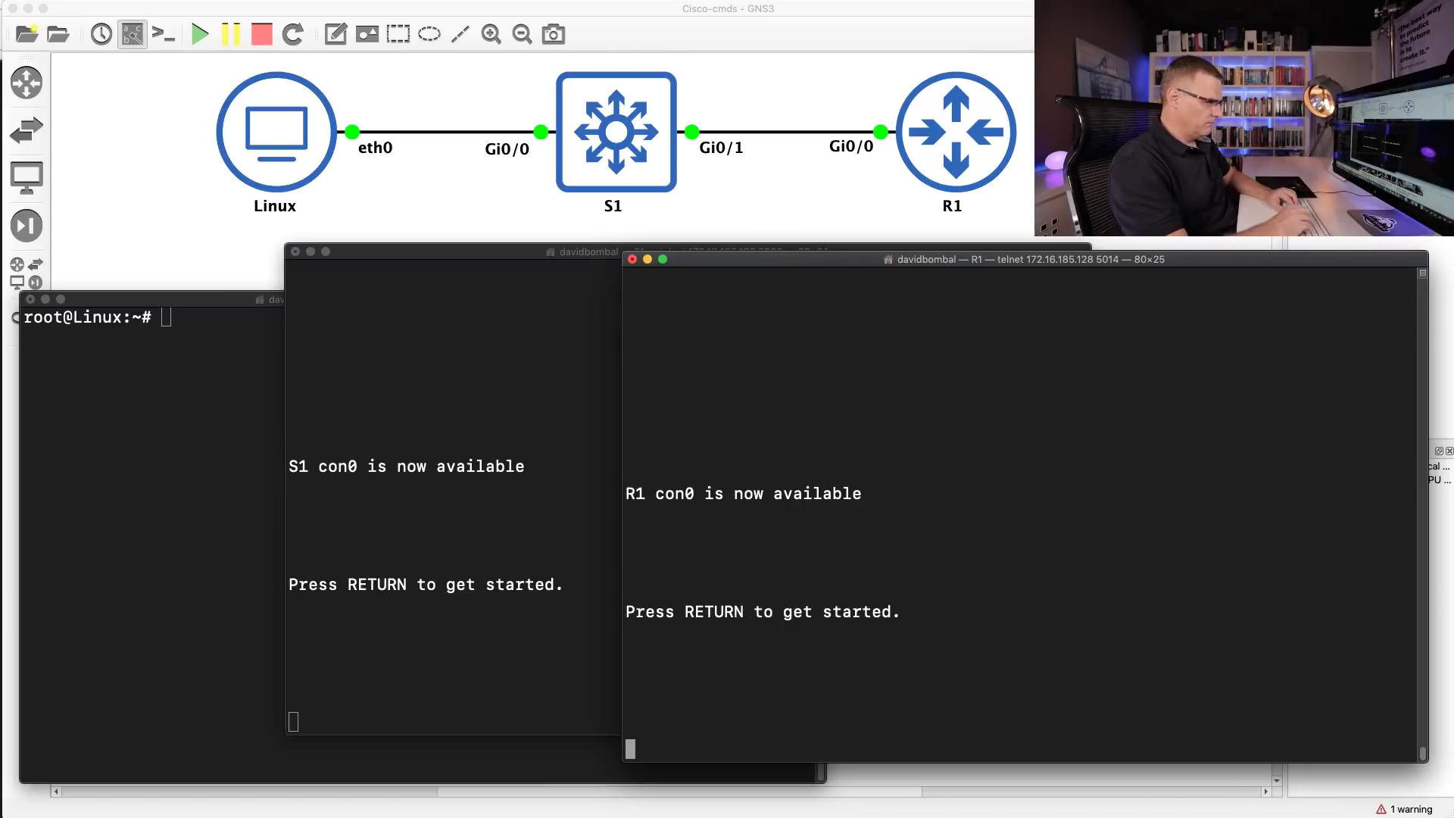
- Start the R1 console session, run "sh version", highlight the IOS version in the output, and exit the paged listing
key(Return)
text(sh ver)
key(Tab)
key(Return)
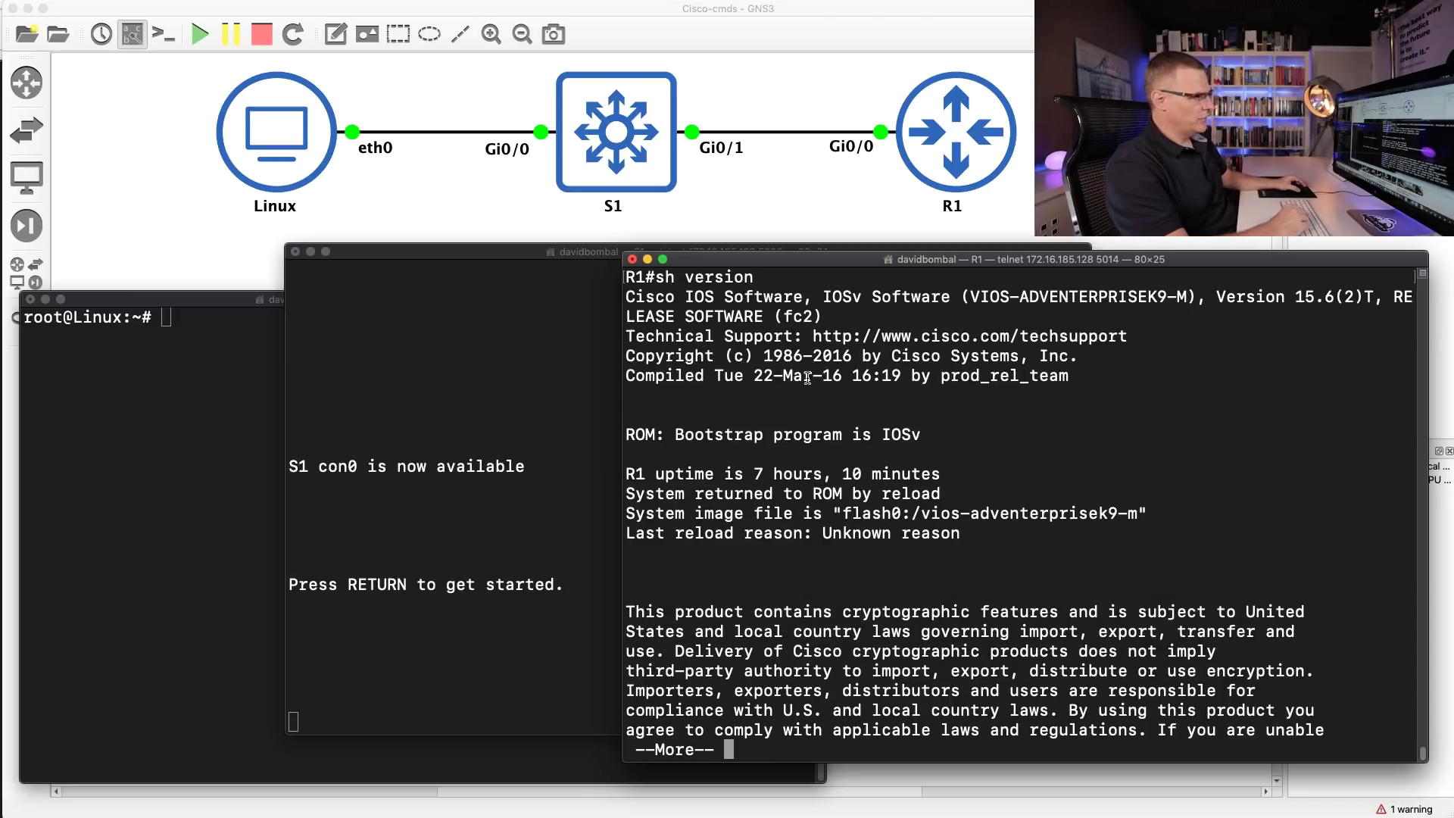
drag(970, 305, 1385, 296)
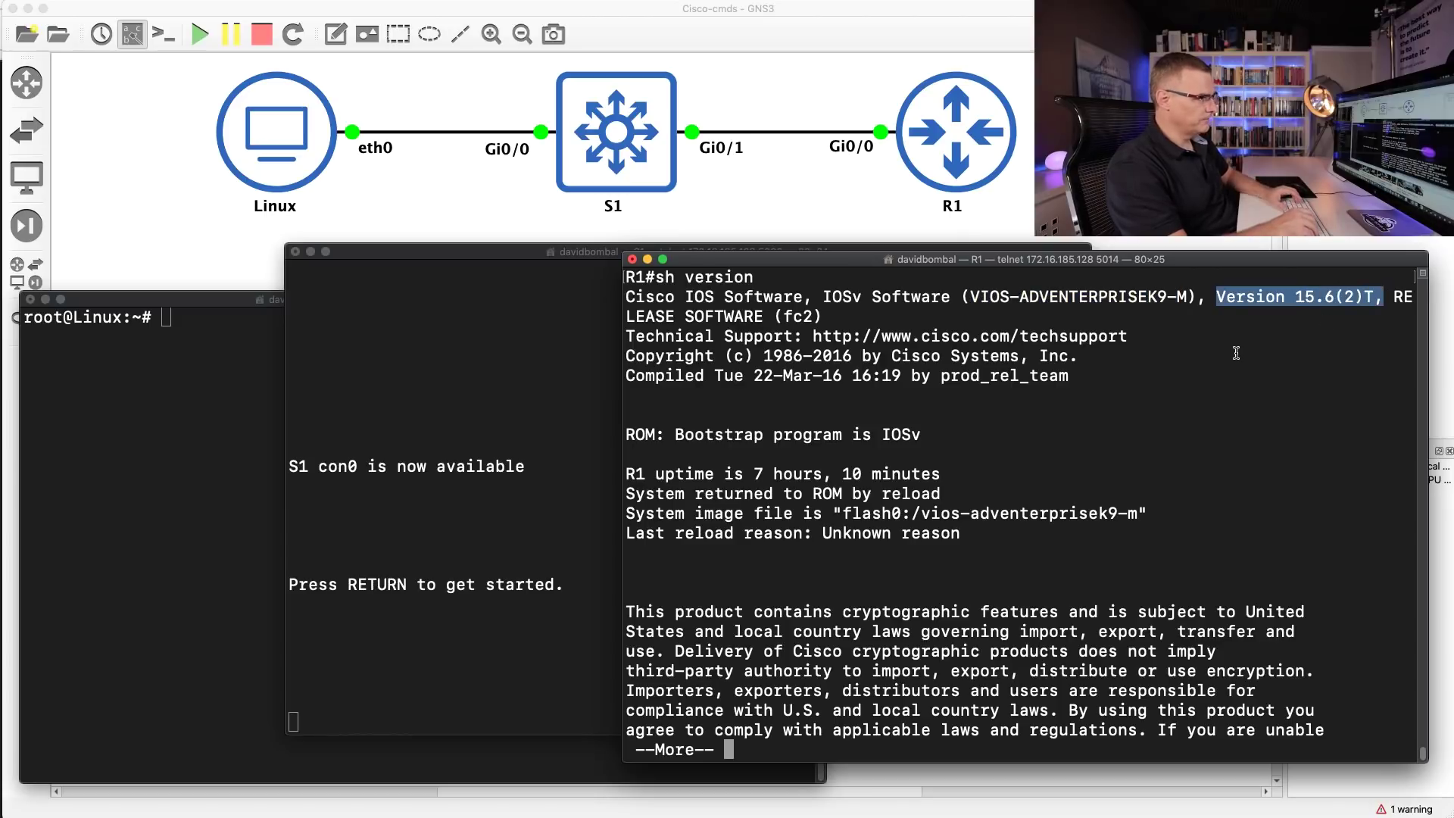
key(q)
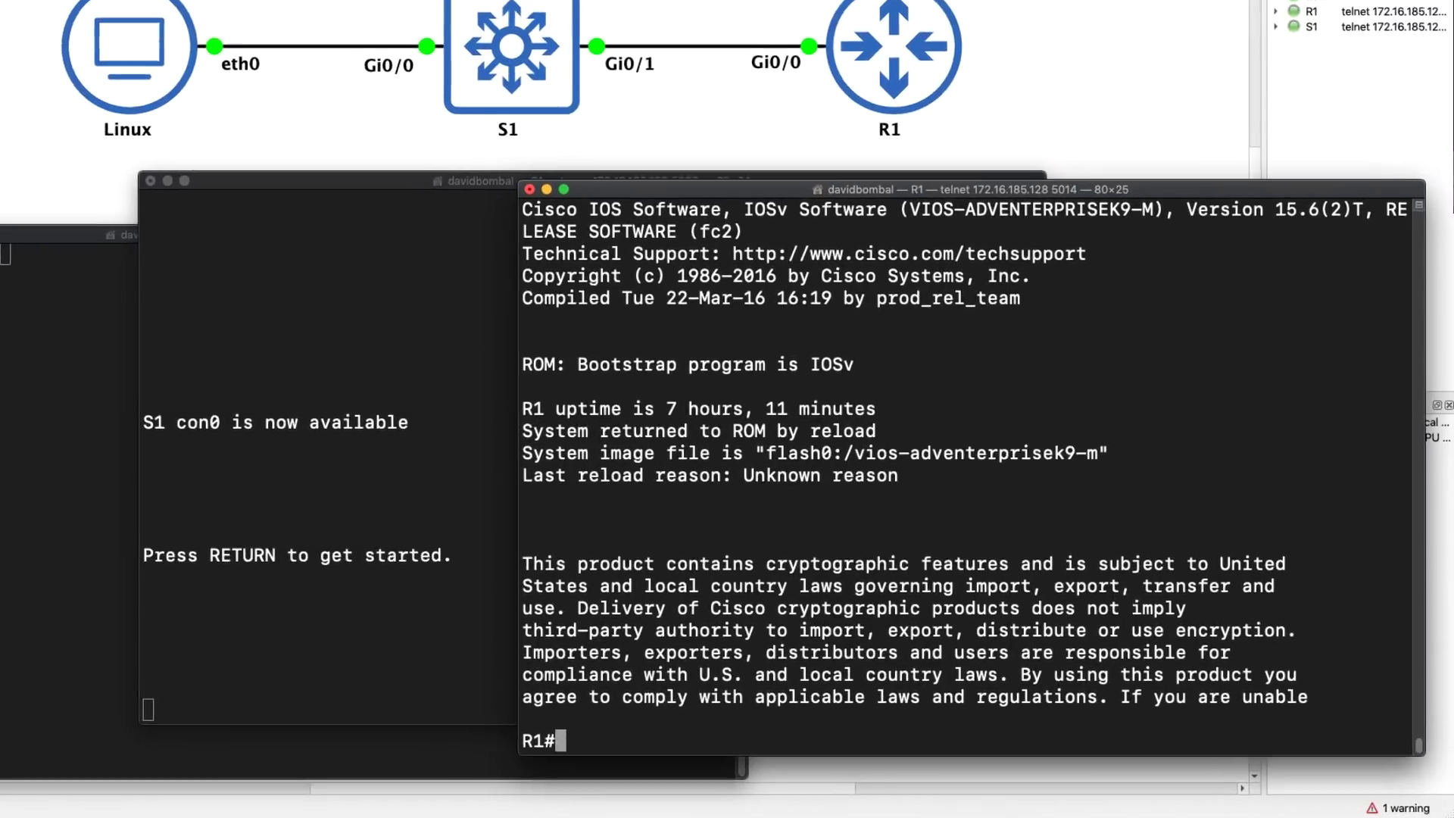
- Run "sh ip int brief" on R1, view a second page, and highlight the GigabitEthernet rows at the start of the listing
text(sh ip int brief)
key(Return)
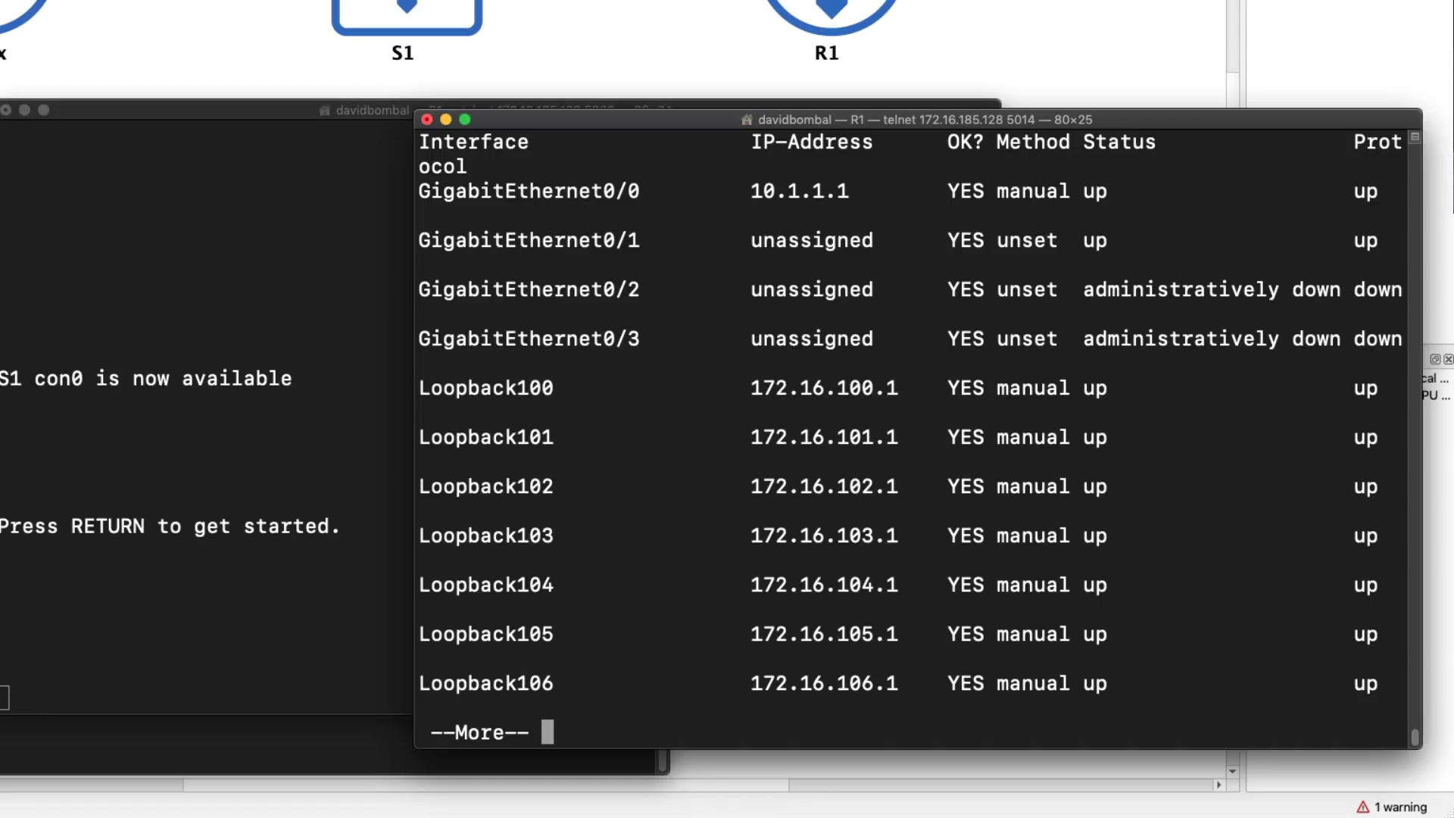
key(space)
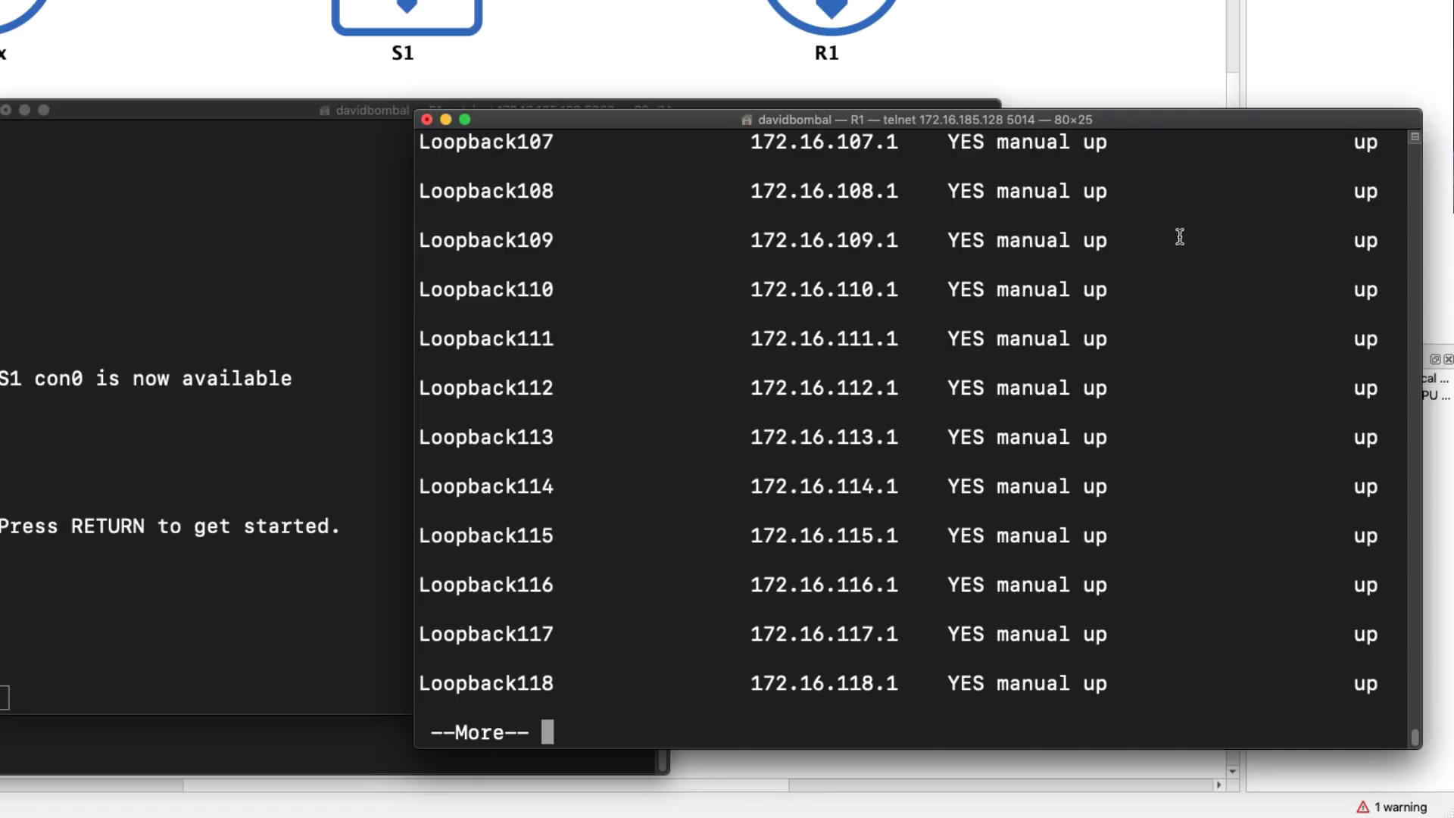
scroll(833, 207, up, 5)
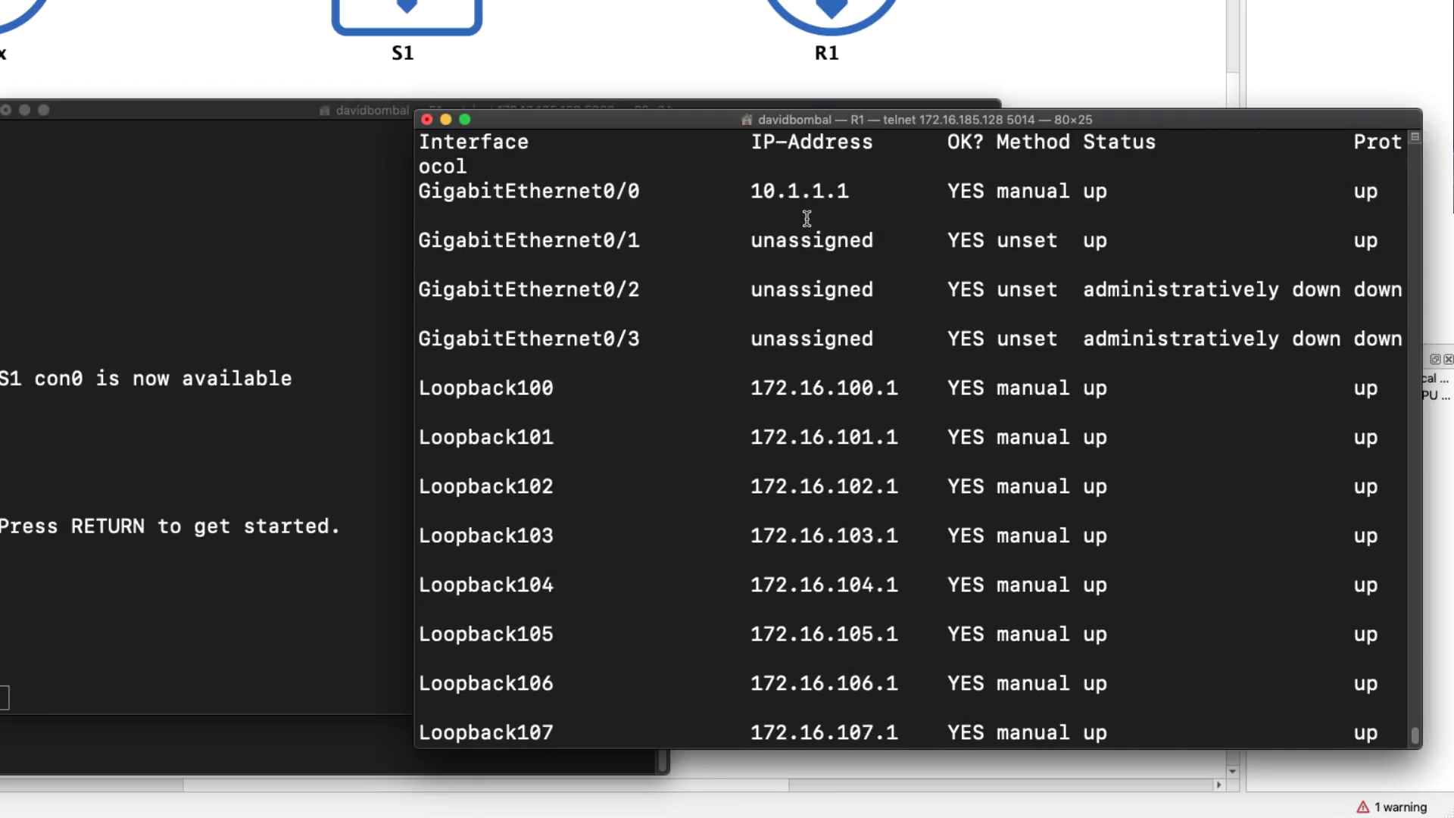
scroll(806, 238, up, 1)
drag(458, 387, 913, 622)
drag(540, 190, 678, 348)
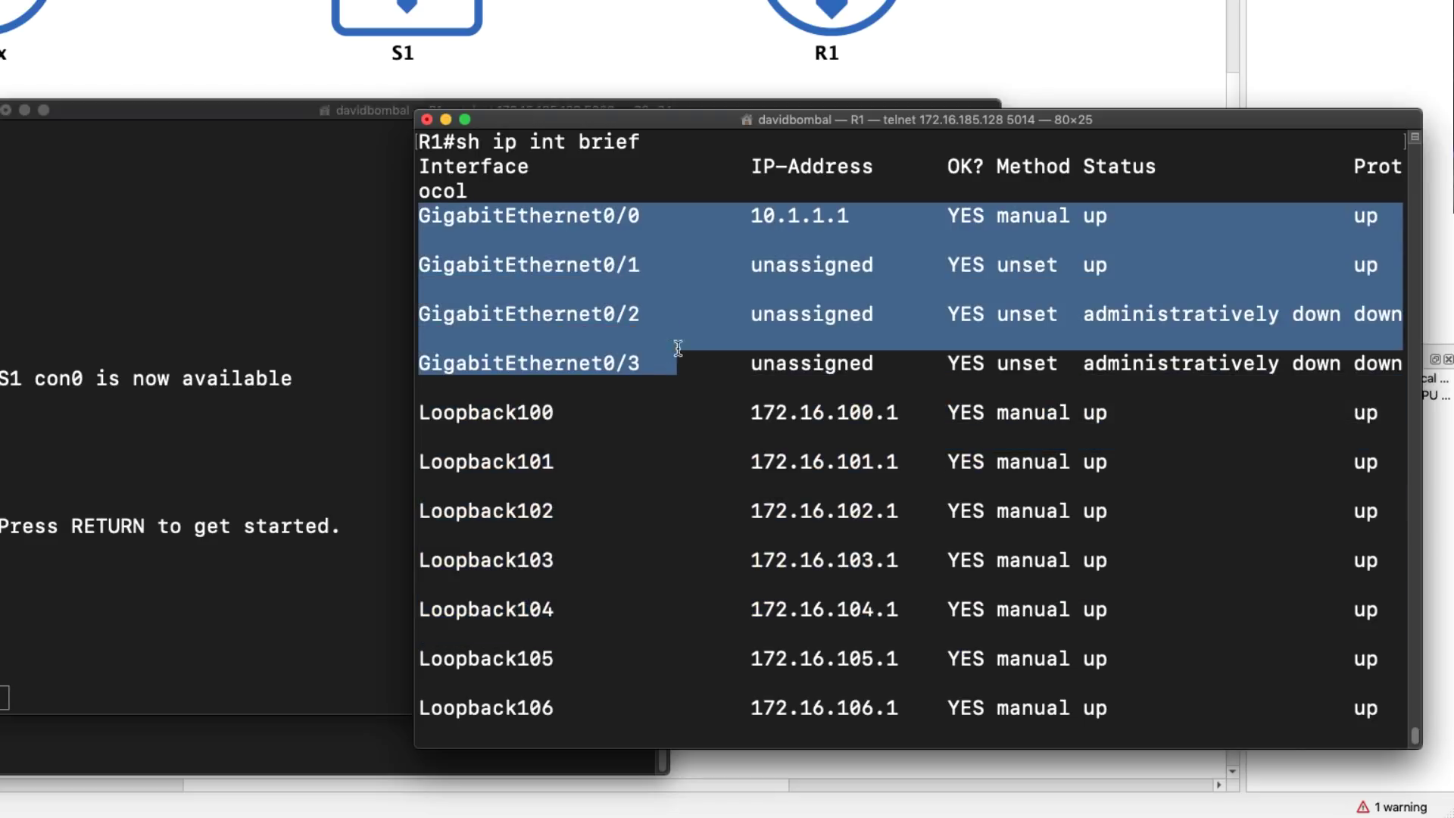
- Widen the R1 terminal window to 89 columns so each interface row fits on one line
drag(411, 281, 307, 291)
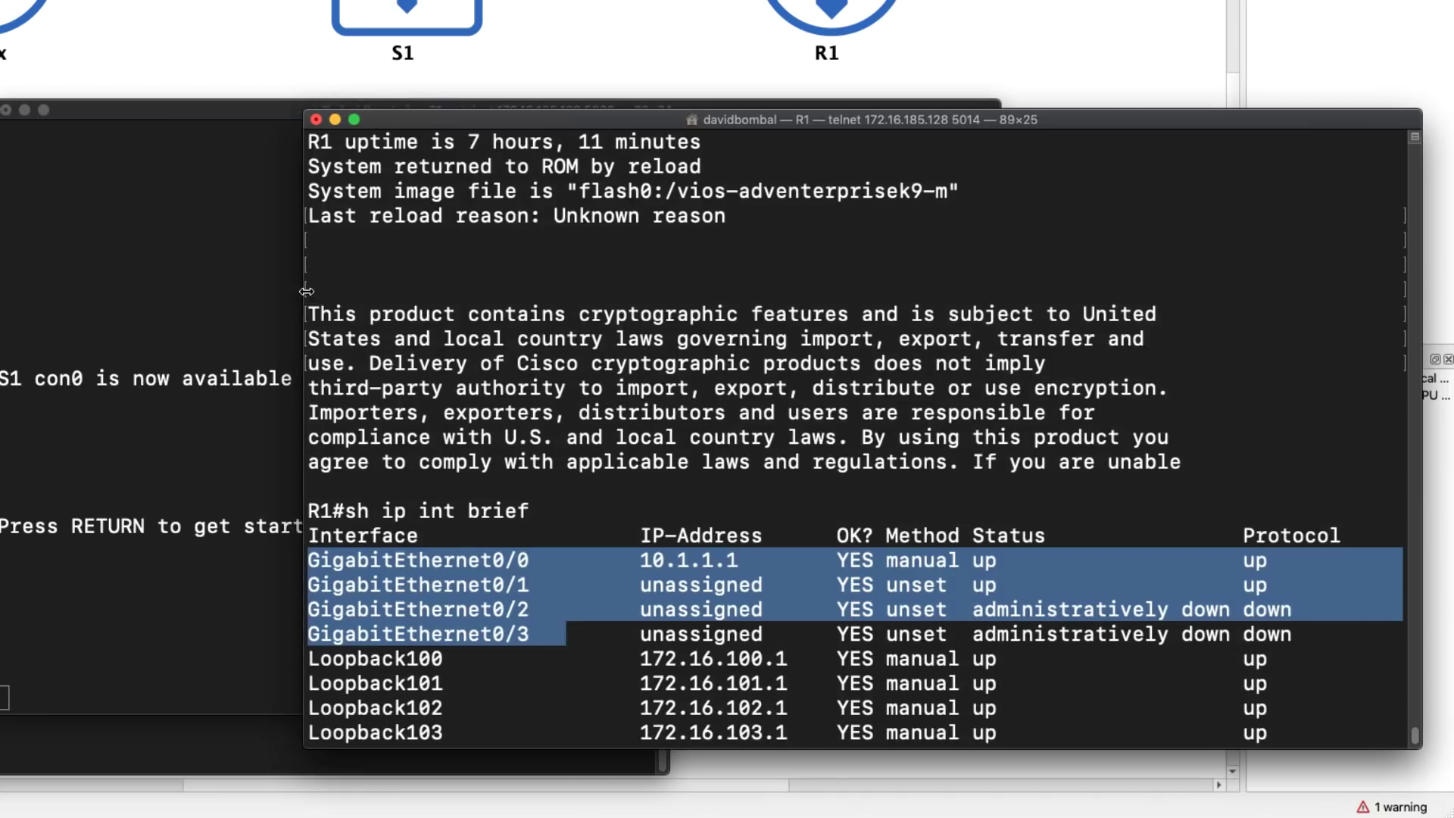
scroll(528, 382, down, 3)
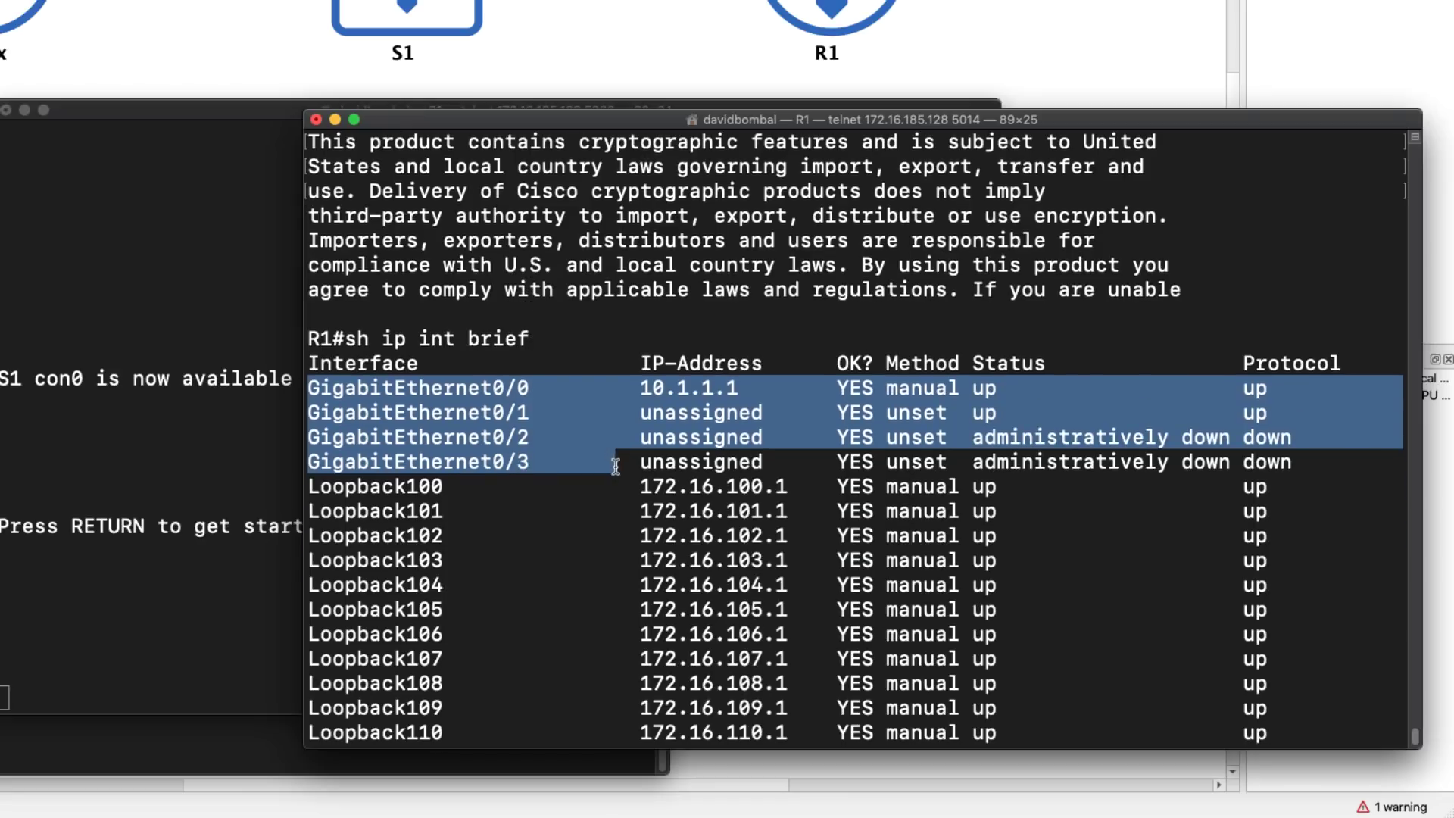
scroll(615, 466, down, 4)
- Advance R1's paged interface listing to Loopback190 and begin a forward search in the output
key(Return)
key(Return)
key(Return)
key(Return)
key(Return)
key(Return)
key(Return)
key(Return)
key(Return)
key(Return)
key(Return)
key(Return)
key(Return)
key(Return)
key(Return)
key(Return)
key(Return)
key(Return)
key(Return)
key(Return)
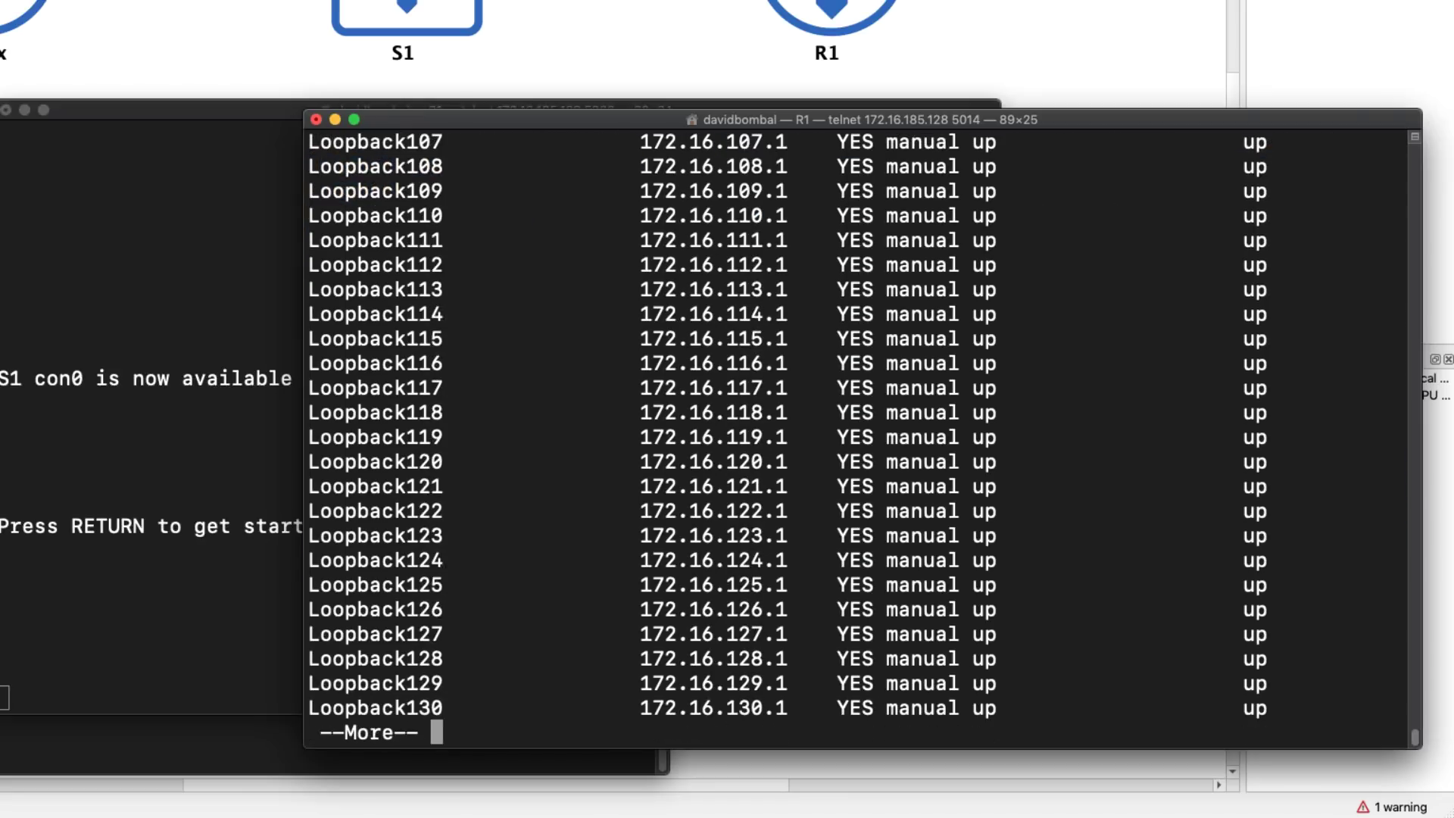
key(Return)
key(Return)
key(Return)
key(Return)
key(Return)
key(Return)
key(Return)
key(Return)
key(Return)
key(Return)
key(Return)
key(Return)
key(Return)
key(Return)
key(Return)
key(Return)
key(Return)
key(Return)
key(Return)
key(Return)
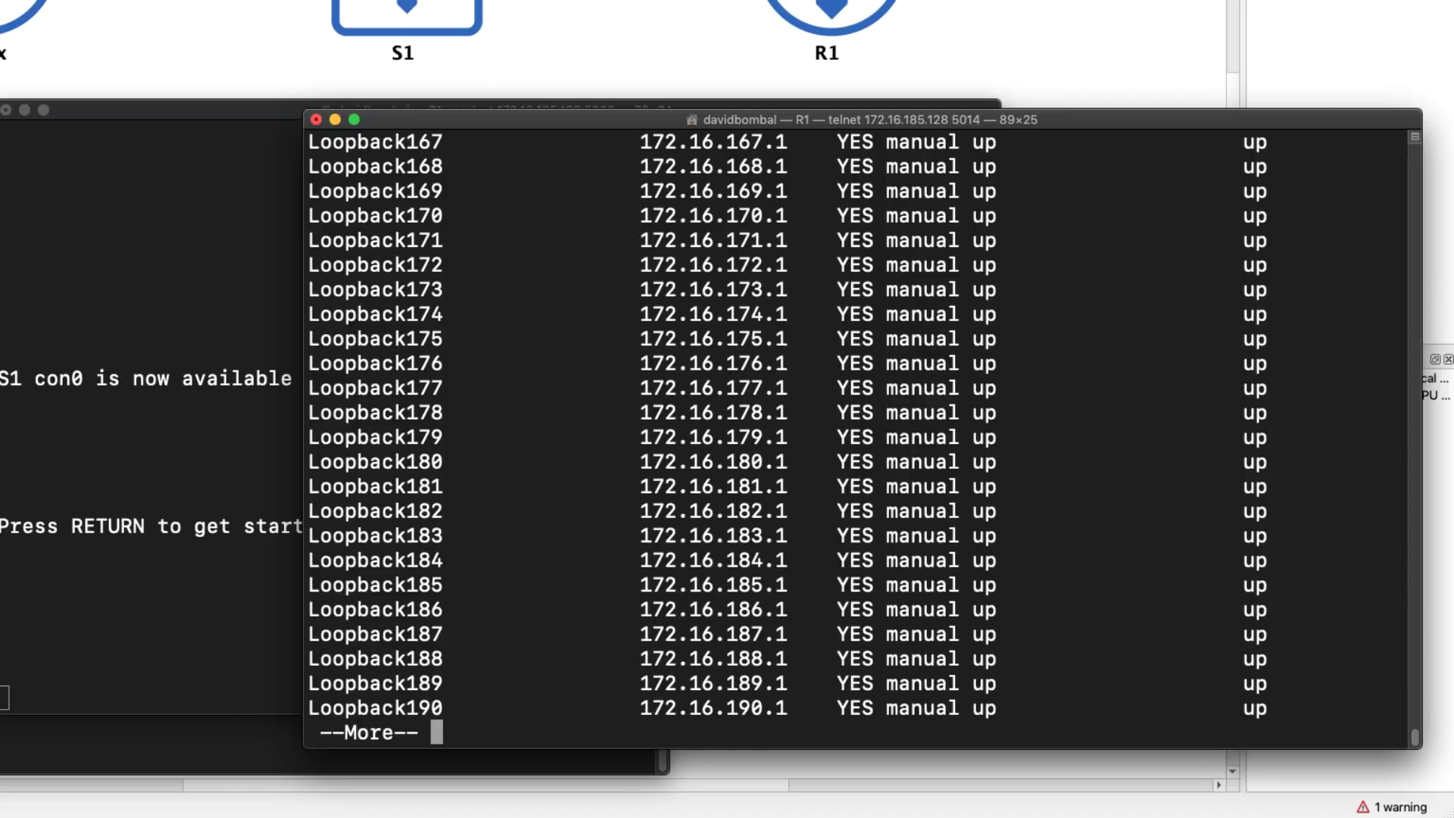
text(/)
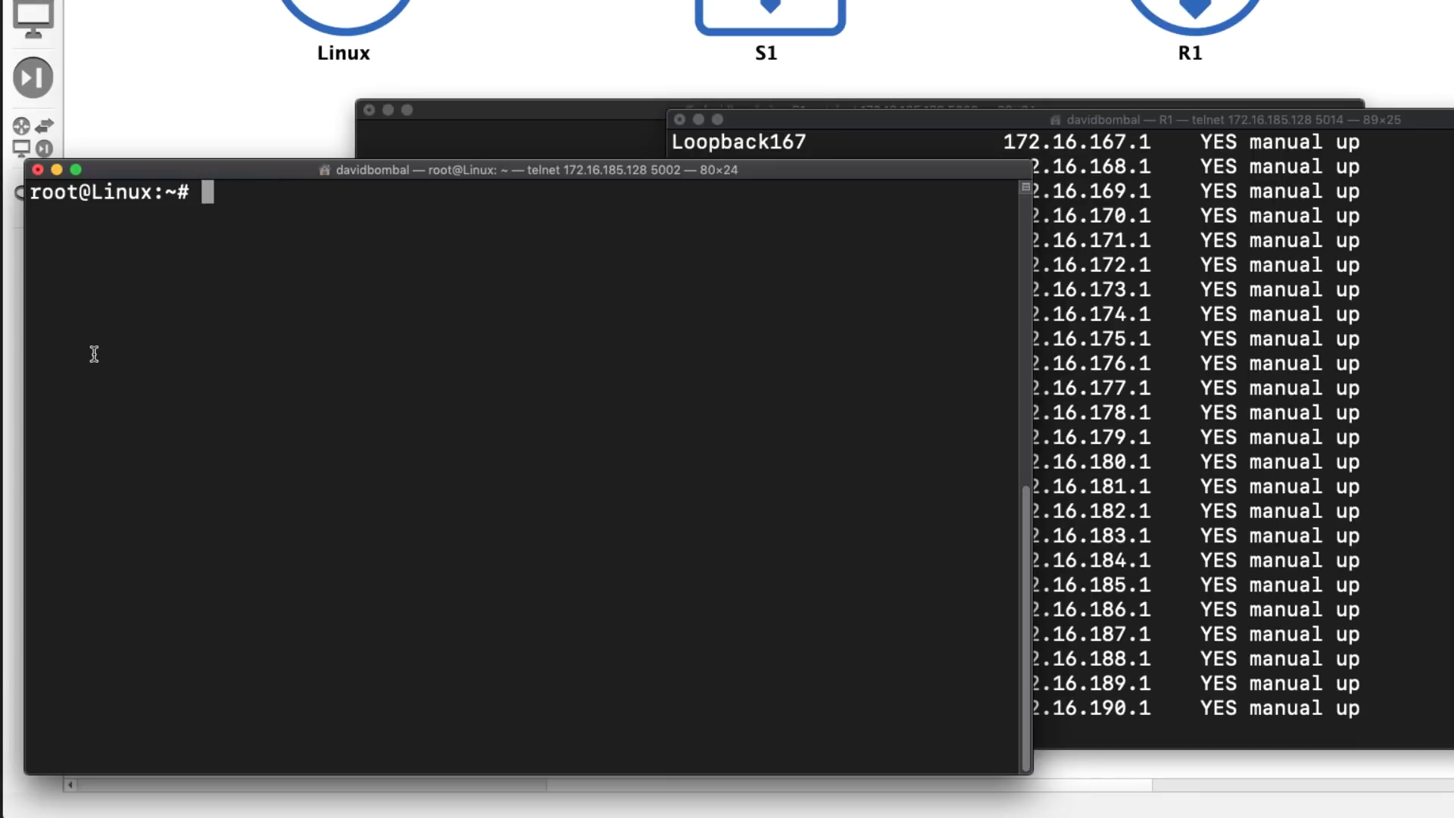
- Switch to the Linux terminal, run "uname -a", and highlight the Ubuntu distribution name in the output
text(uname -a)
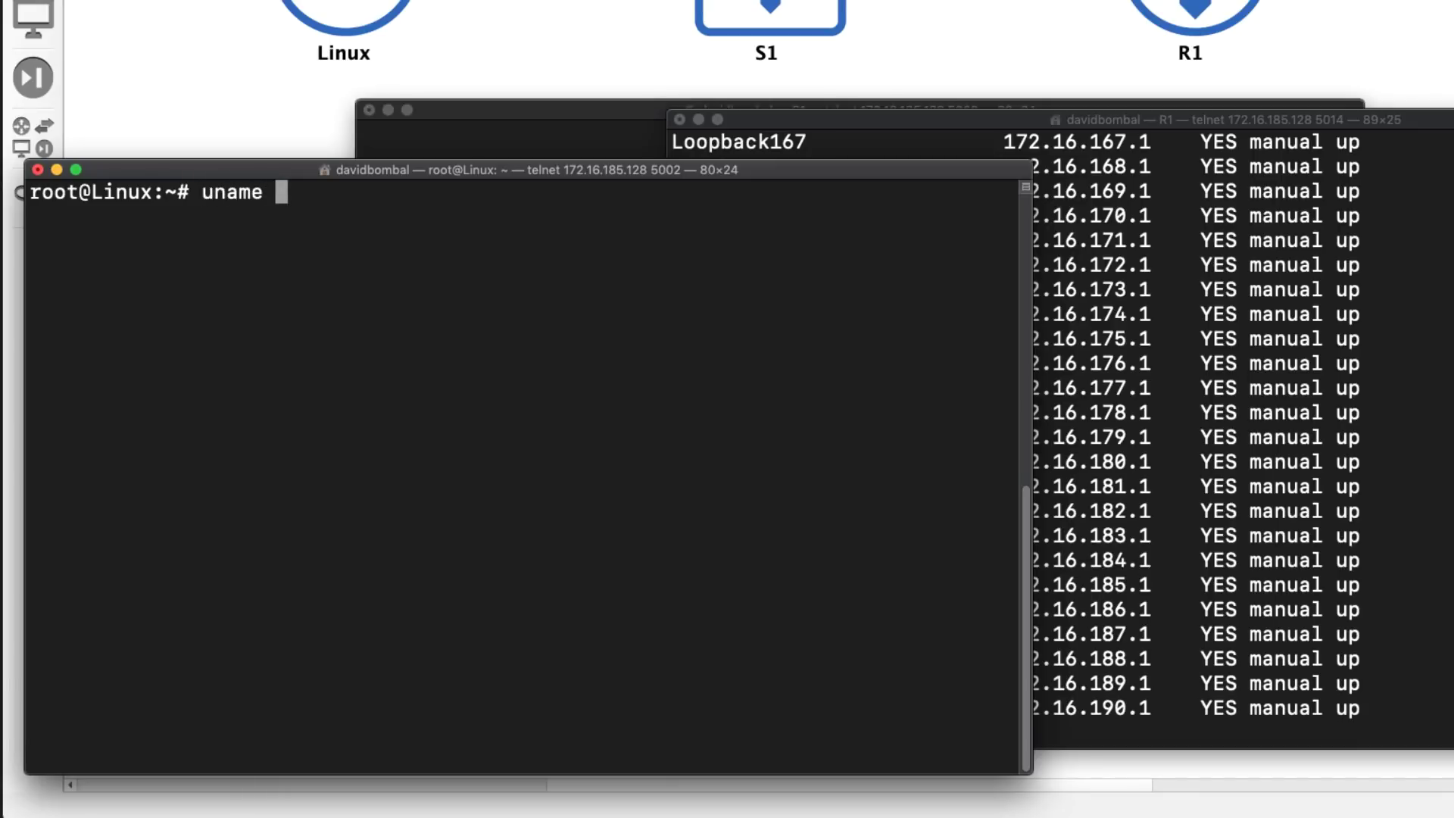
key(Return)
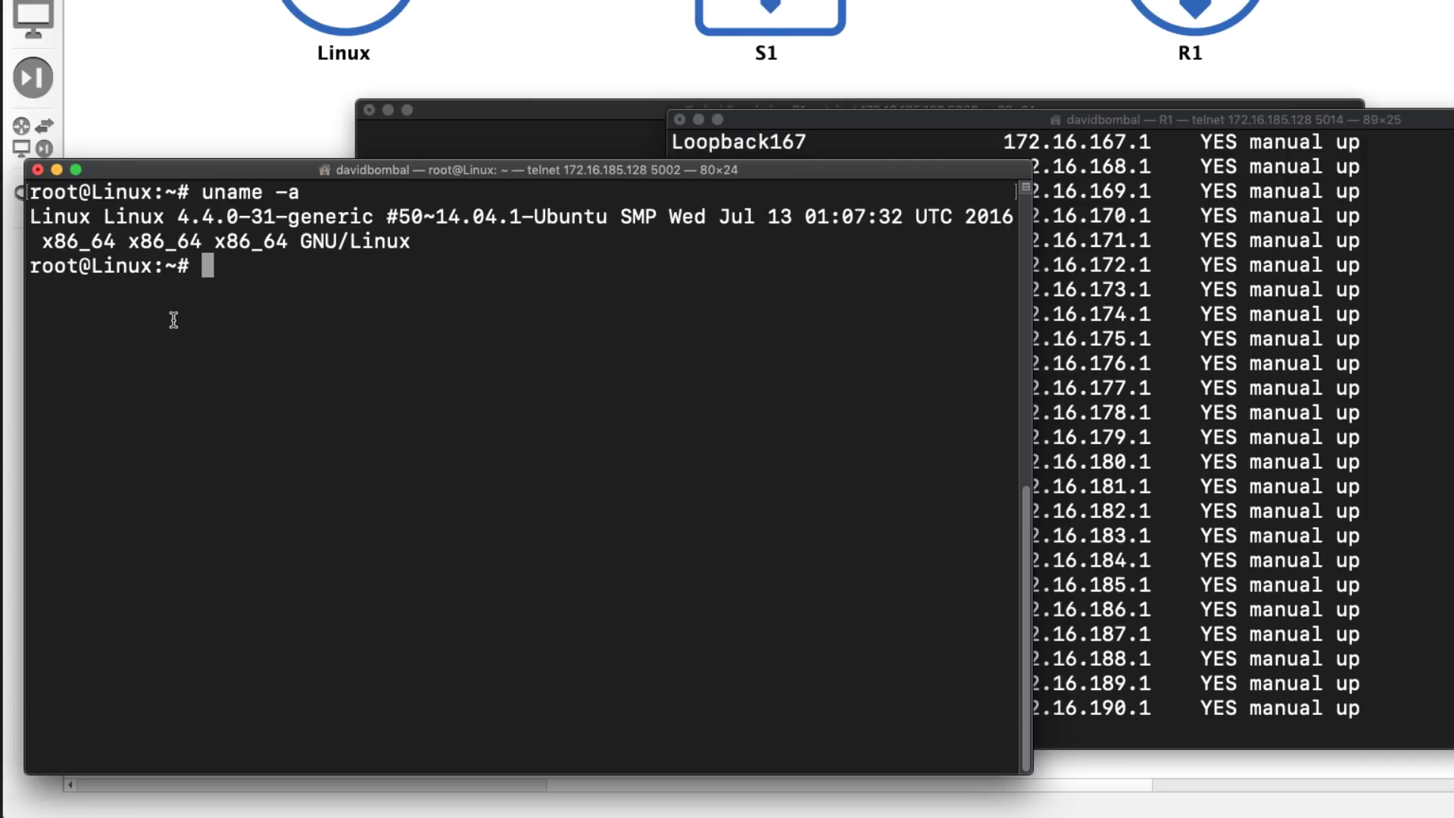
drag(526, 220, 616, 223)
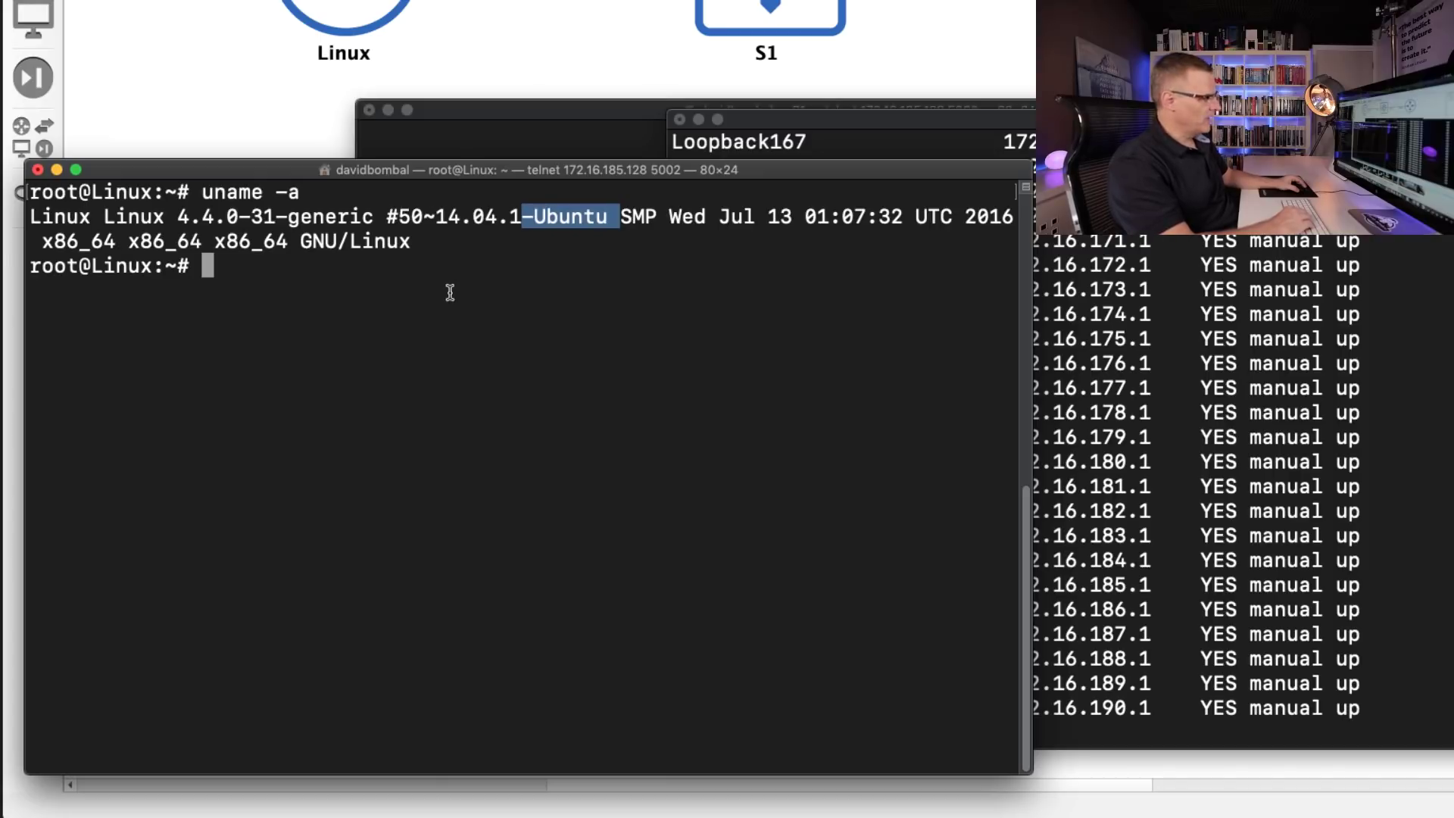
- List the Linux home directory's files and open the file shrun in vi
text(ls)
key(Return)
text(vi sh)
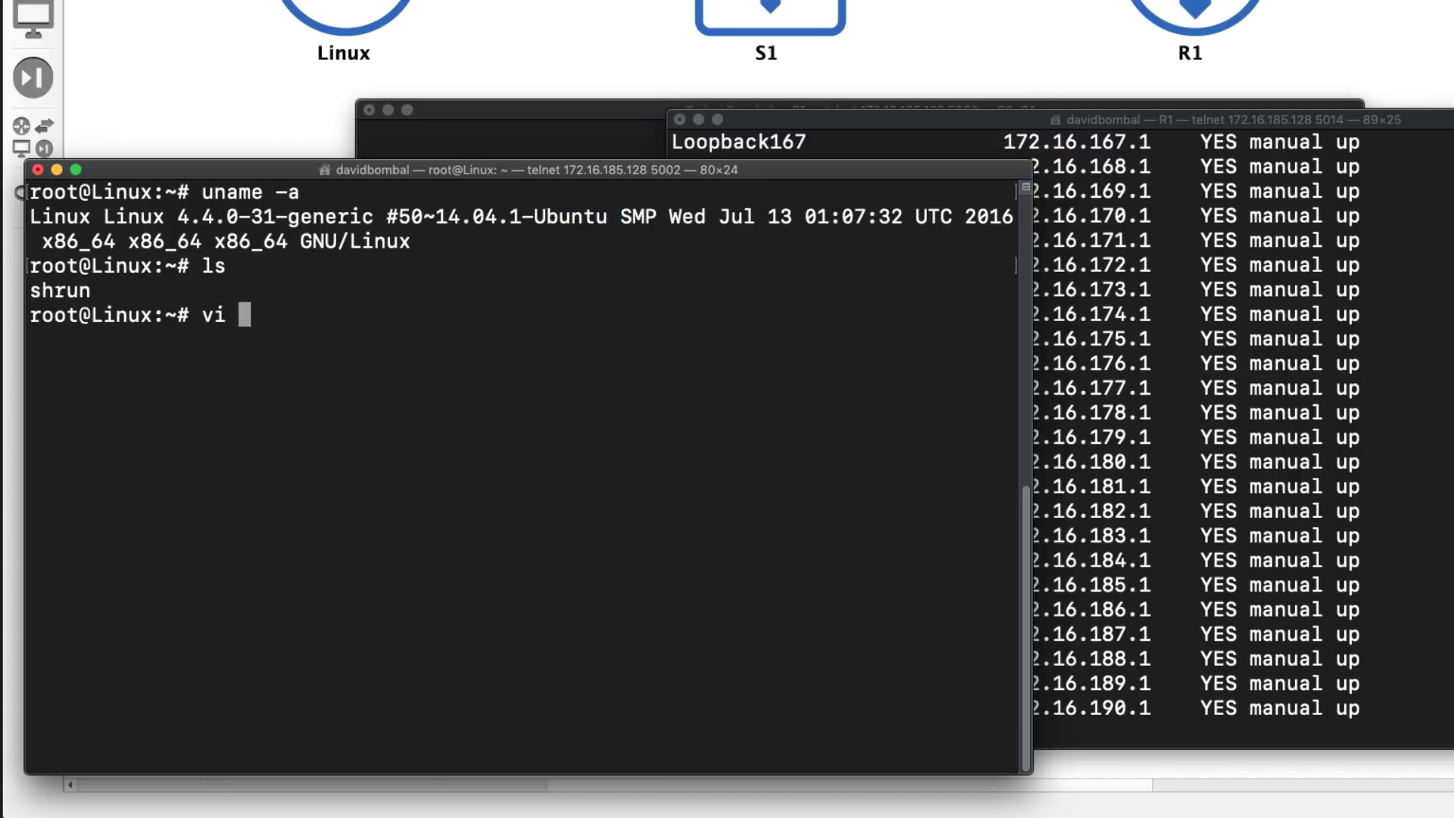
key(Tab)
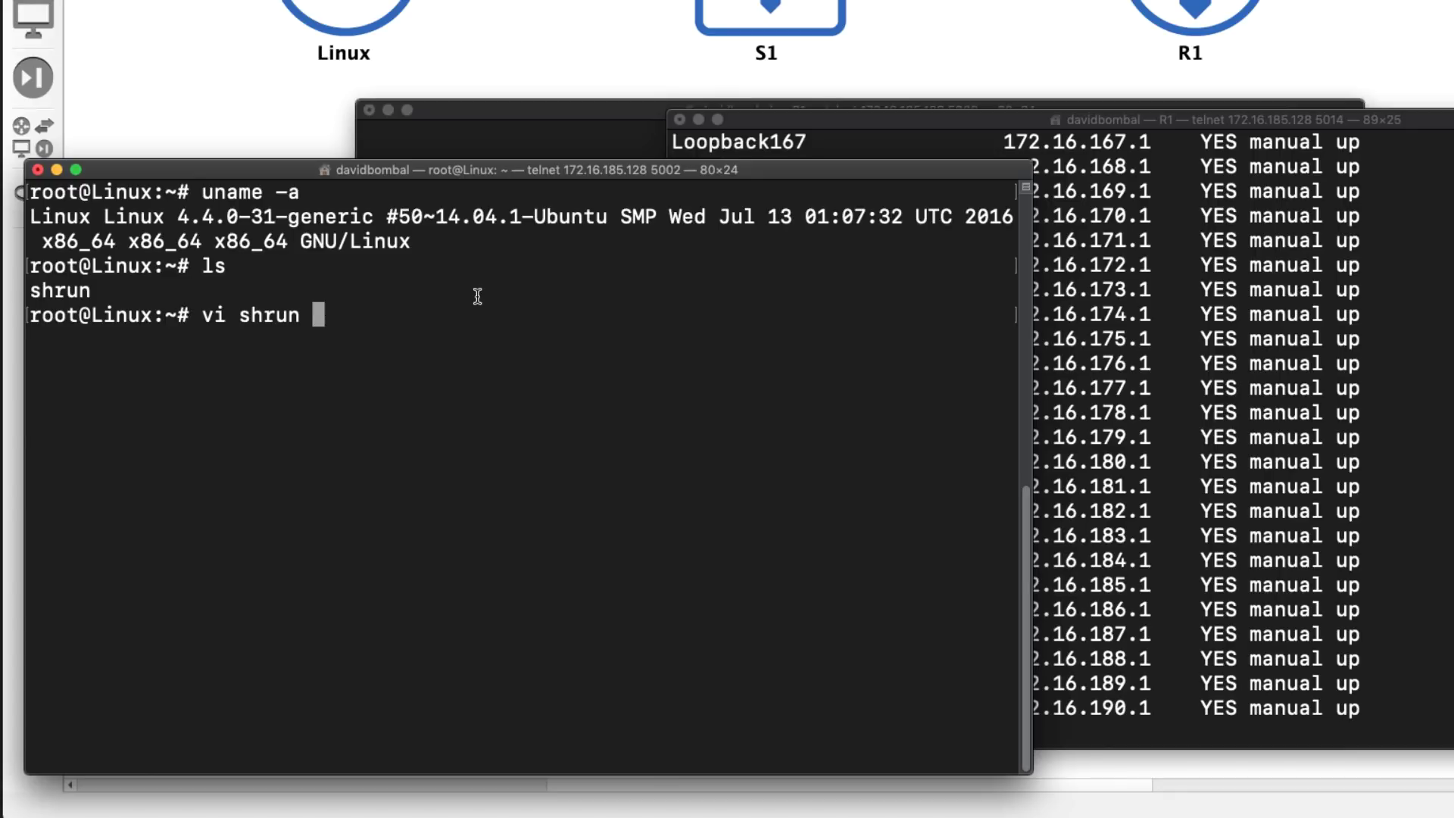
key(Return)
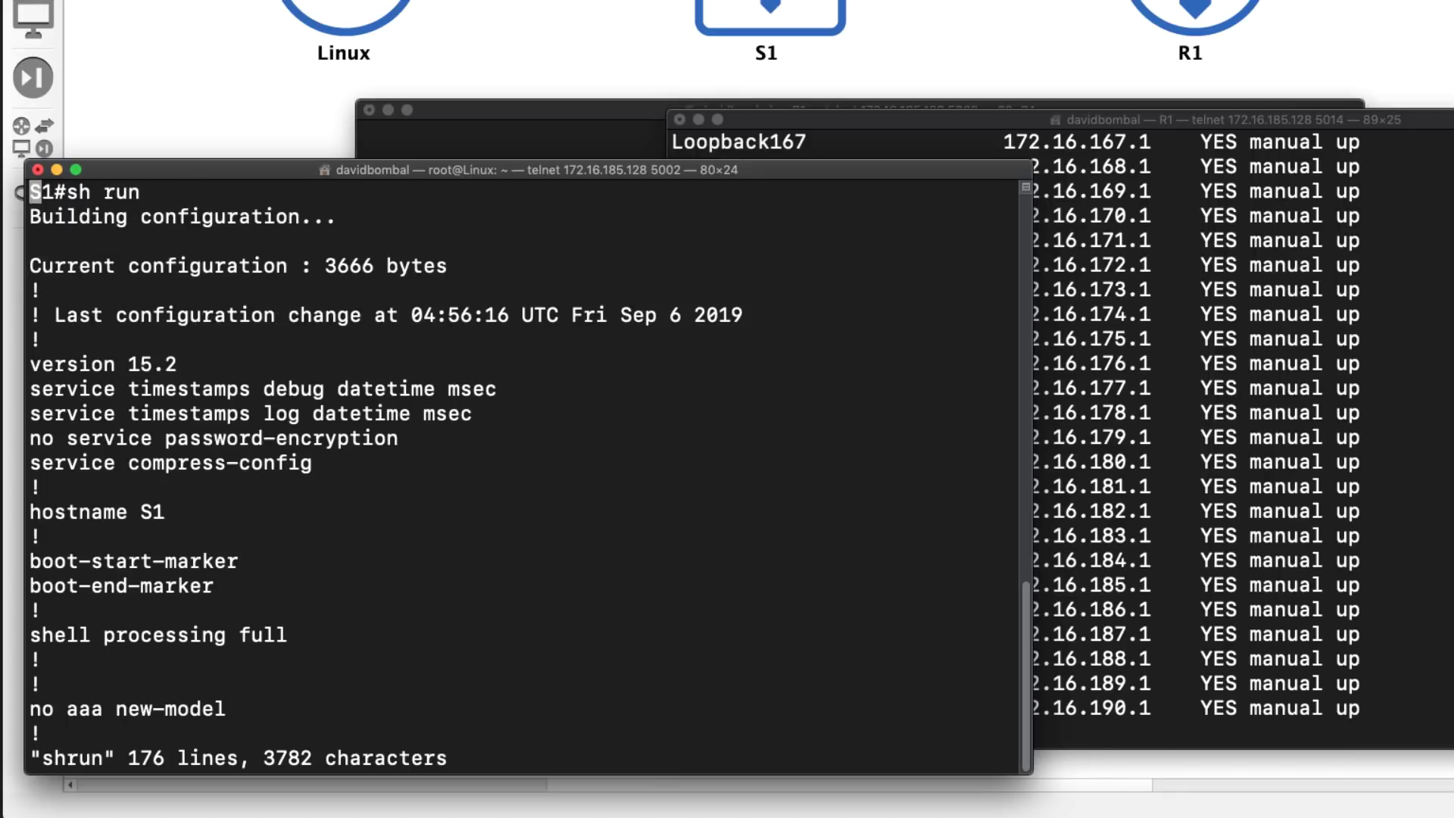
- Search the shrun file for "face" and for "line", closing vi without saving
key(slash)
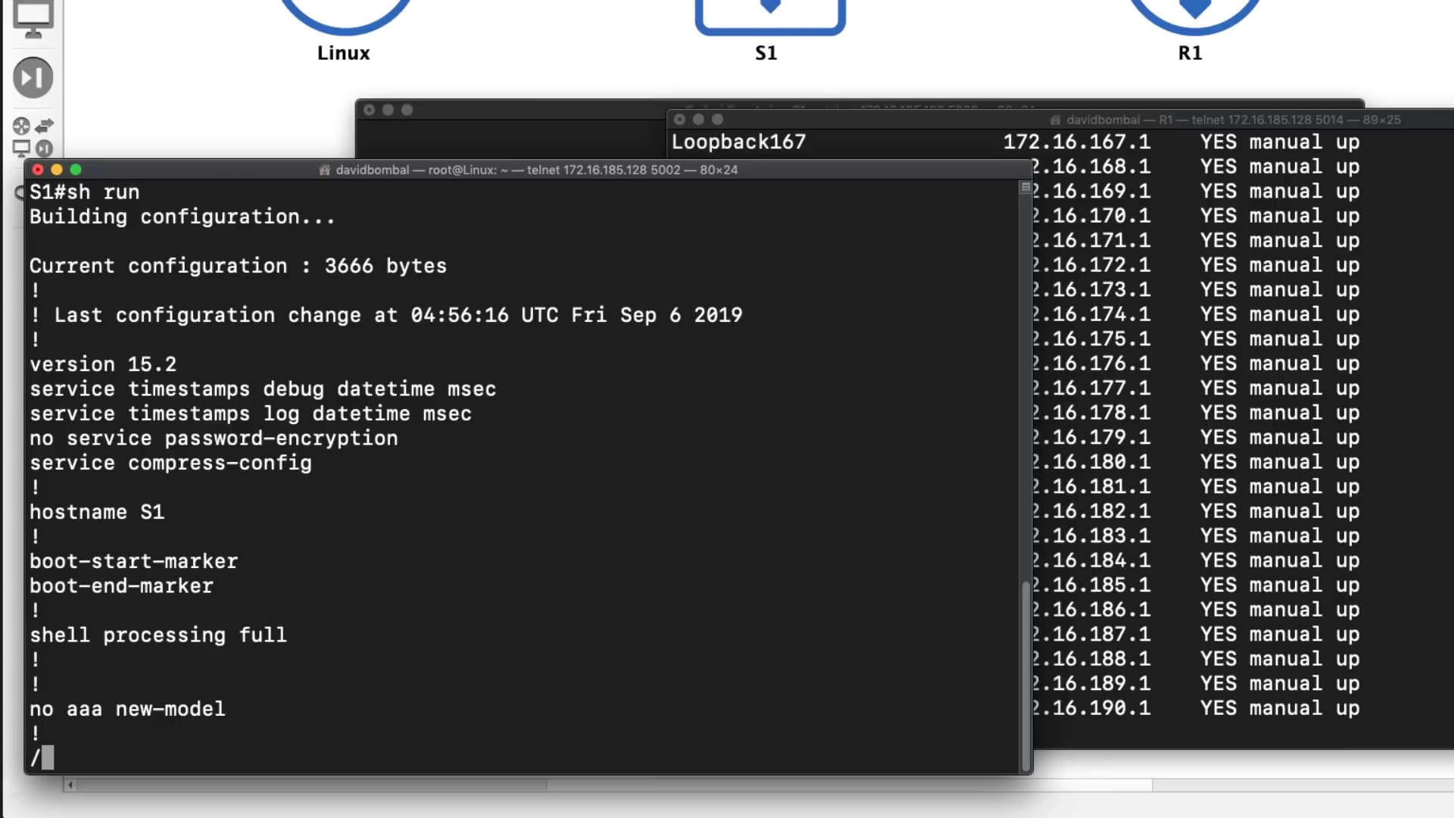
text(face)
key(Return)
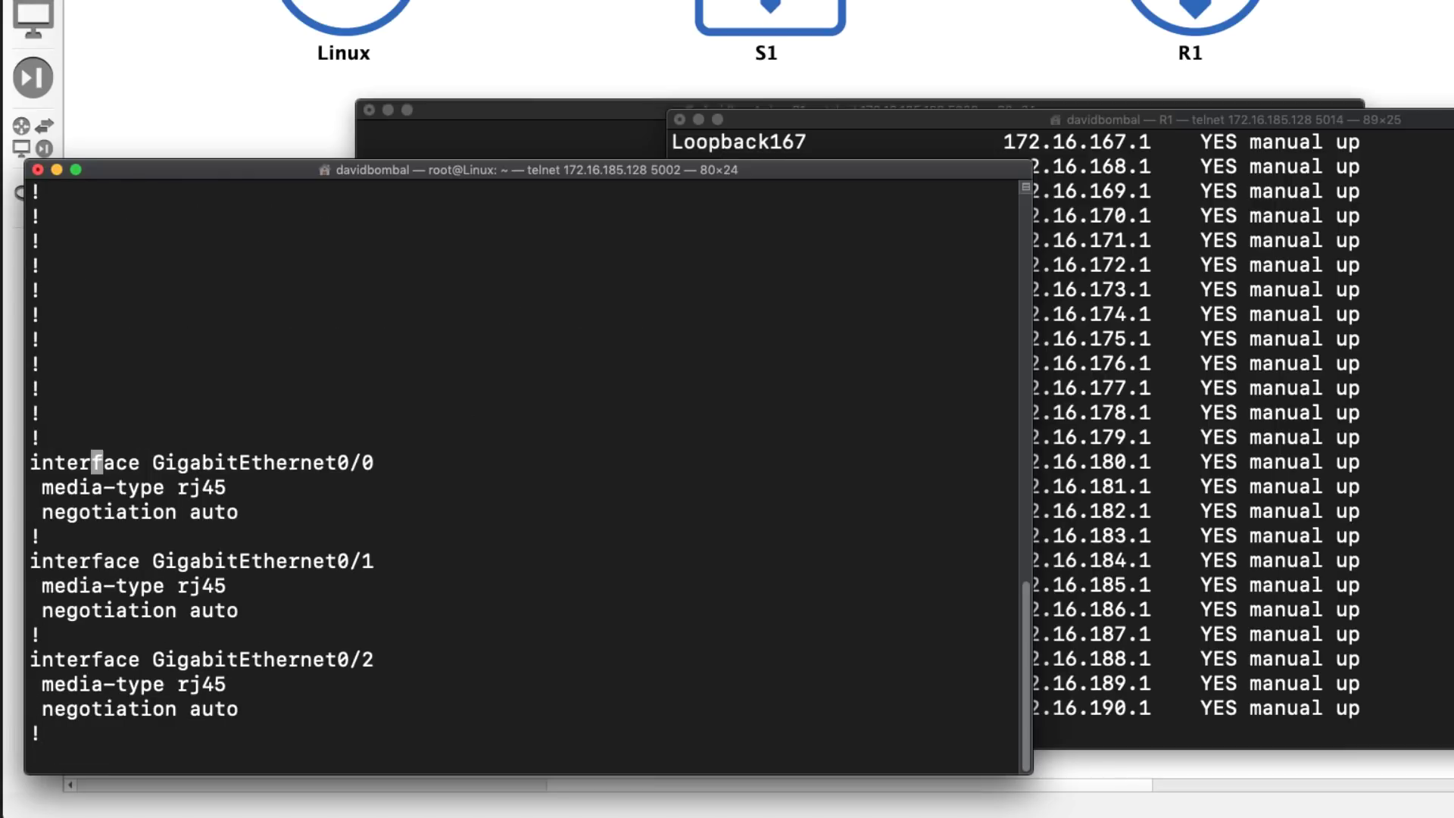
key(slash)
text(line)
key(Return)
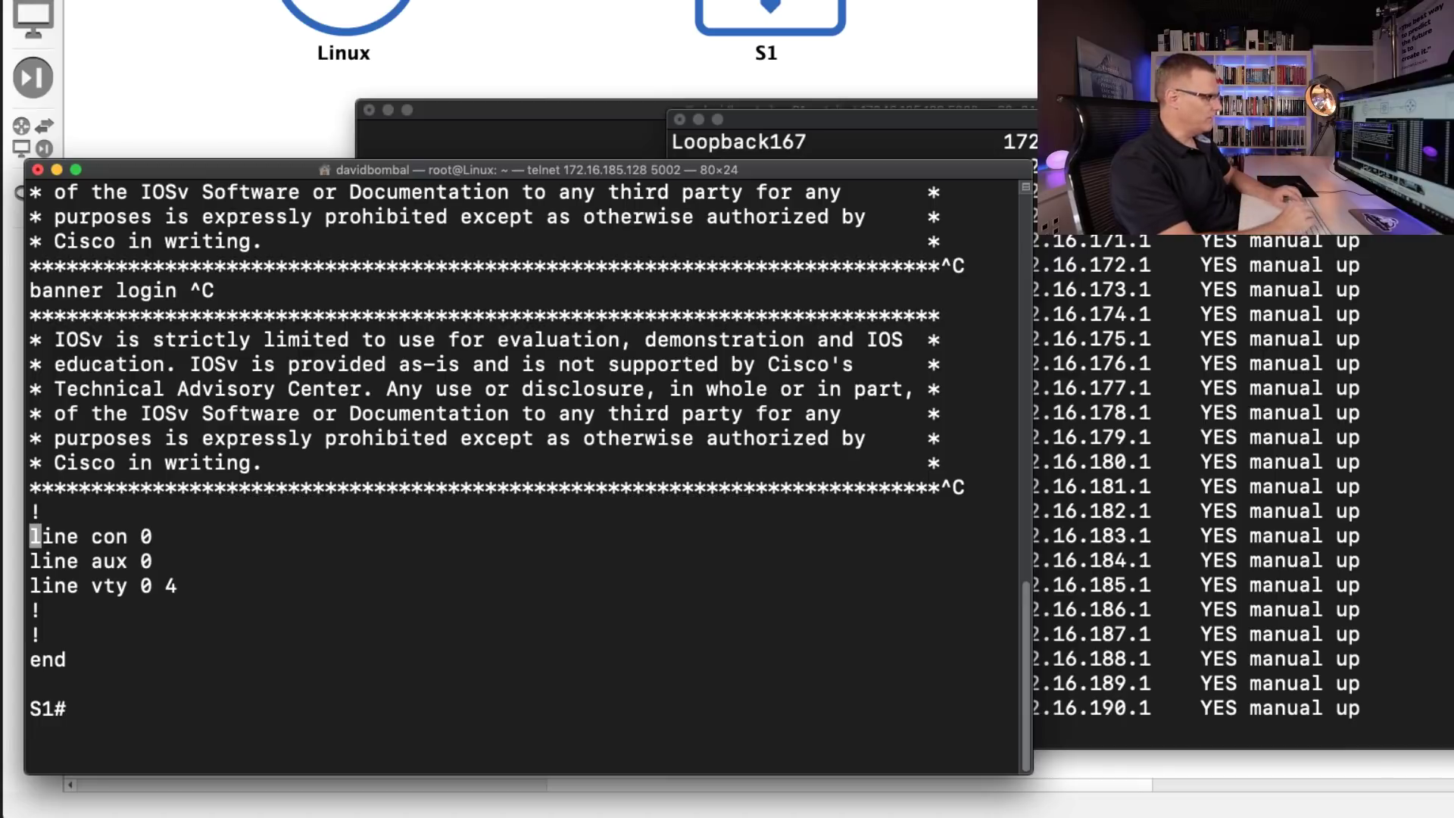
text(:q!)
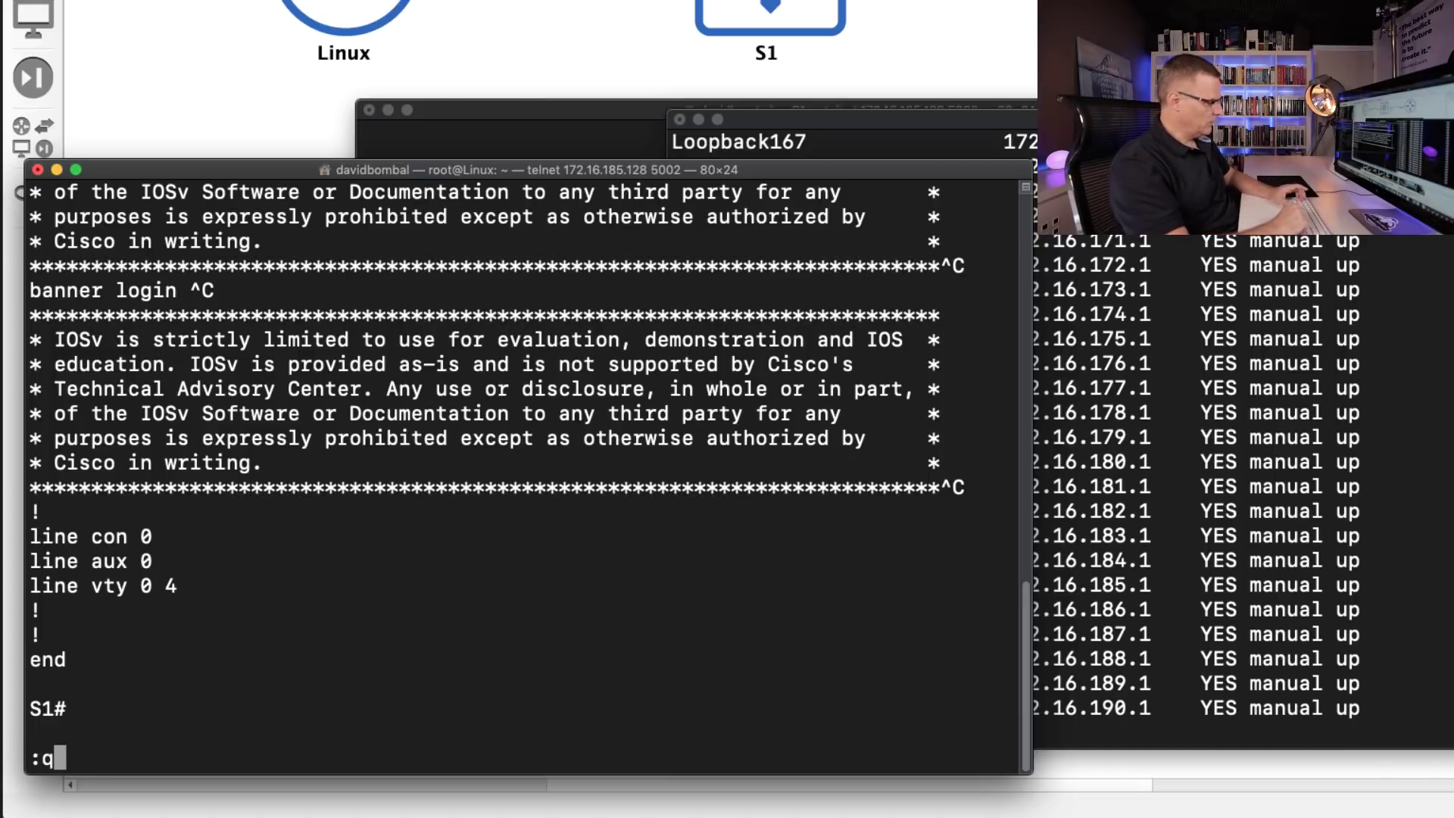
key(Return)
- Return to the R1 console, filter the remaining interface listing with "/192", and highlight the filtering notice and first matching interface
click(1136, 340)
text(/)
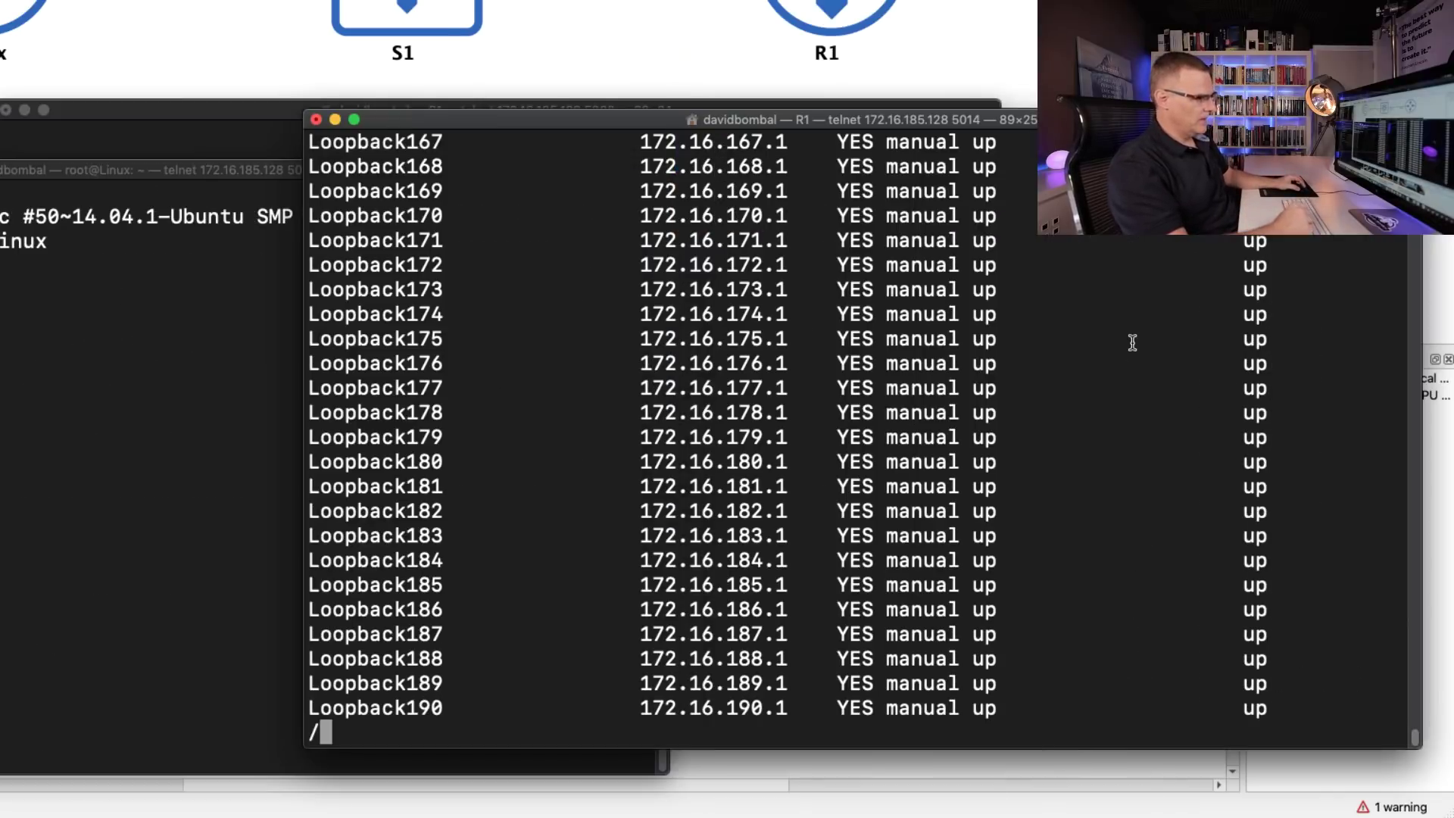
text(192)
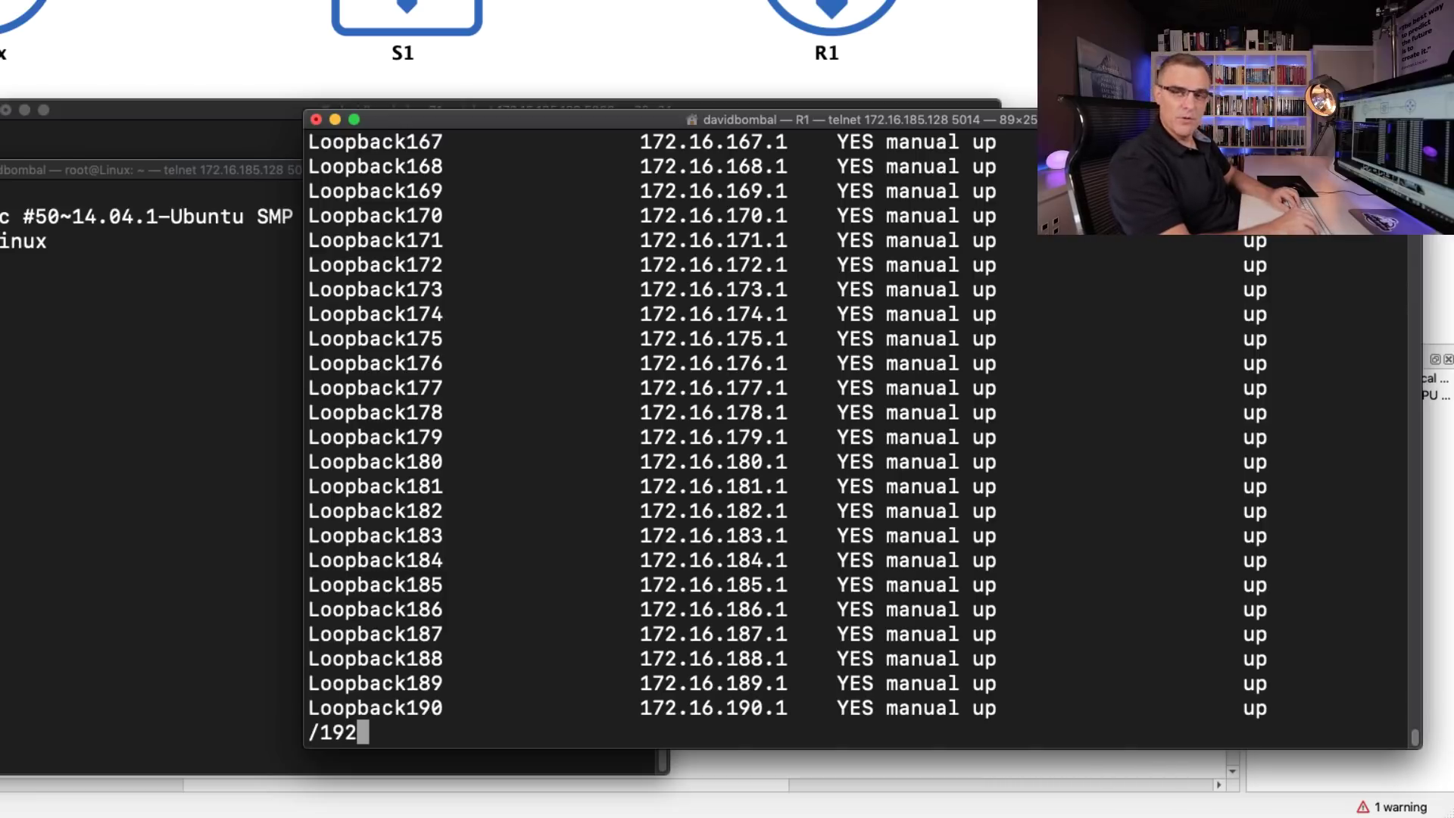
key(Return)
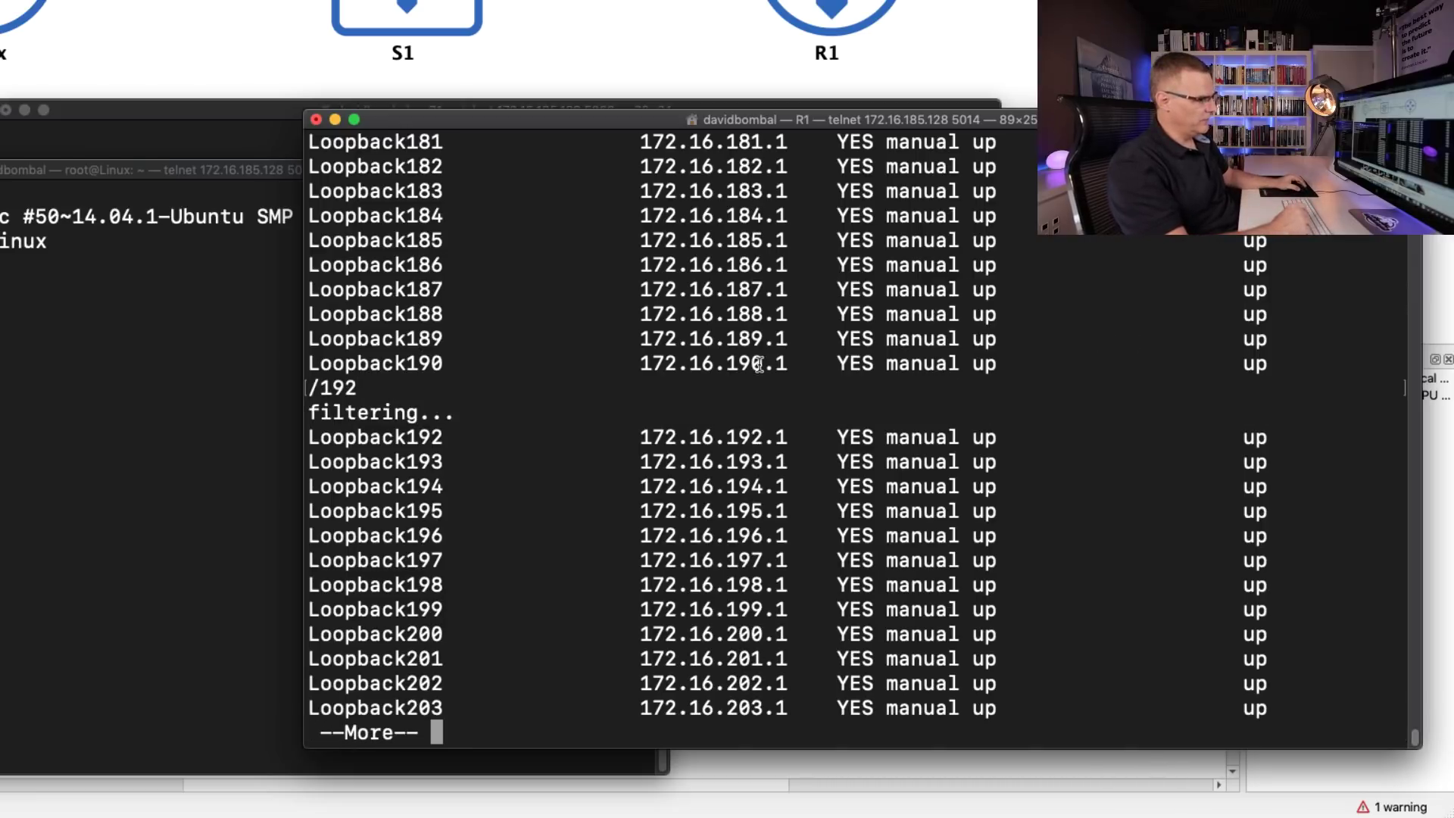
drag(468, 415, 250, 405)
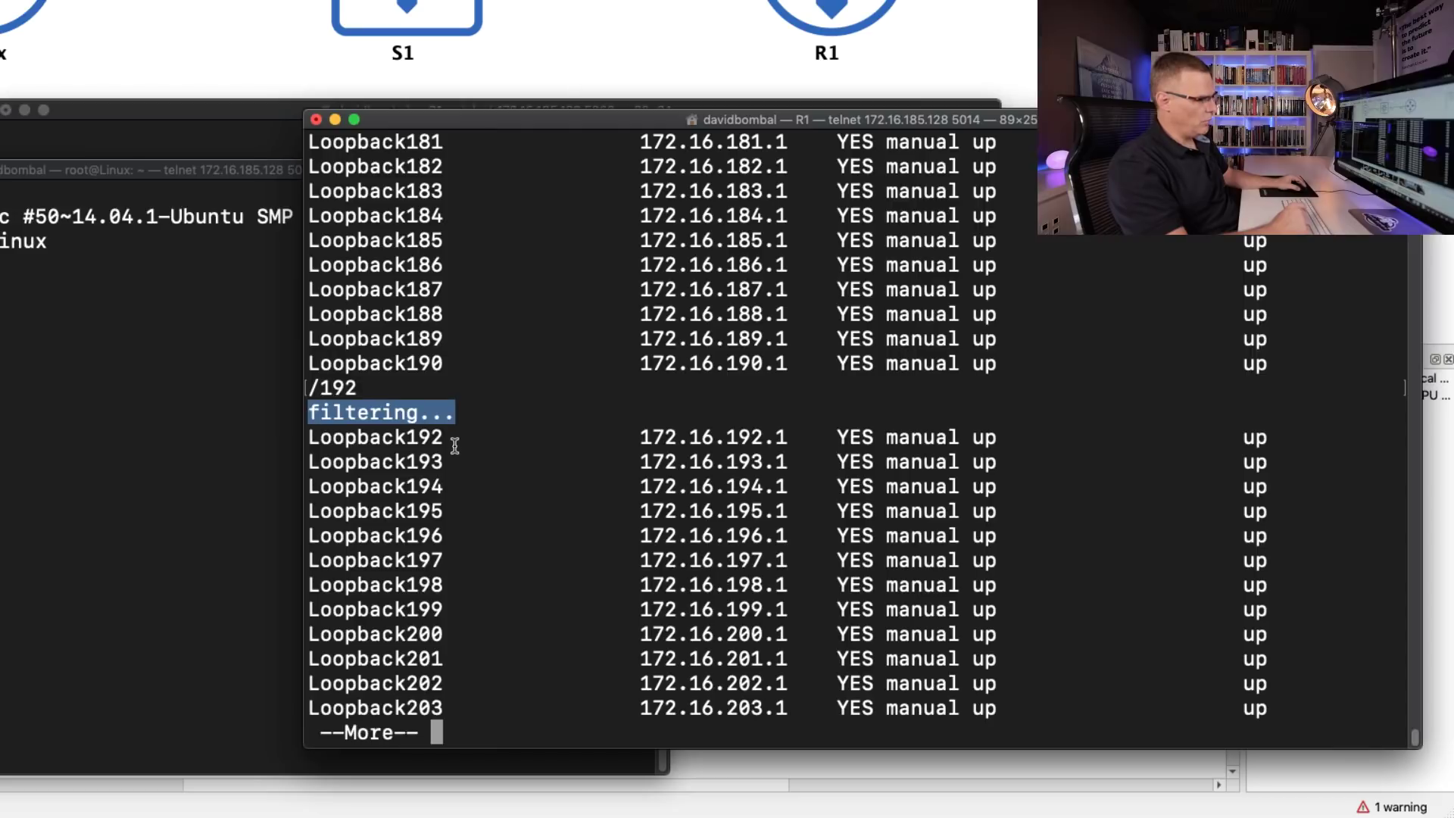
drag(454, 446, 322, 445)
- Filter R1's remaining listing with "/192" again and highlight the Loopback300 entry and its address 192.168.100.1
text(/192)
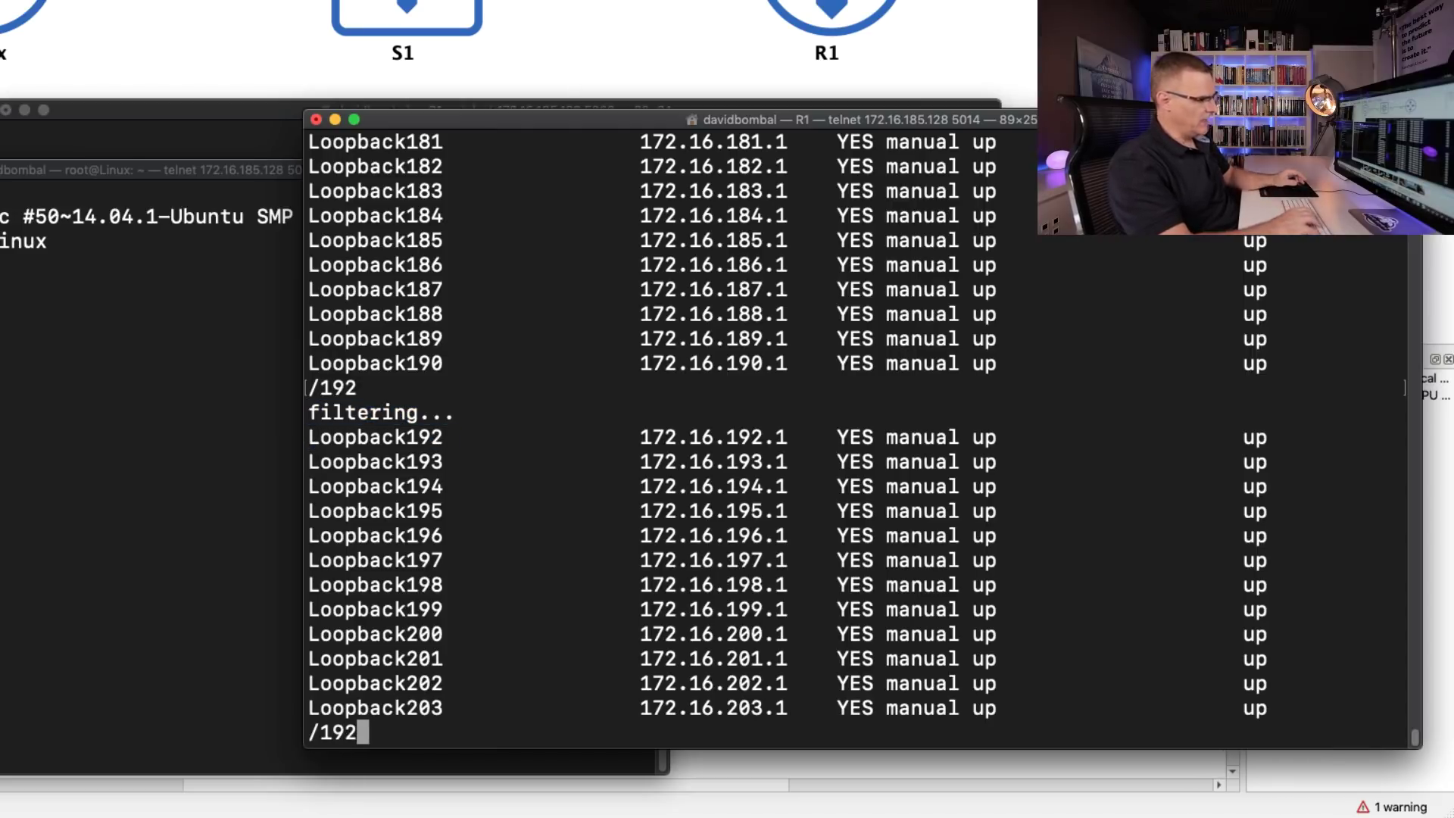
key(Return)
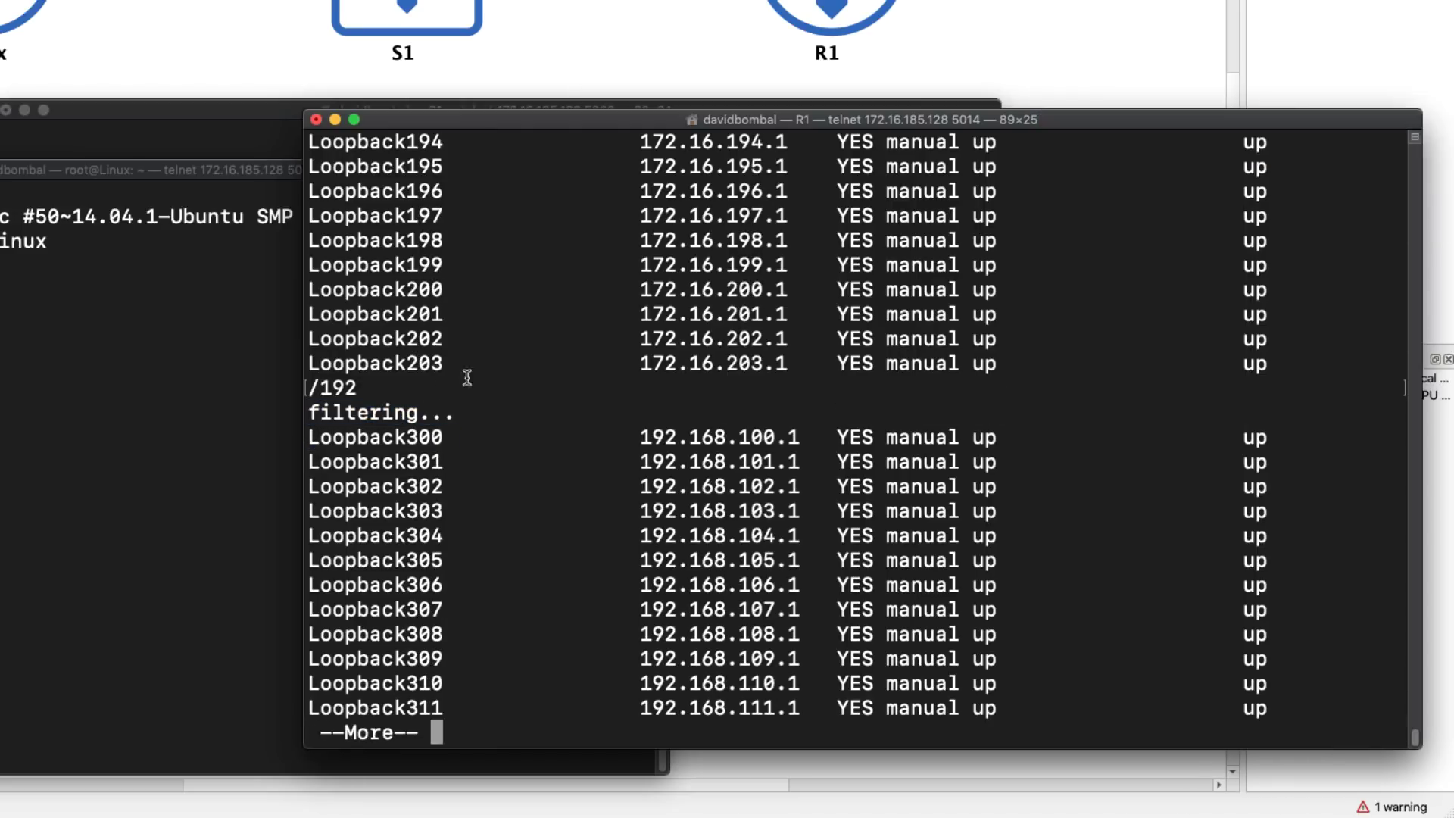
drag(628, 443, 793, 438)
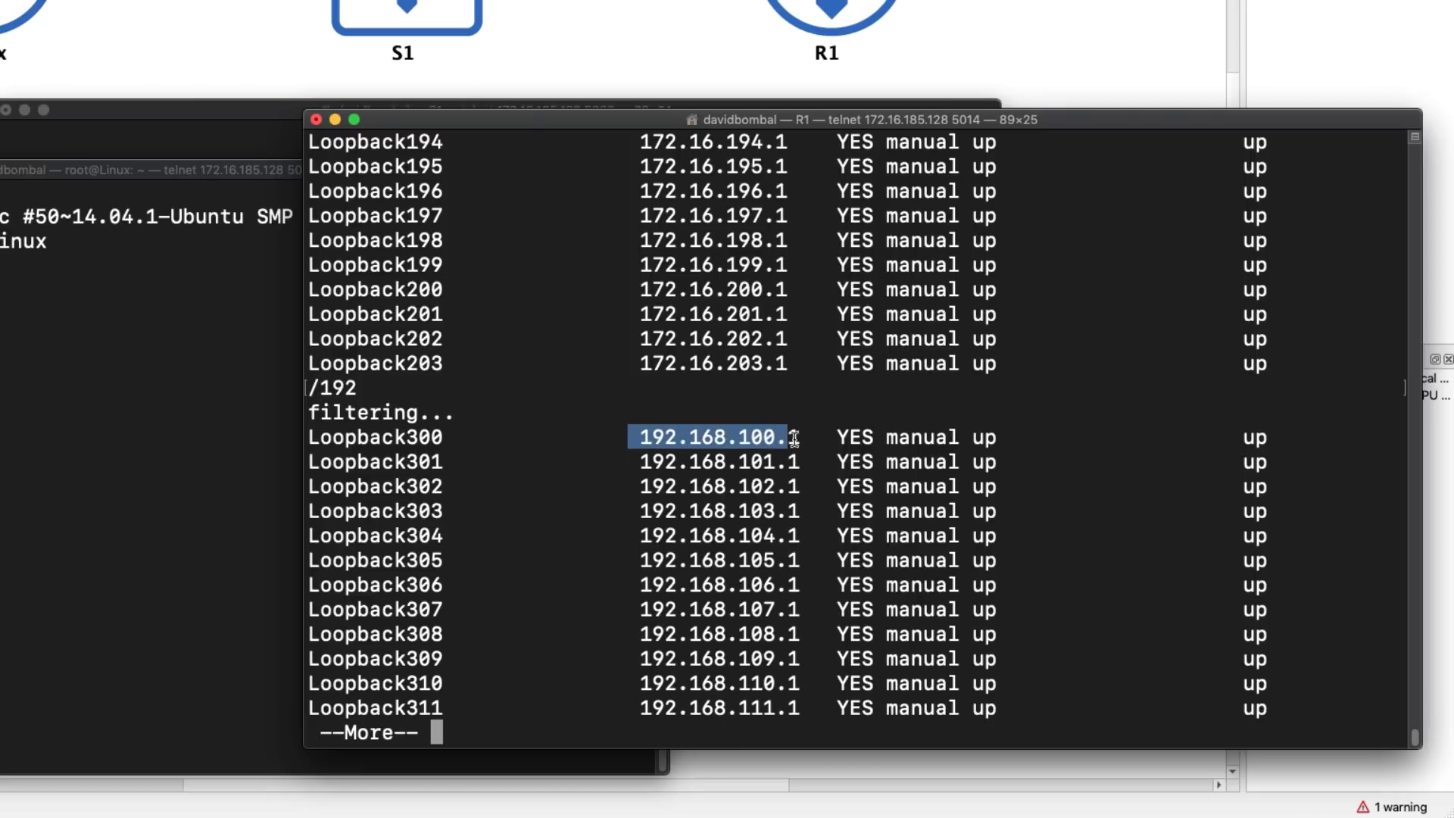
drag(459, 452, 242, 444)
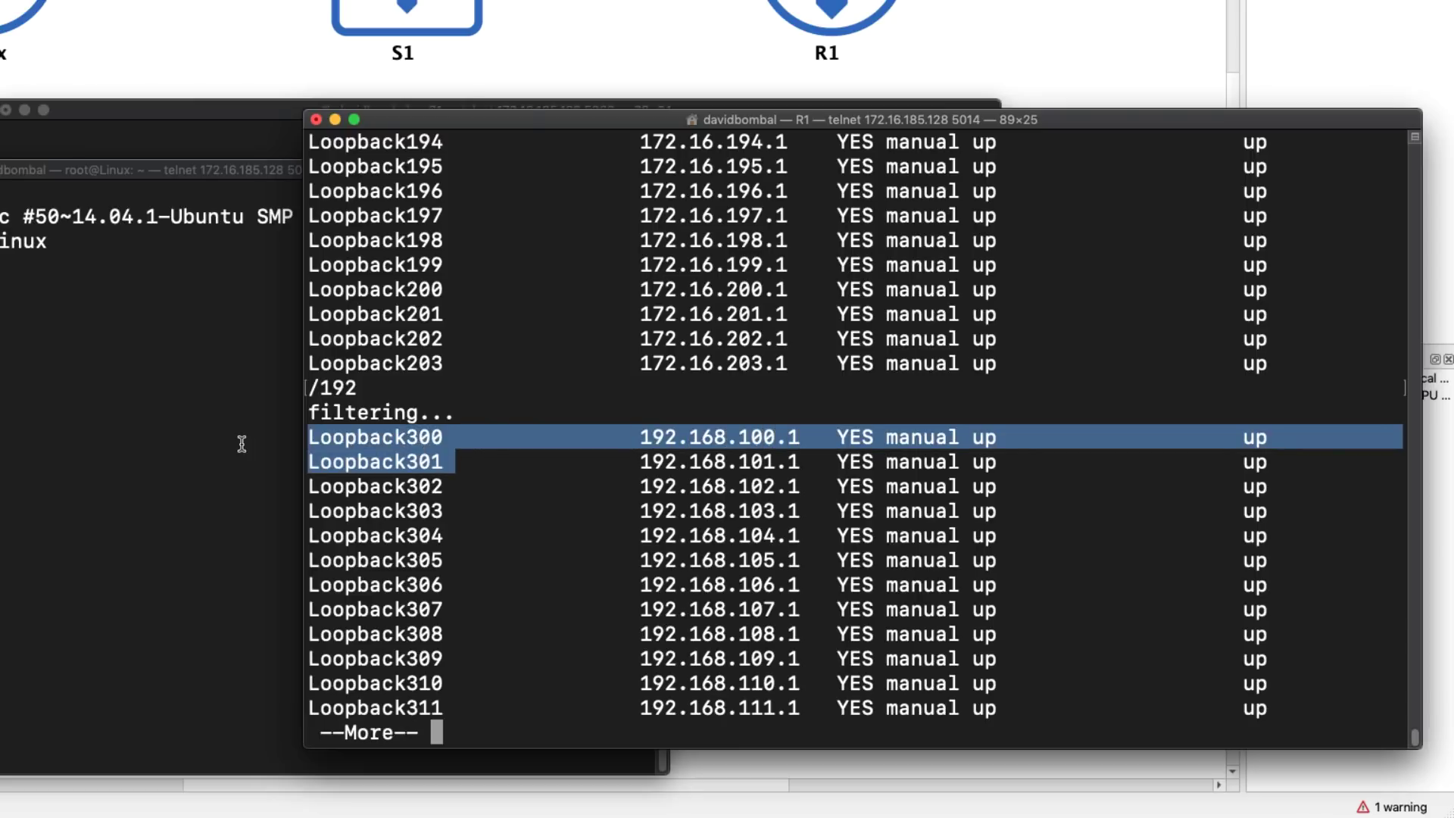
click(759, 450)
drag(636, 439, 787, 444)
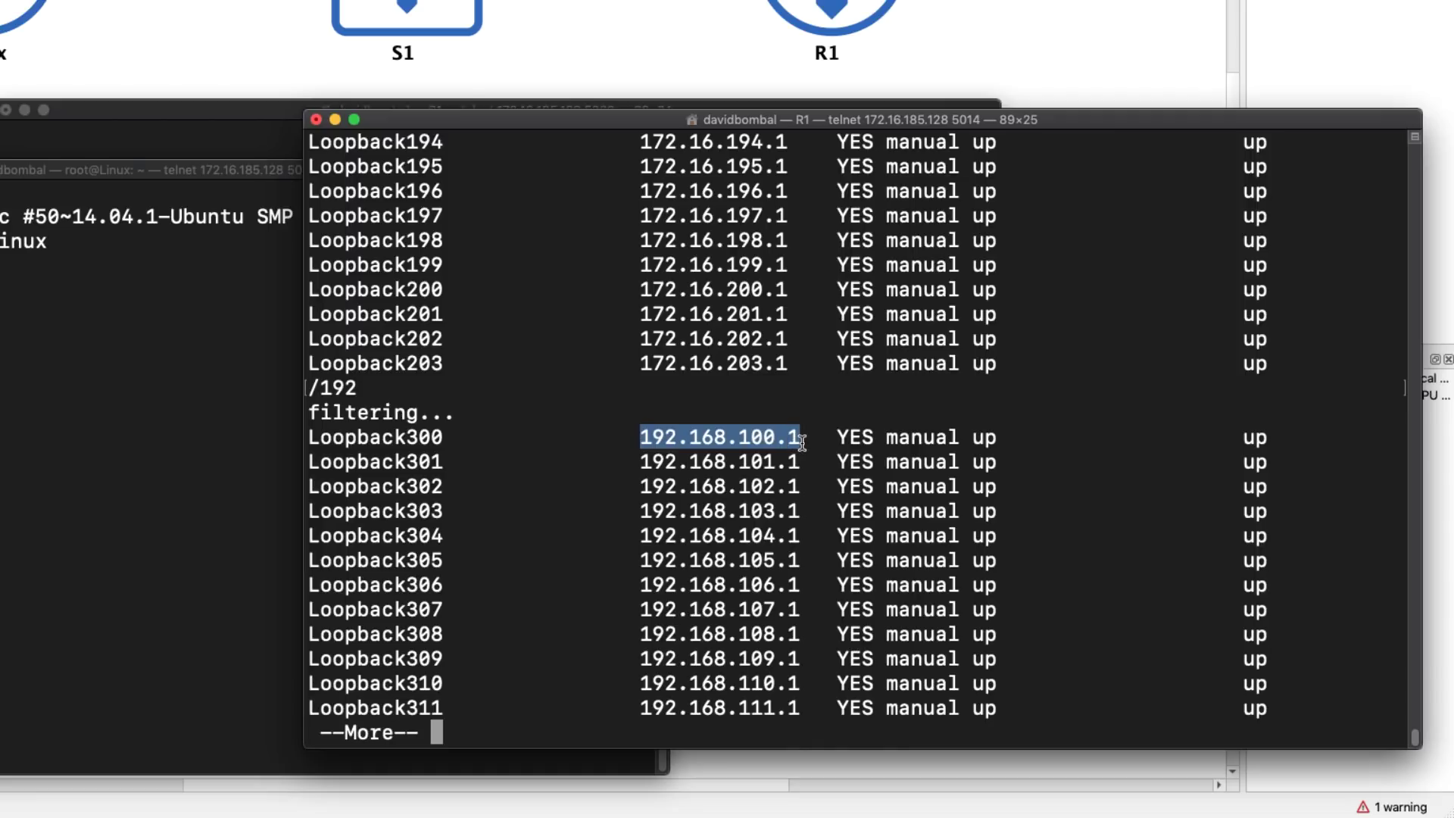
- Advance R1's filtered interface listing through the 192.168 loopbacks to Loopback383
key(Return)
key(Return)
key(Return)
key(Return)
key(Return)
key(Return)
key(Return)
key(Return)
key(Return)
key(Return)
key(Return)
key(Return)
key(Return)
key(Return)
key(Return)
key(Return)
key(Return)
key(Return)
key(Return)
key(Return)
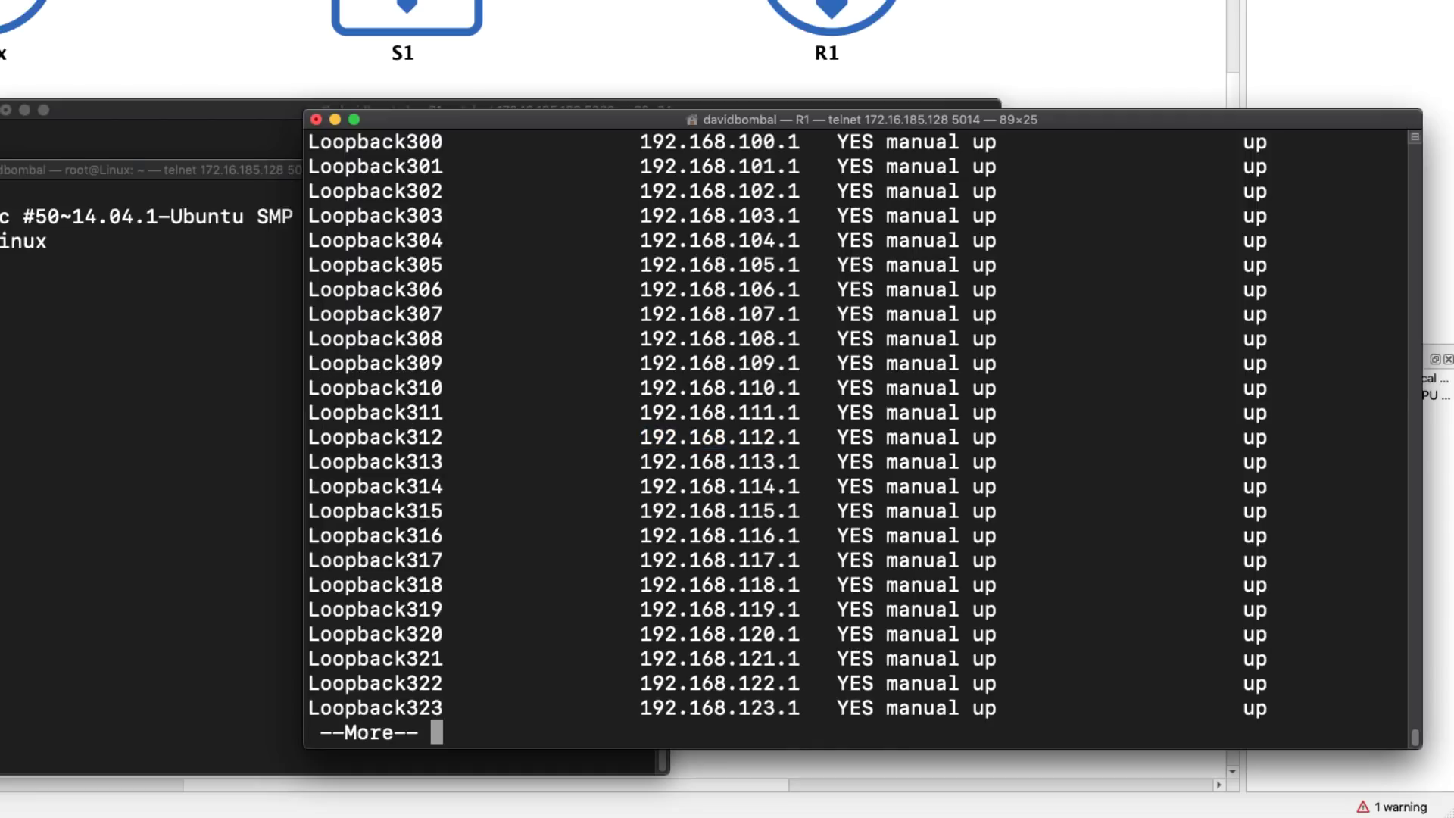
key(Return)
key(Return)
key(Return)
key(Return)
key(Return)
key(Return)
key(Return)
- Filter the rest of R1's interface listing with "/unn" and highlight the Tunnel0 interface
text(/)
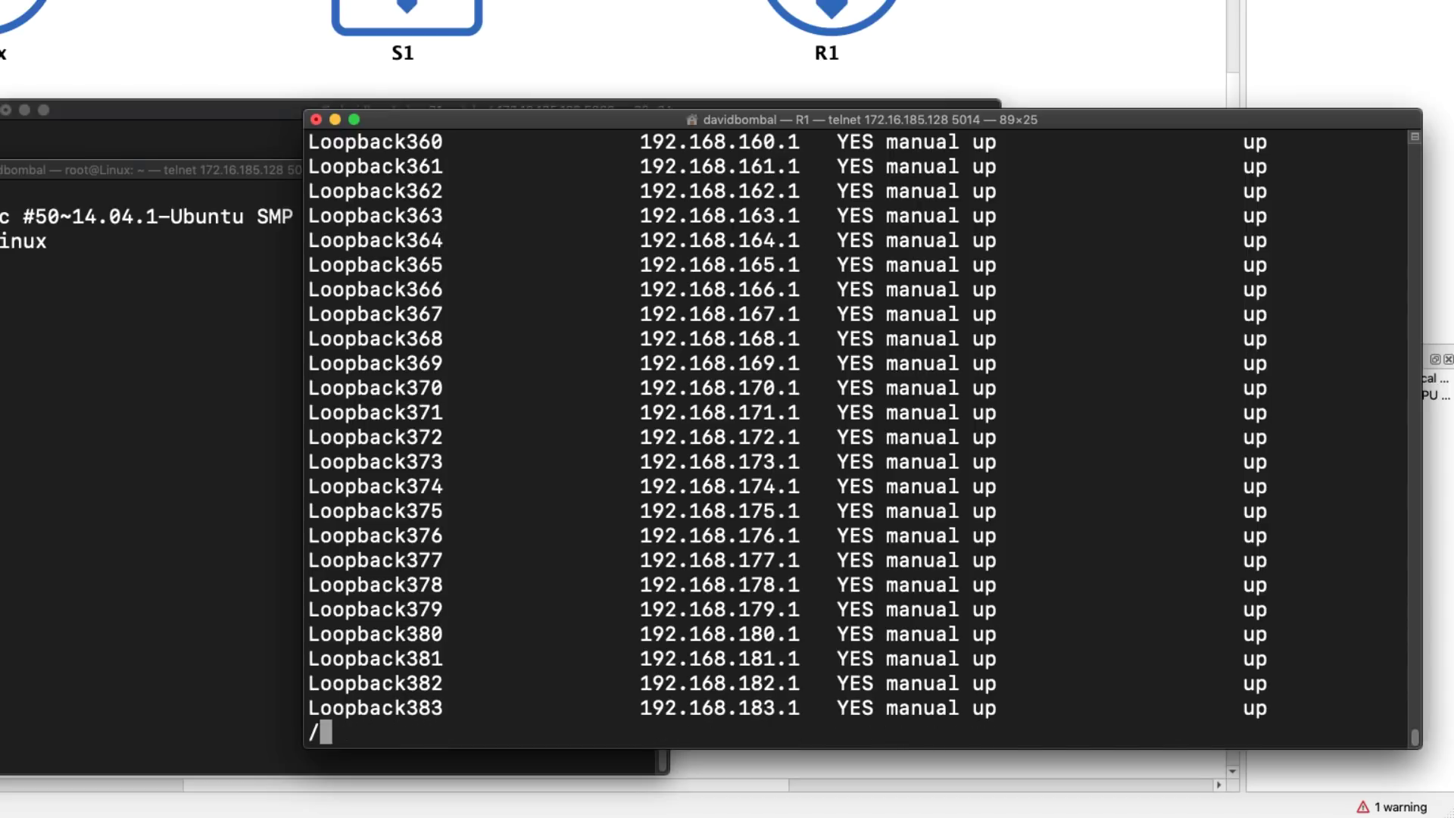
text(unn)
key(Return)
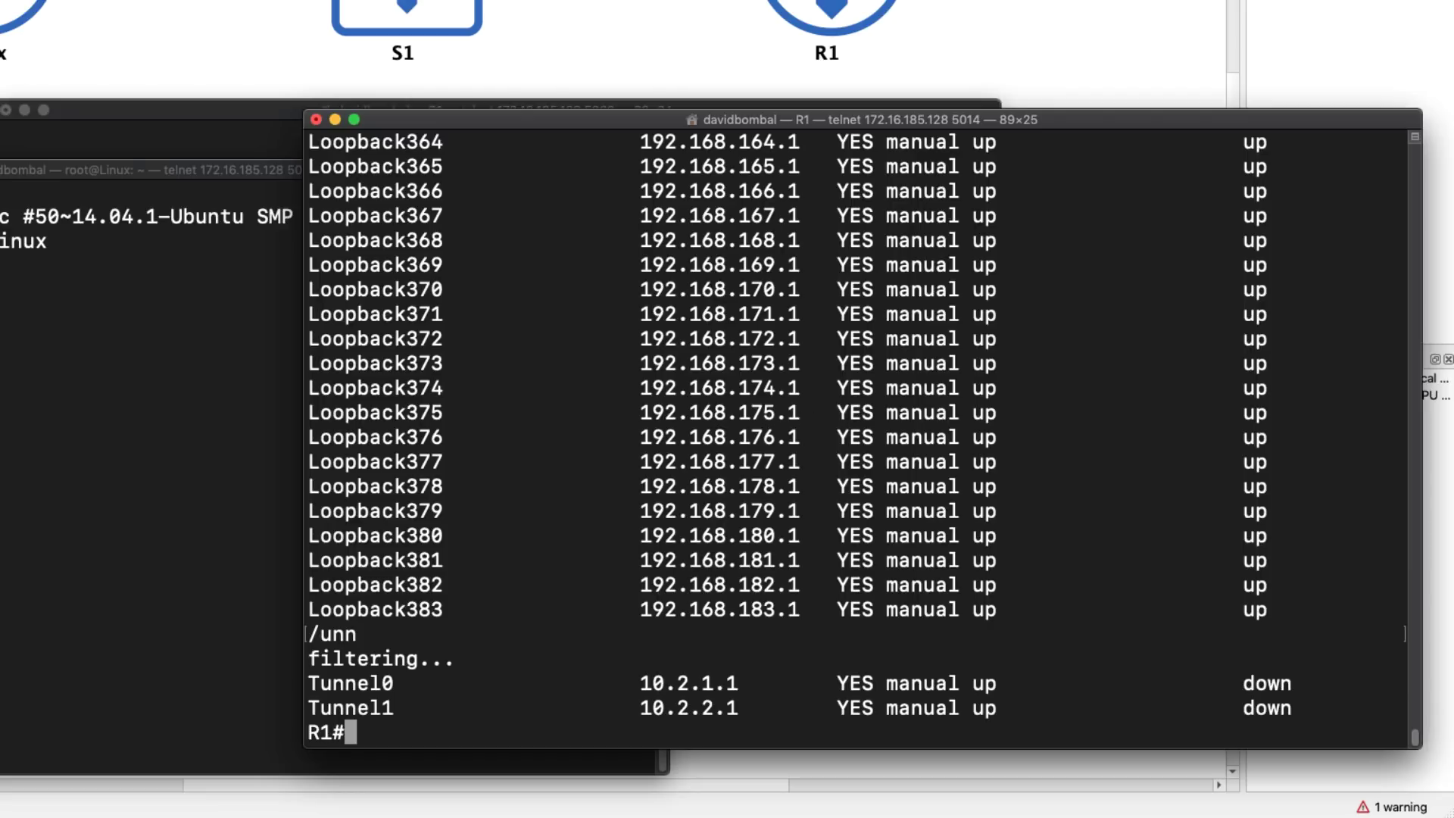
drag(417, 683, 216, 671)
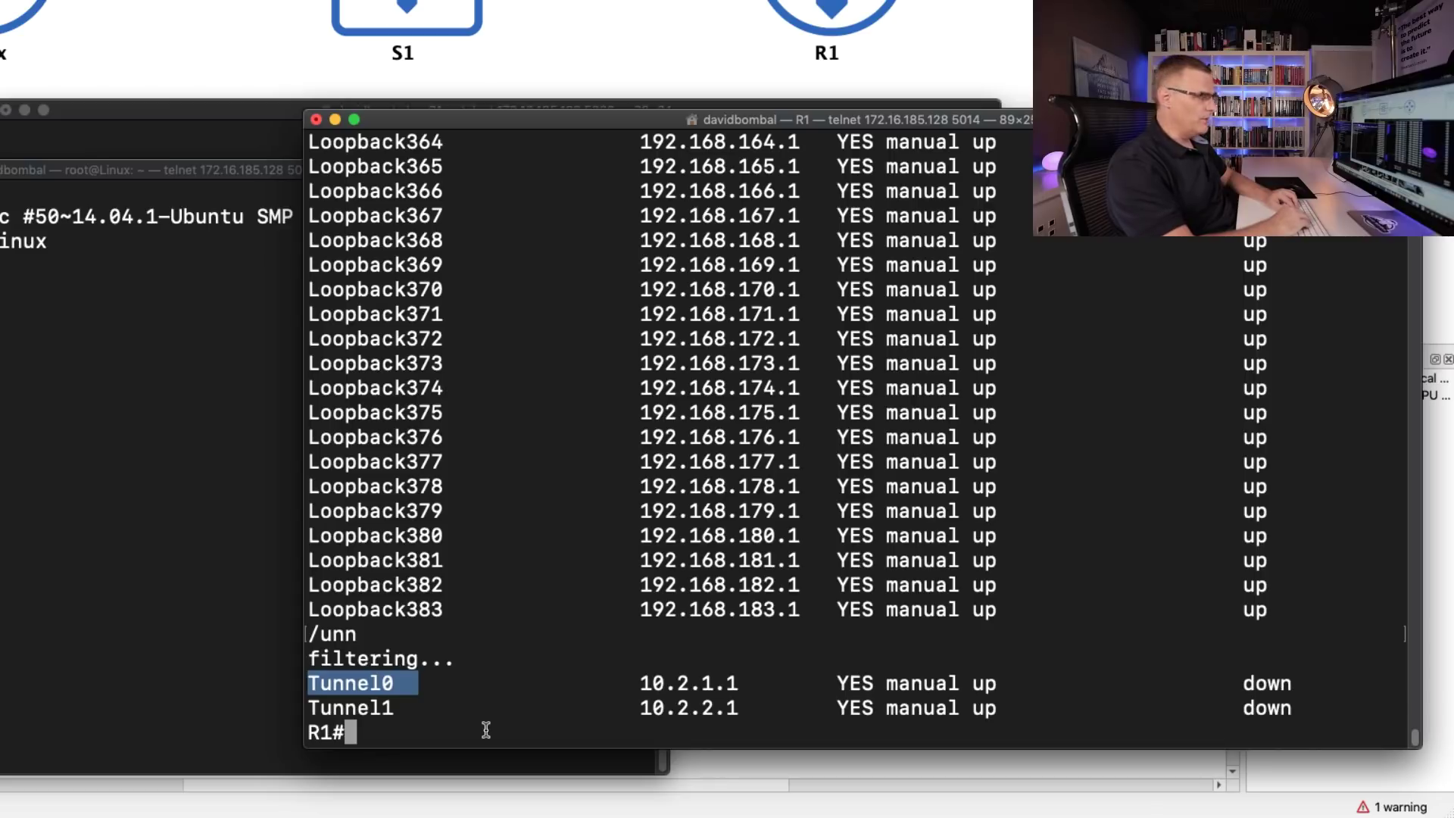
- Enable full shell processing on R1 with "shell processing full" in global configuration mode and return to the privileged prompt
text(conf t)
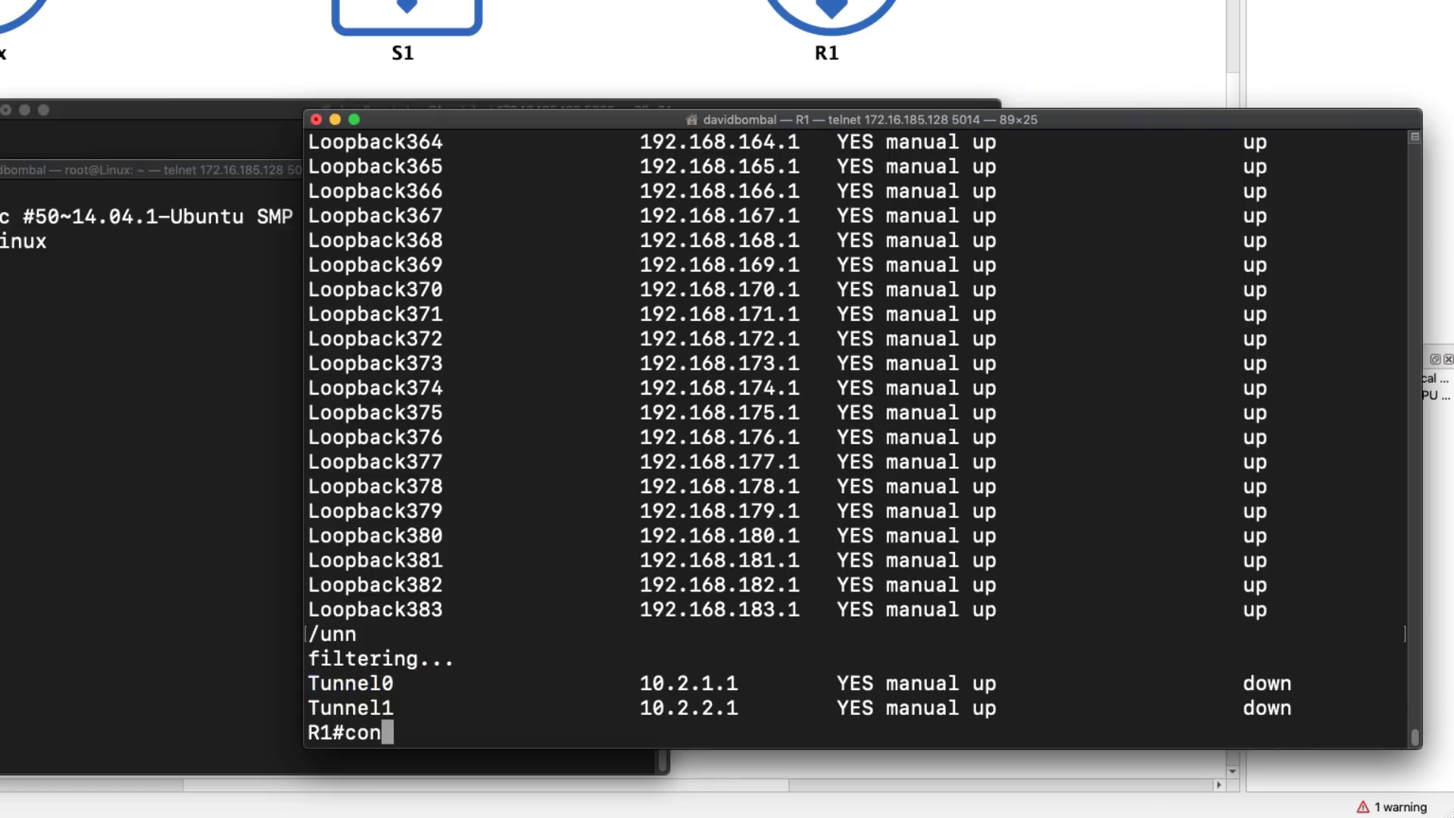
key(Return)
text(shel)
key(Tab)
text(pri)
key(Tab)
key(BackSpace)
key(Tab)
text(full)
key(Return)
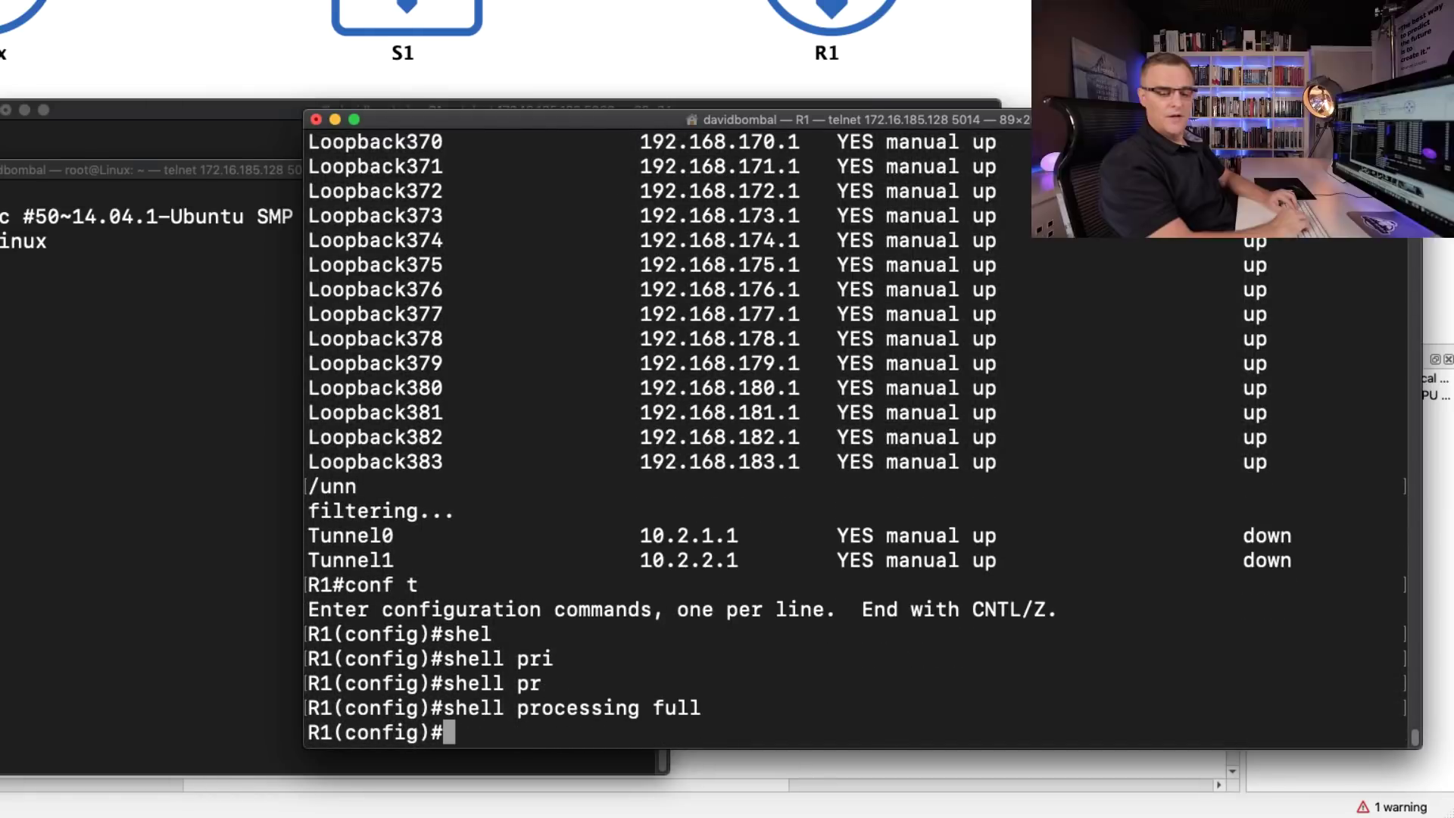
text(end)
key(Return)
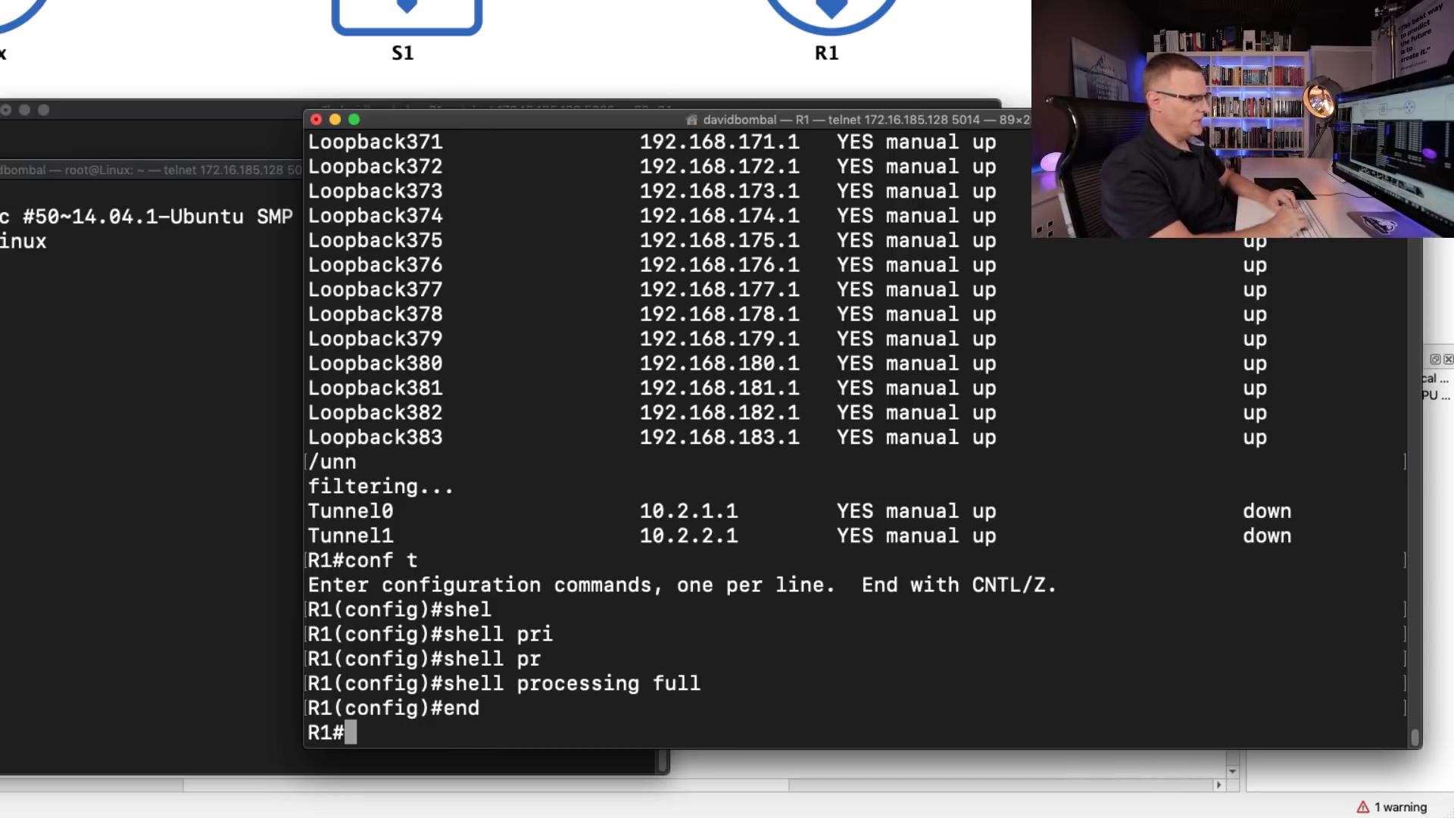
key(Return)
key(Return)
key(Return)
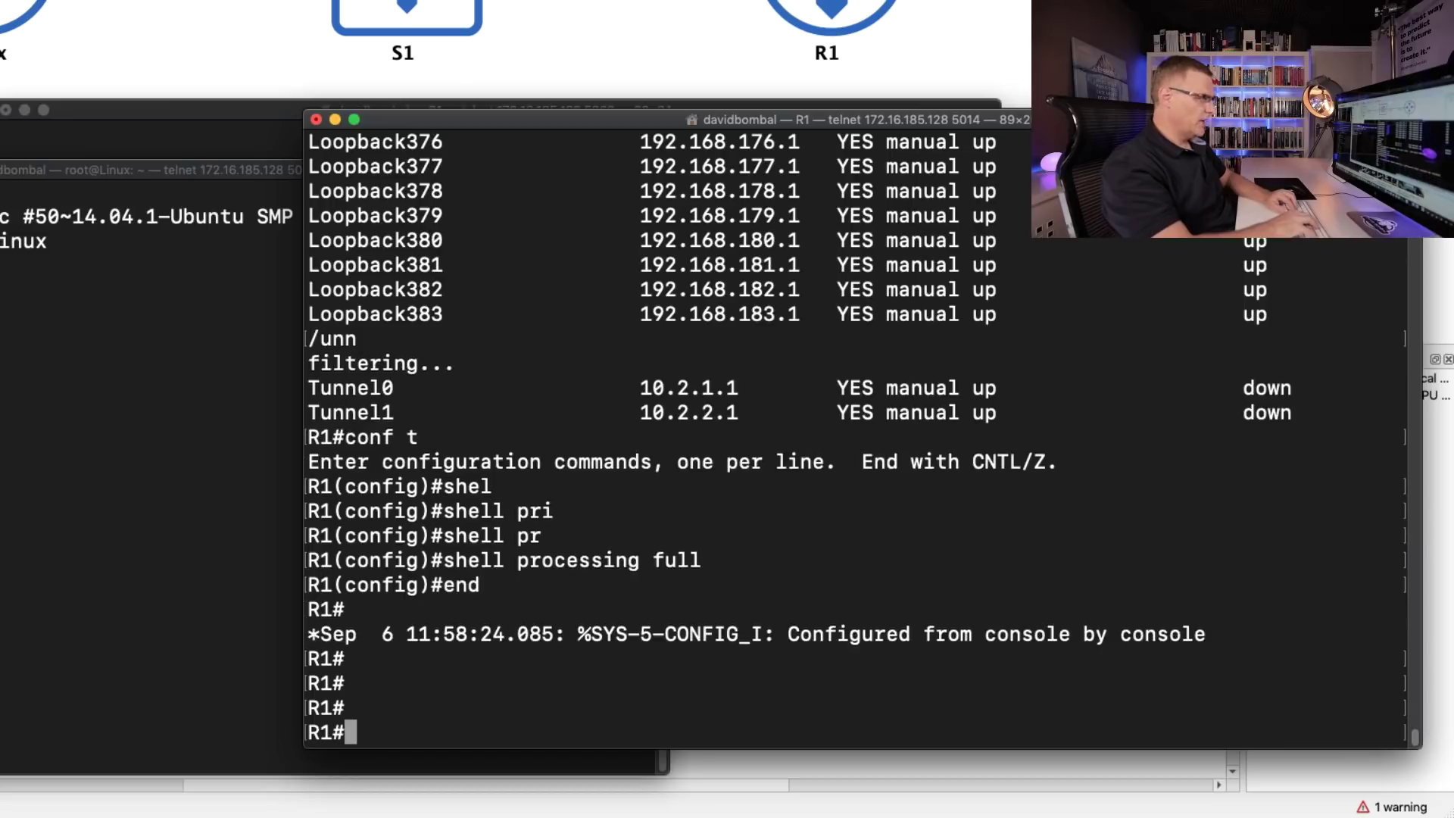
key(Return)
key(Return)
key(Return)
- Run "show ip int brief" on R1, advance the unfiltered listing through Loopback130 and quit it
text(show ip intb rie)
key(BackSpace)
key(BackSpace)
key(BackSpace)
key(BackSpace)
key(BackSpace)
text(brief)
key(Return)
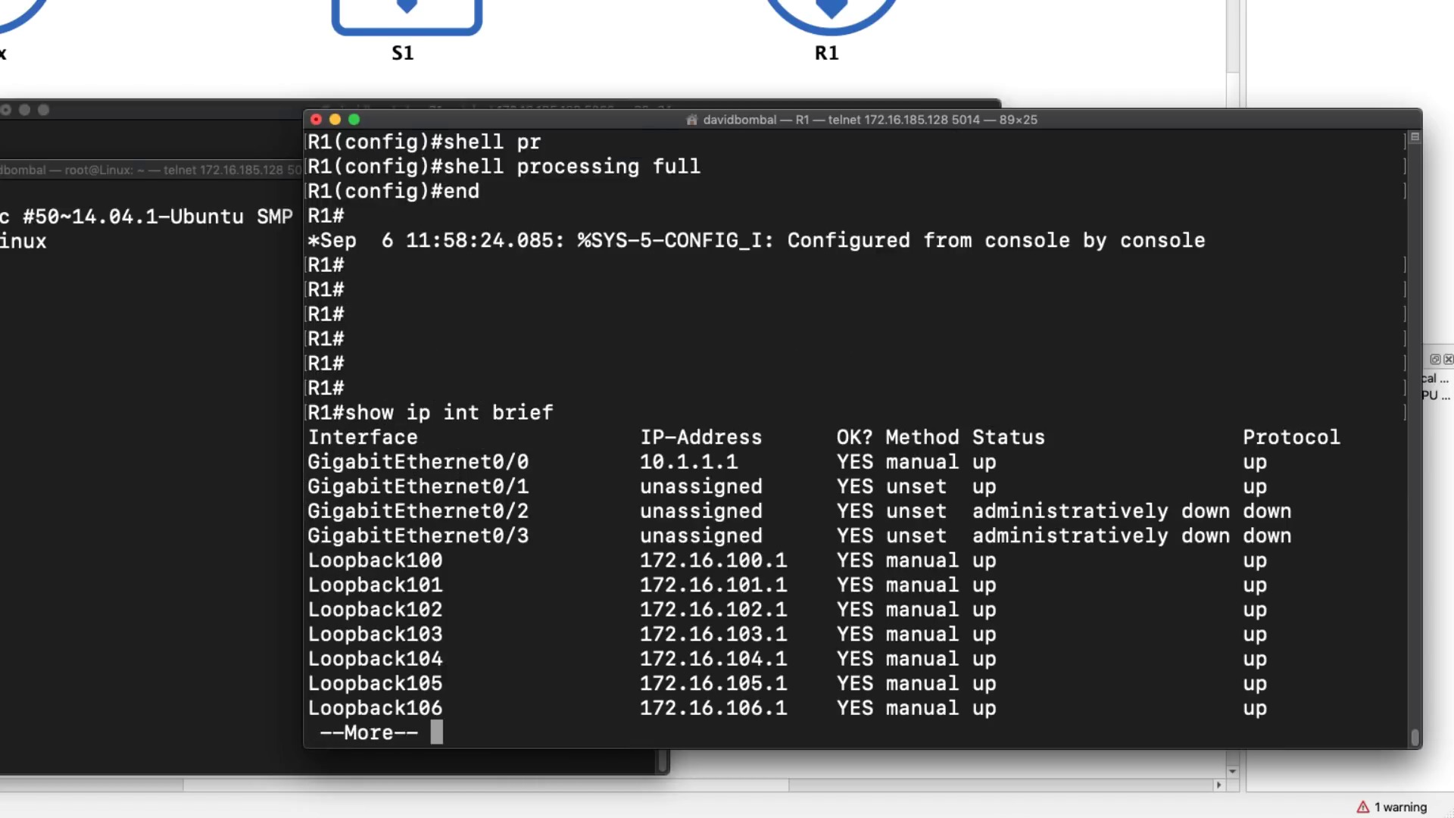
key(Return)
key(Return)
key(Return)
key(Return)
key(Return)
key(Return)
key(Return)
key(Return)
key(Return)
key(Return)
key(Return)
key(Return)
key(Return)
key(Return)
key(Return)
key(Return)
key(Return)
key(Return)
key(Return)
key(Return)
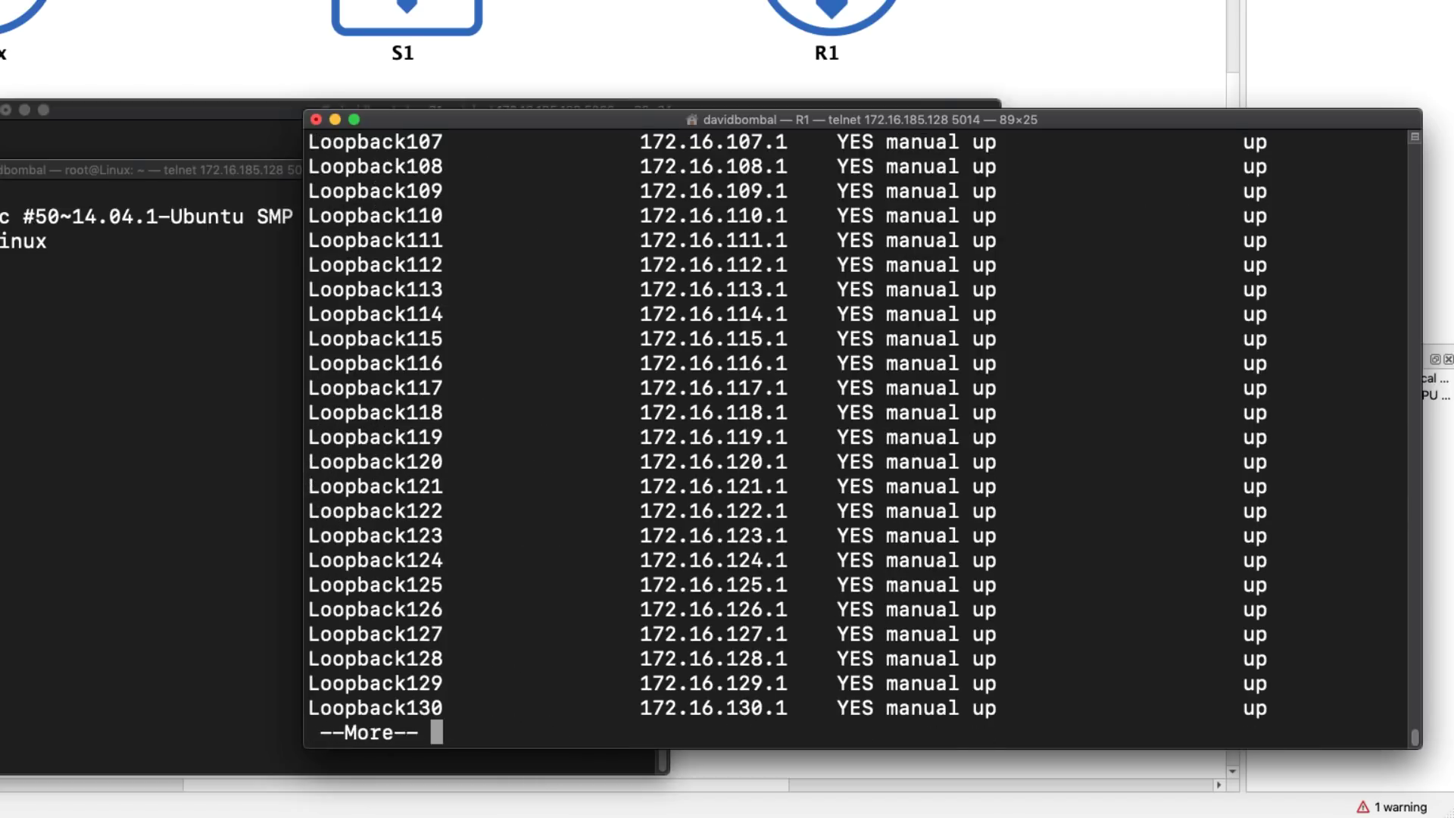
key(Return)
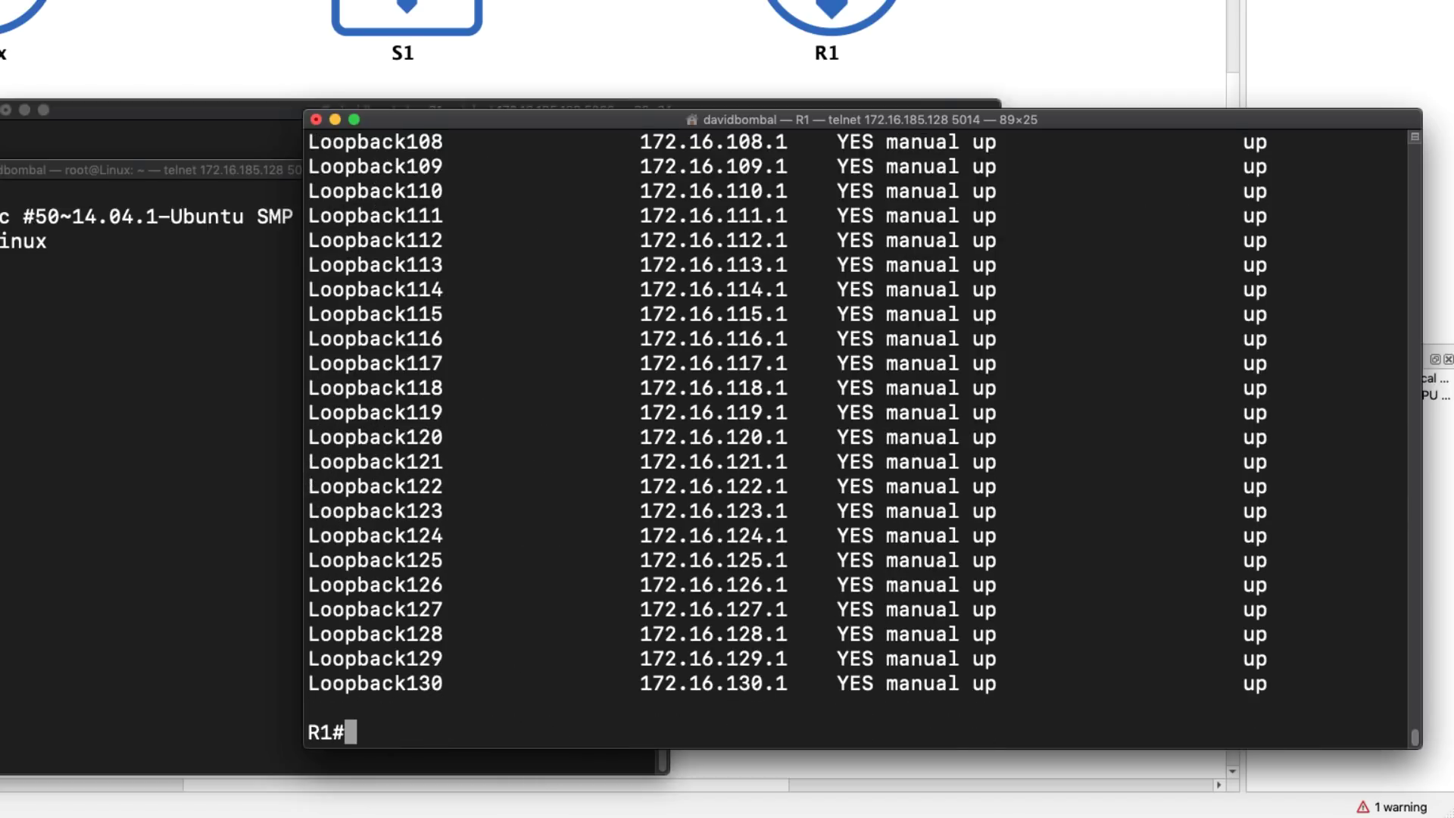
- Run "show ip int brief | include 192" on R1, highlight the Loopback192 entry among the matches and quit the listing
text(show ip int br)
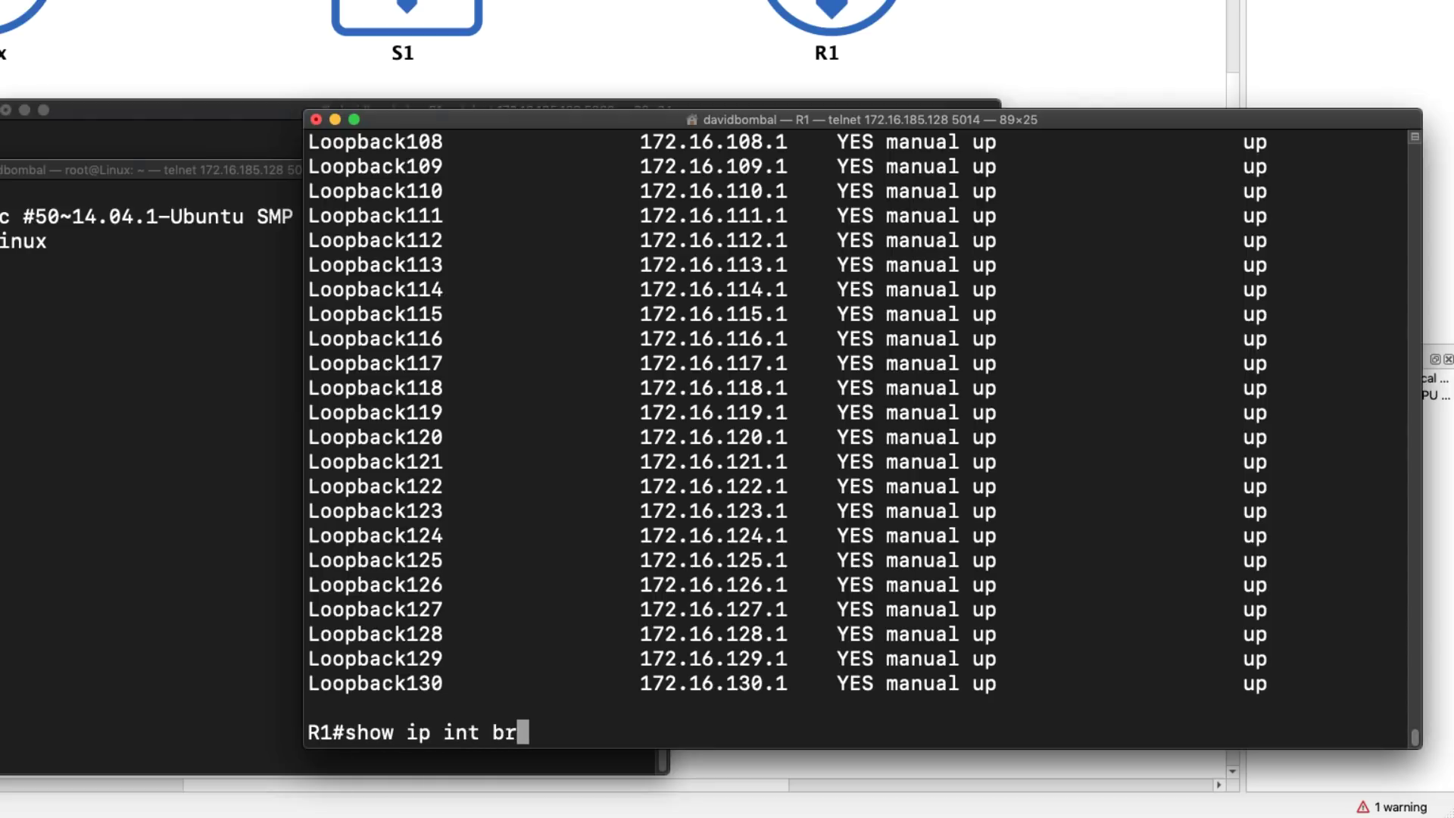
text(ief | grep)
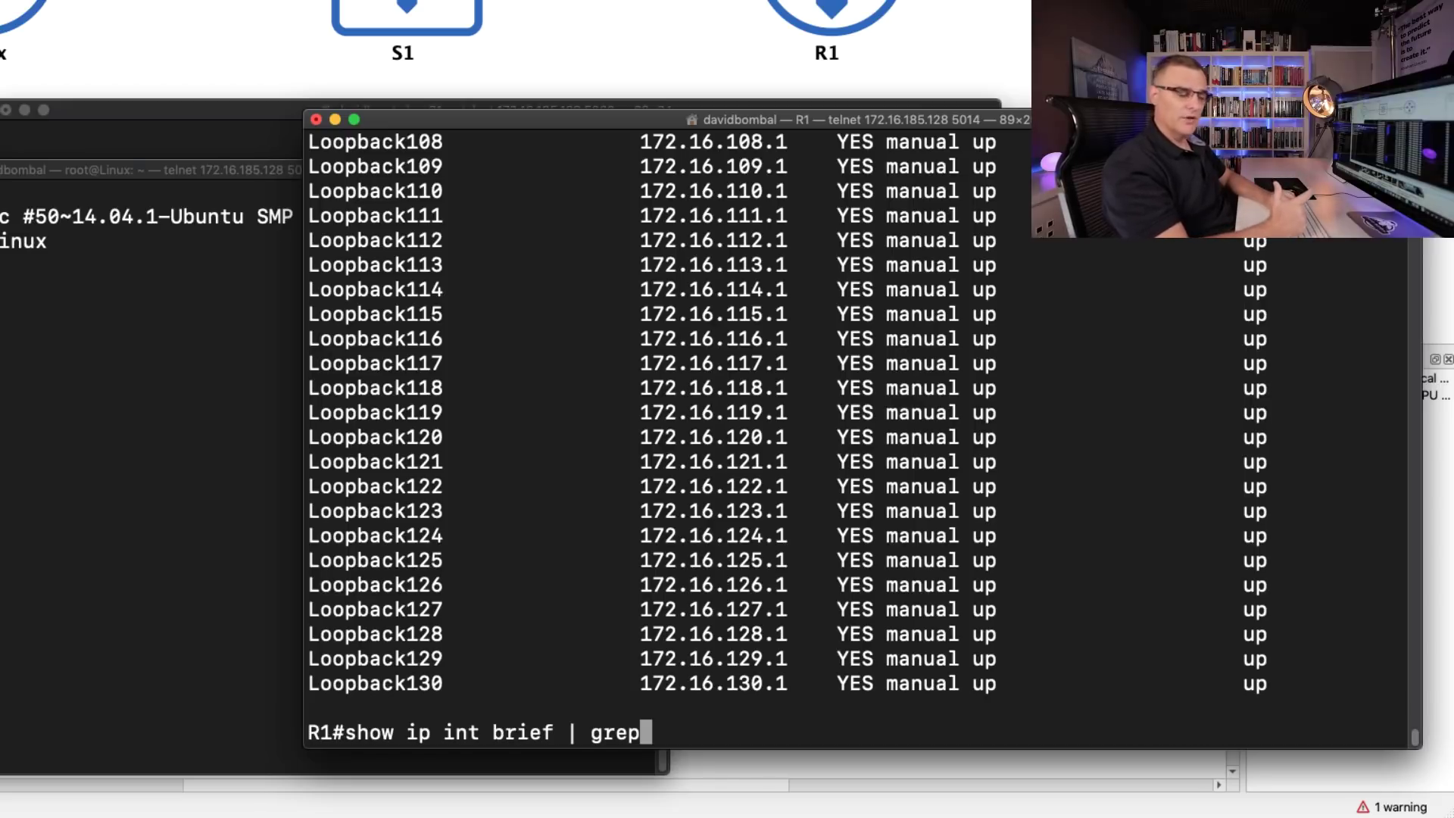
key(BackSpace)
key(BackSpace)
key(BackSpace)
key(BackSpace)
text(inc)
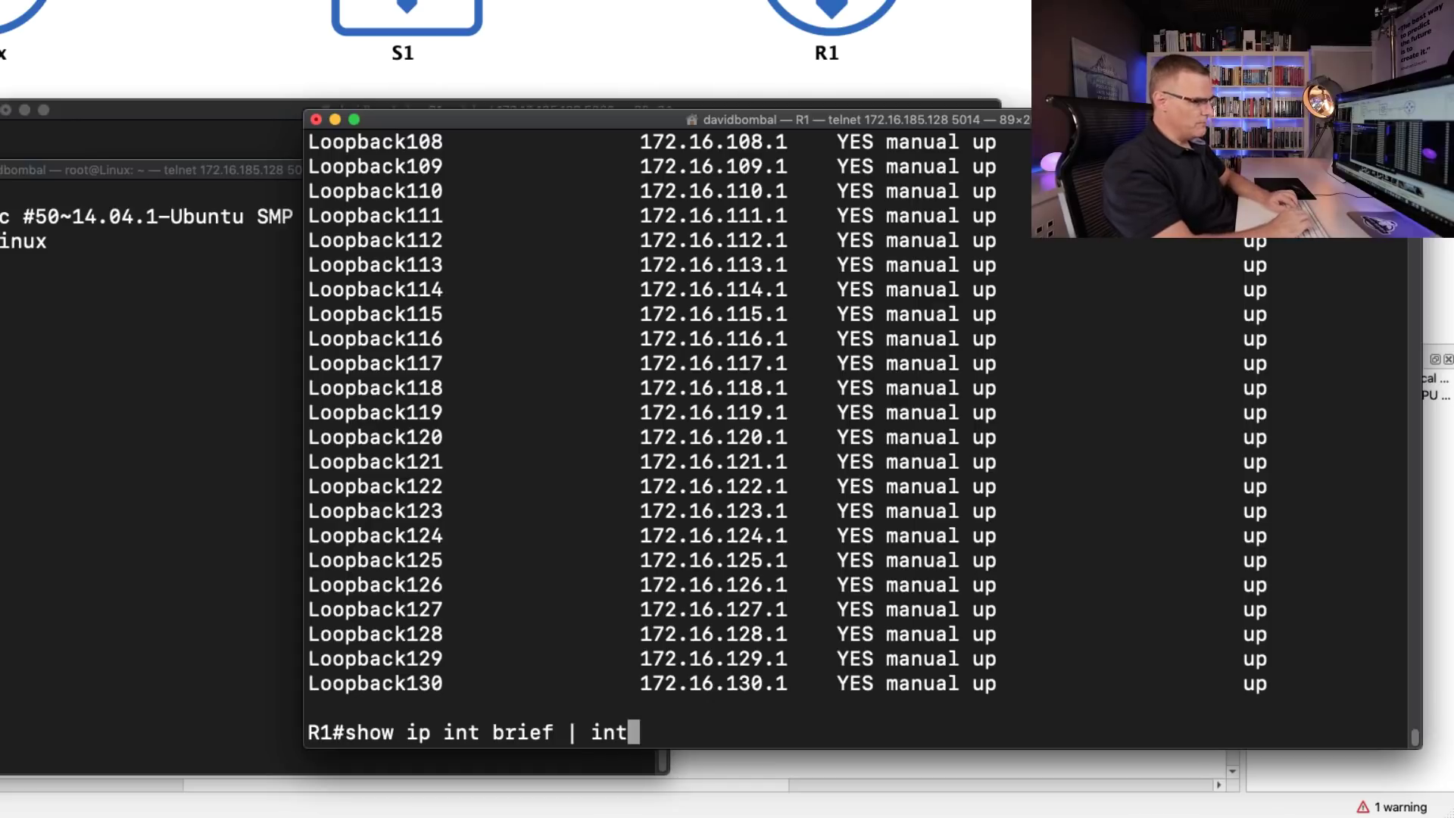
key(Tab)
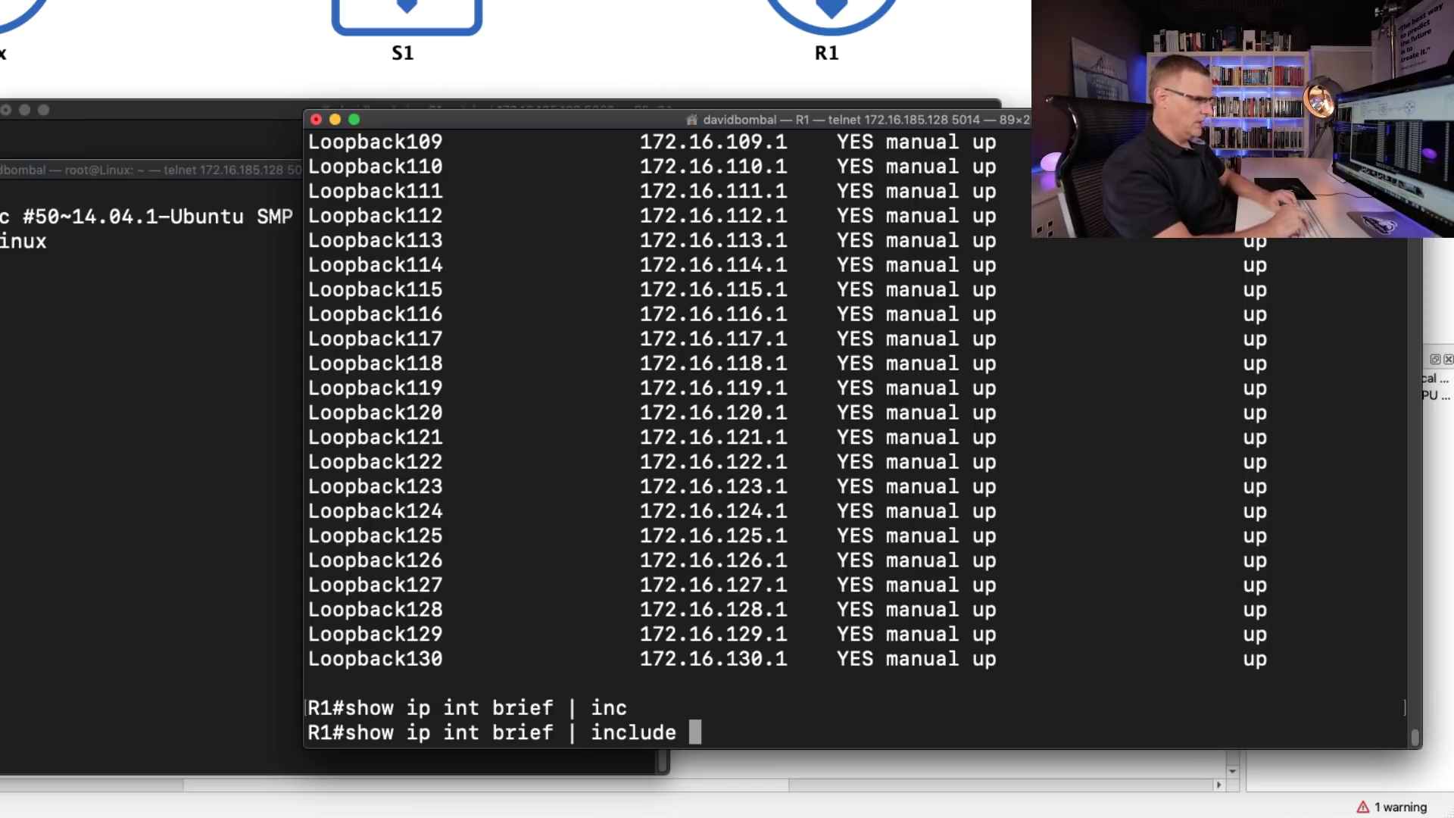
text(192)
key(Return)
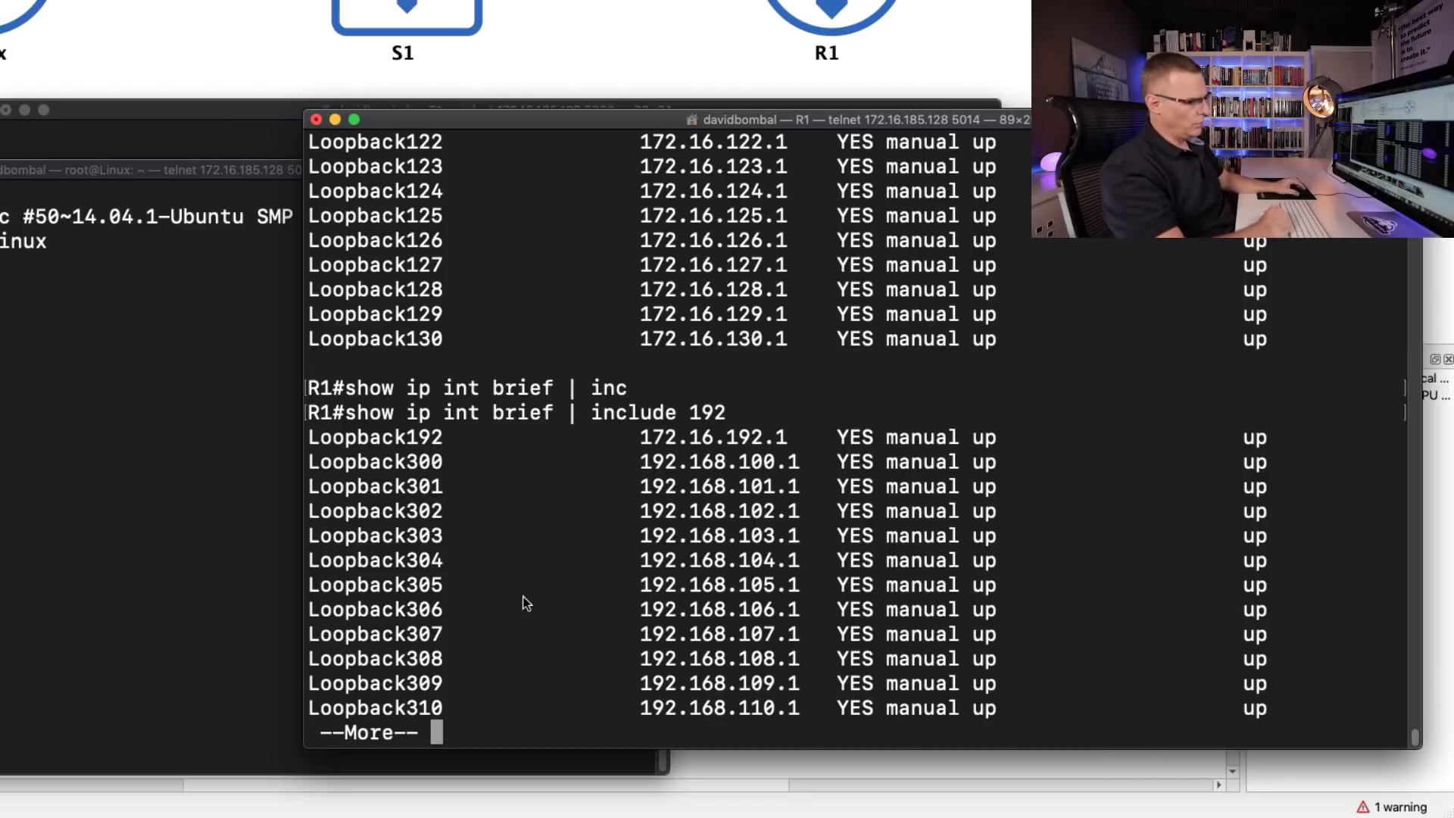
drag(479, 437, 380, 430)
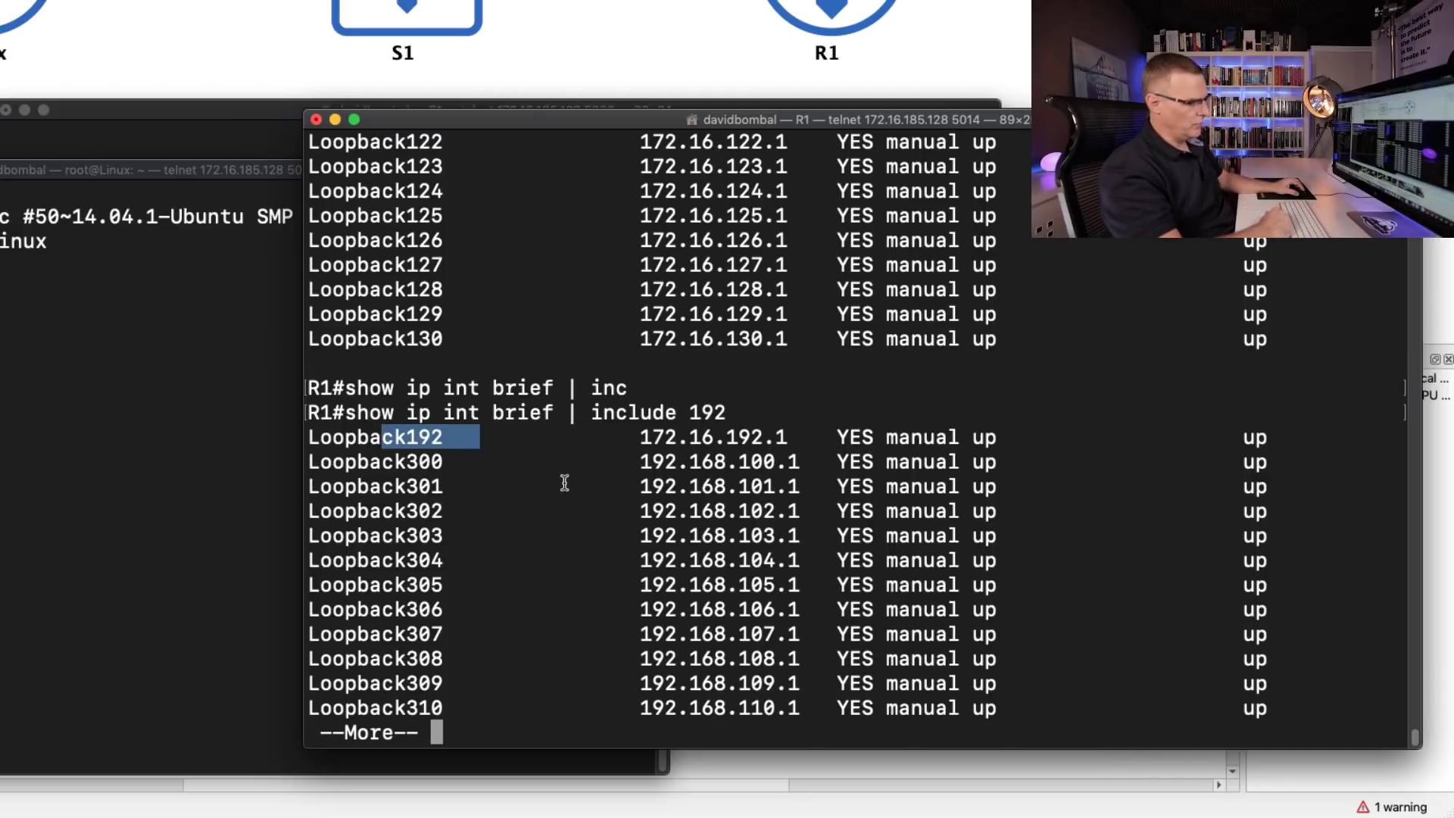
drag(615, 486, 663, 483)
key(q)
- Rework the previous command to use grep instead of include, running "show ip int brief | grep up" on R1
key(Up)
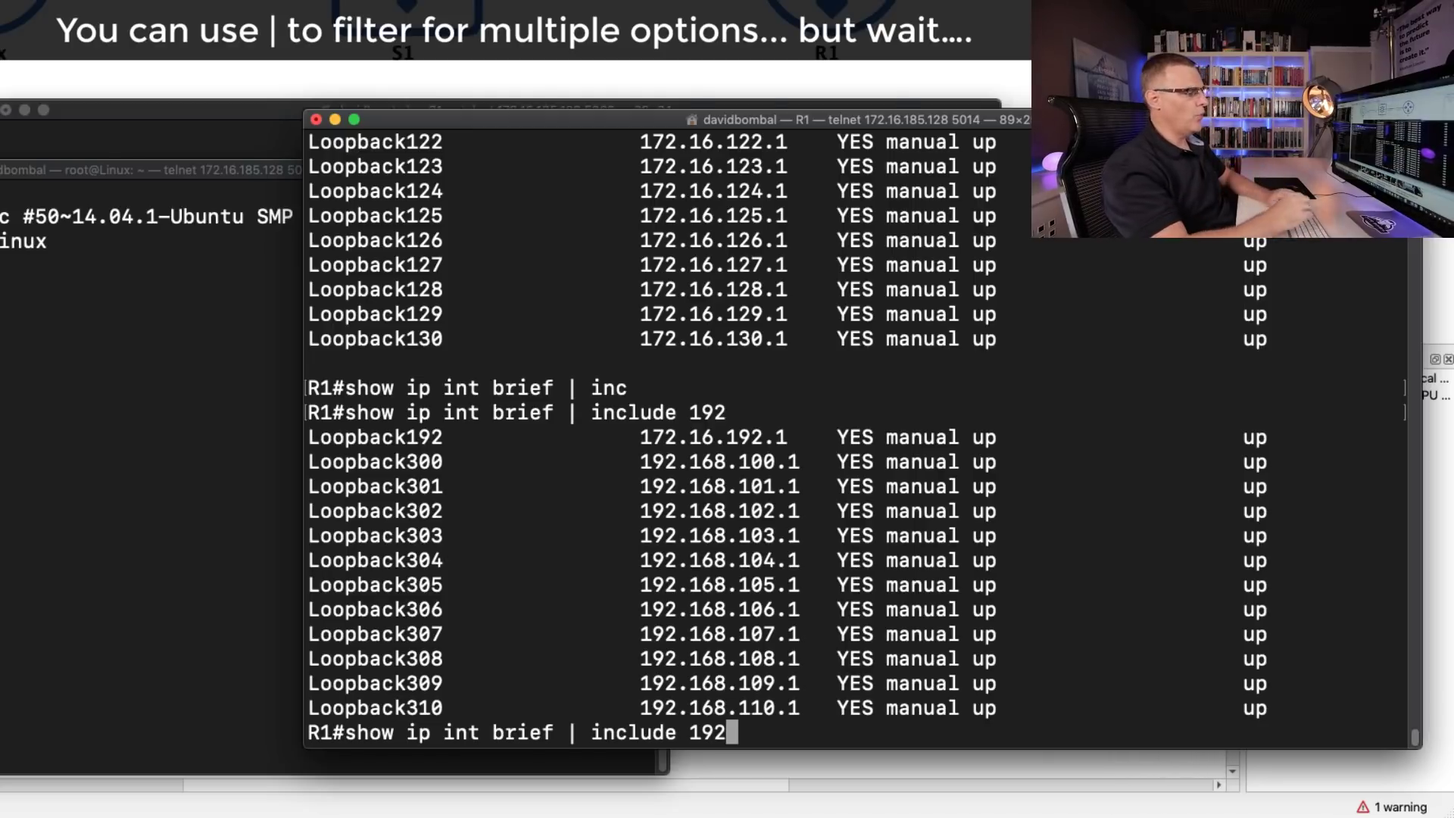
key(BackSpace)
key(BackSpace)
key(BackSpace)
key(BackSpace)
key(BackSpace)
key(BackSpace)
key(BackSpace)
key(BackSpace)
key(BackSpace)
key(BackSpace)
key(BackSpace)
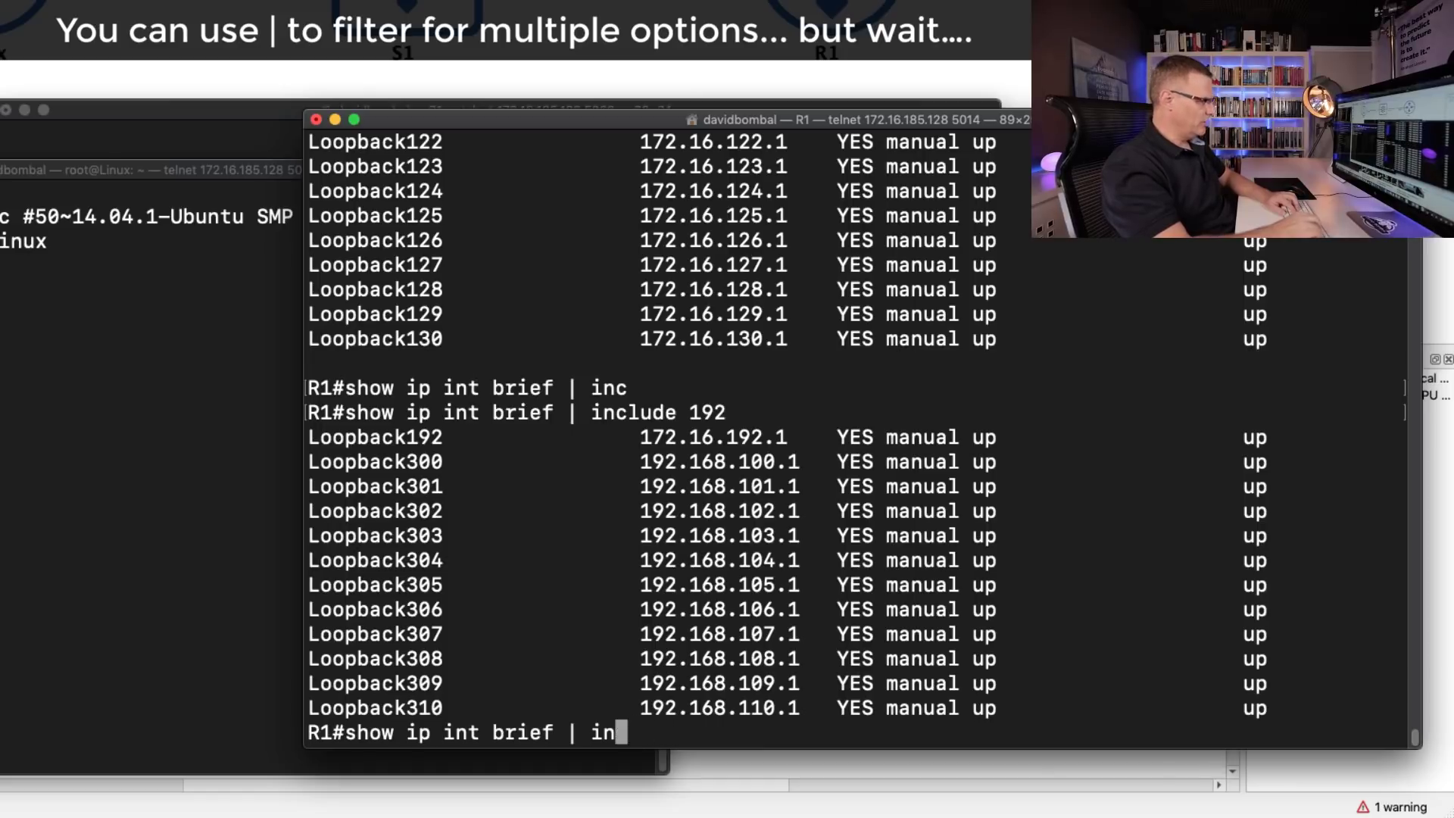
text(grep )
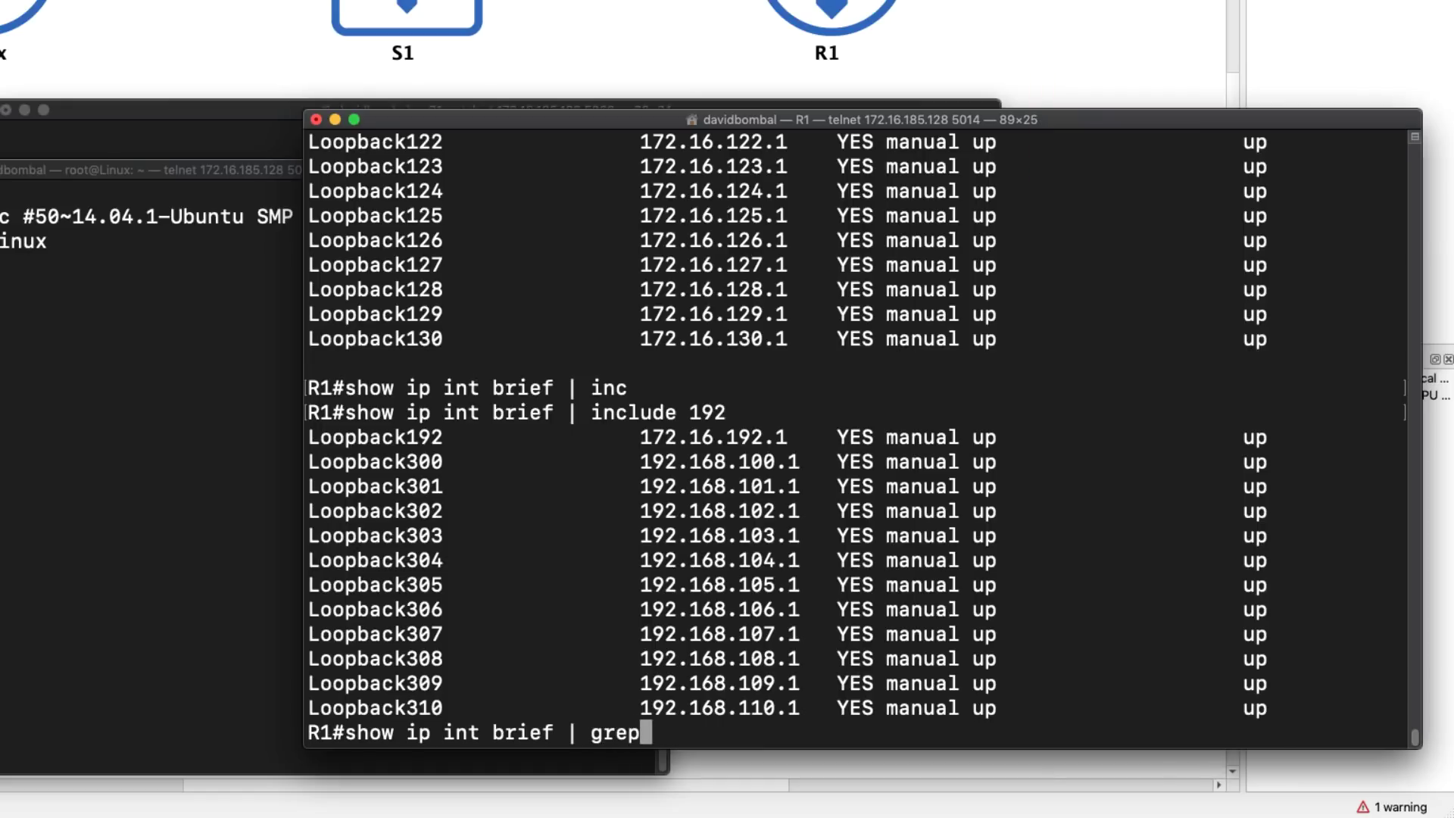
text(up)
key(Return)
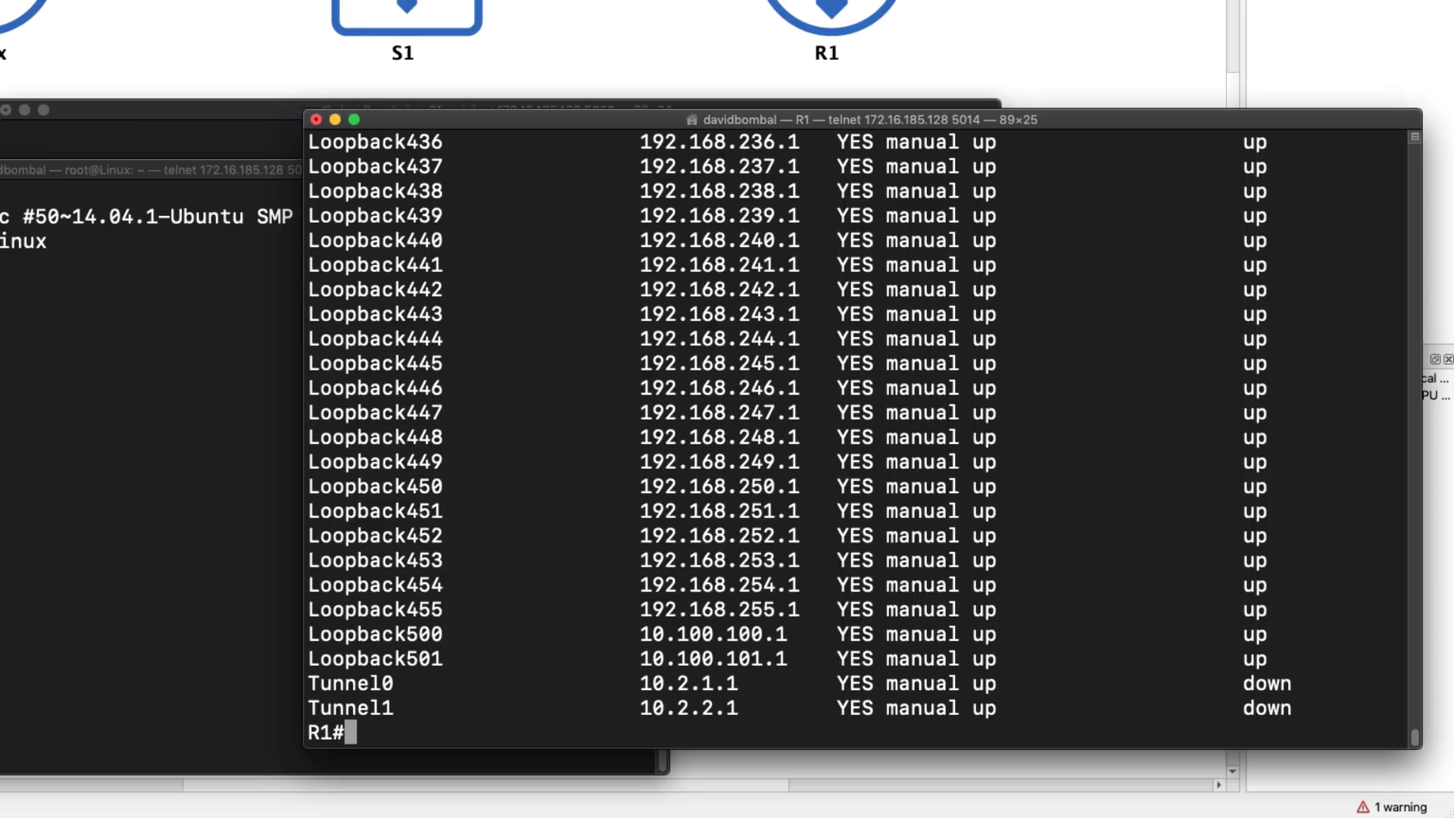
- Extend the grep filter to exclude two address ranges, running "show ip int brief | grep up | grep -v 172 | grep -v 192"
key(Up)
text(| )
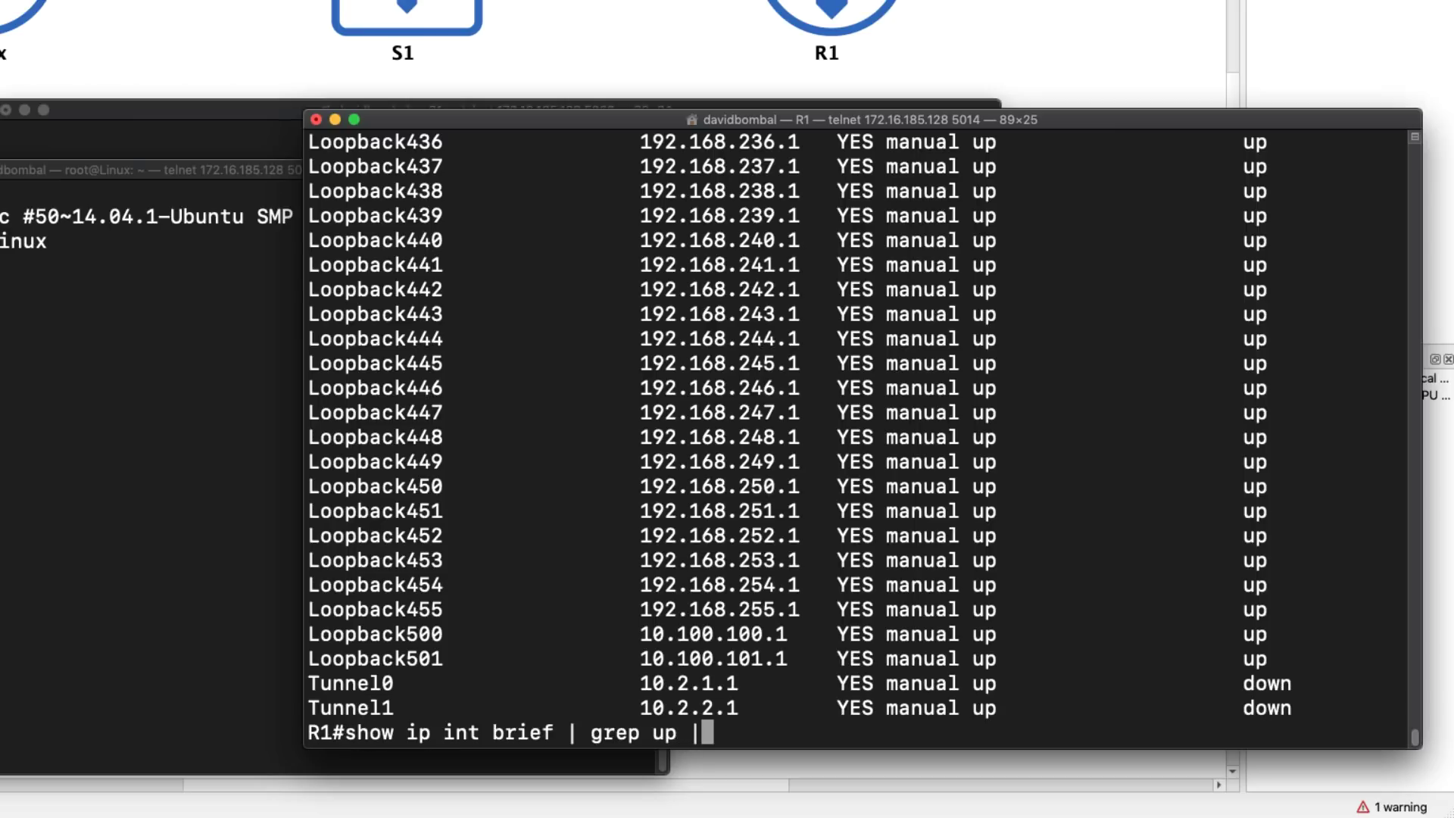
text(grep)
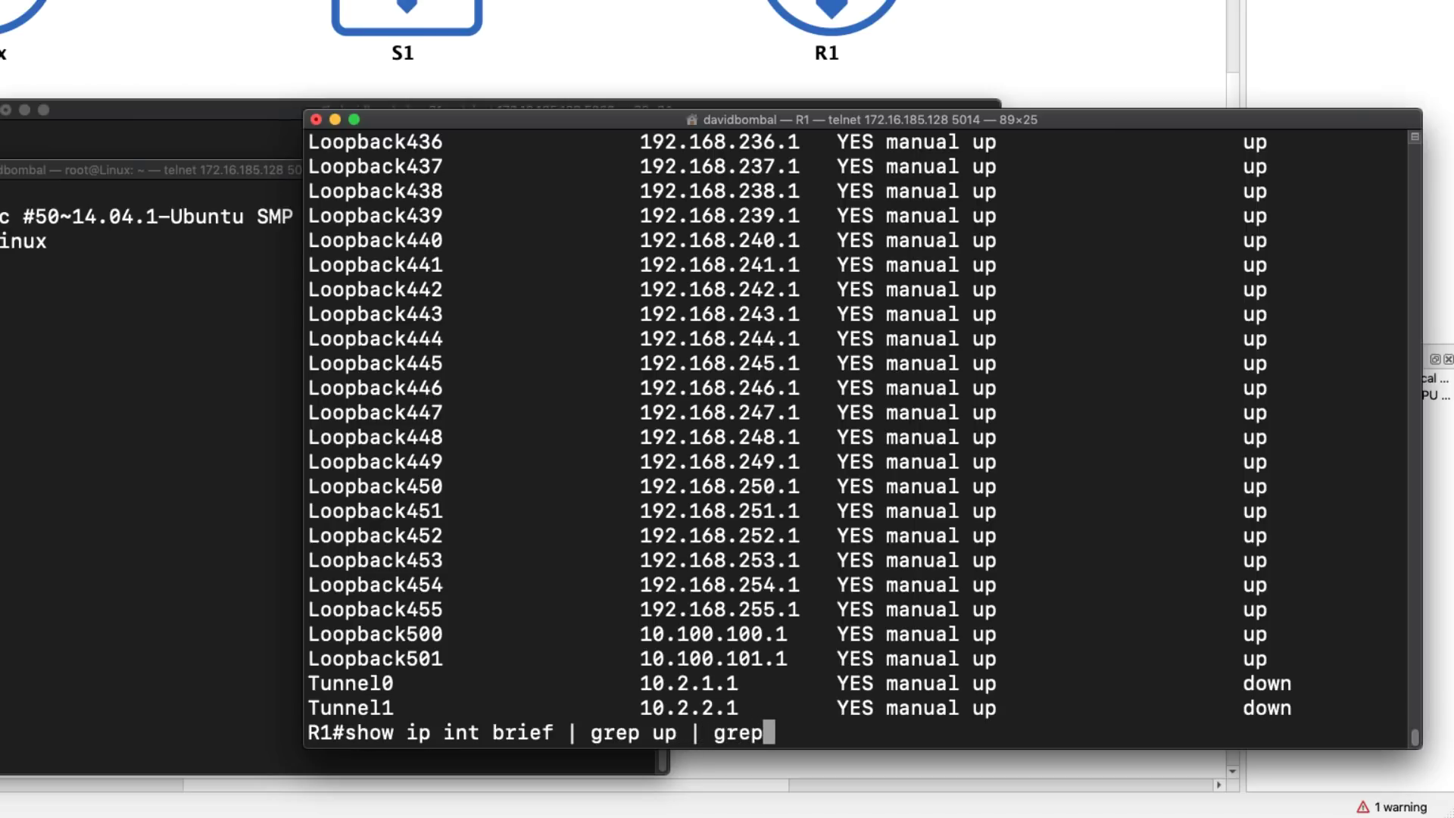
text( -v)
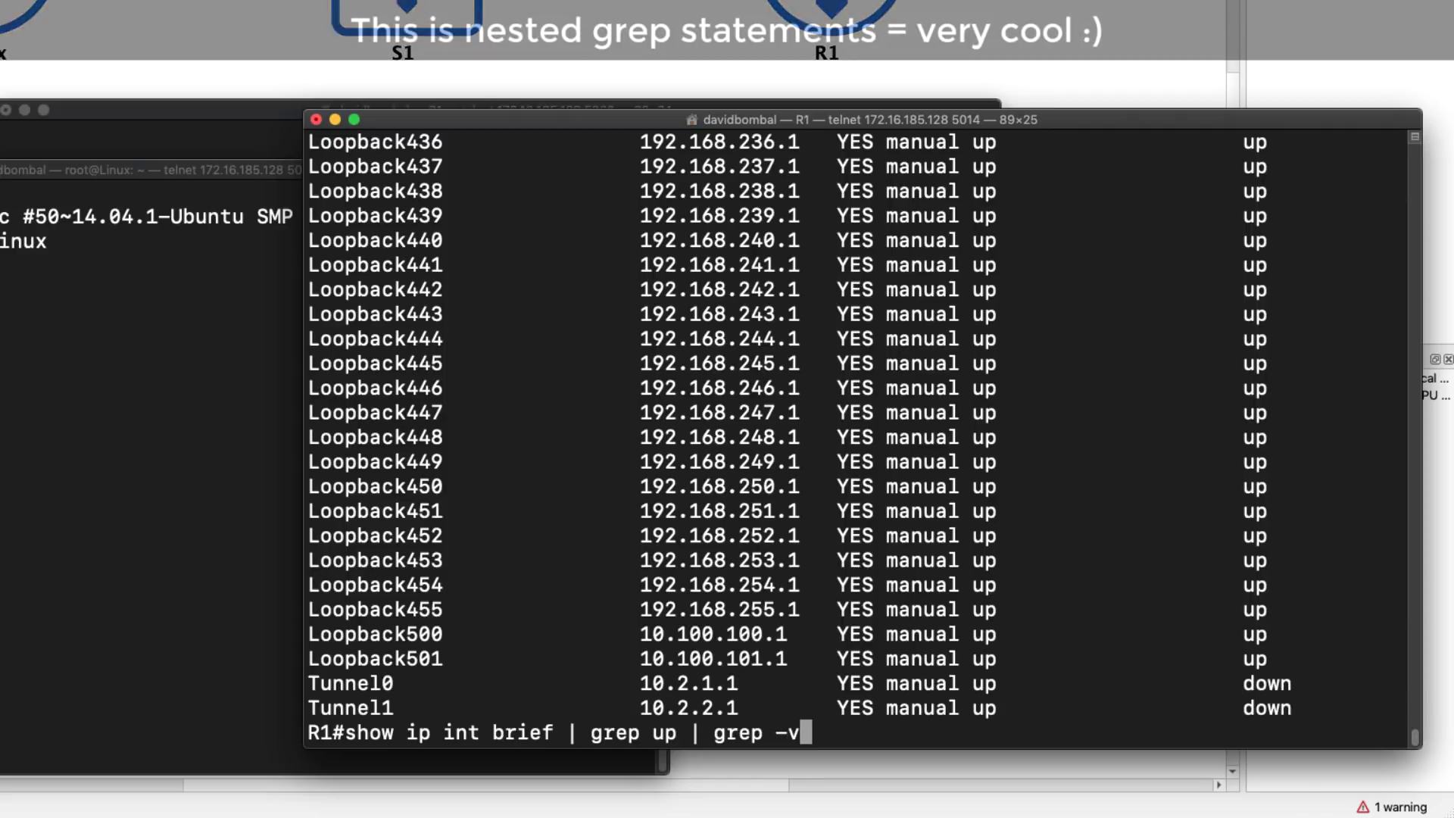
text( 182)
key(BackSpace)
key(BackSpace)
text(72)
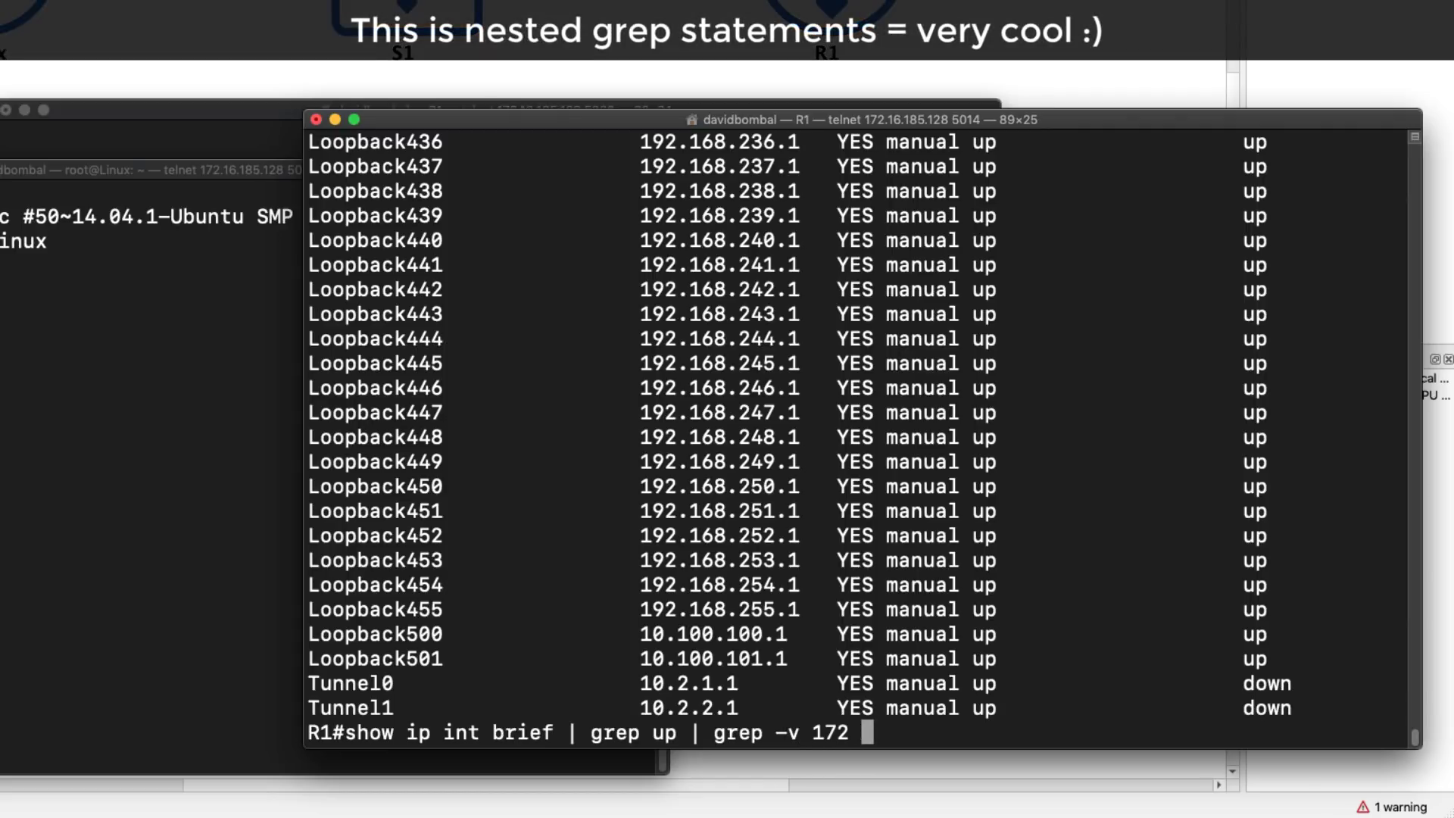
text(grep -v 192)
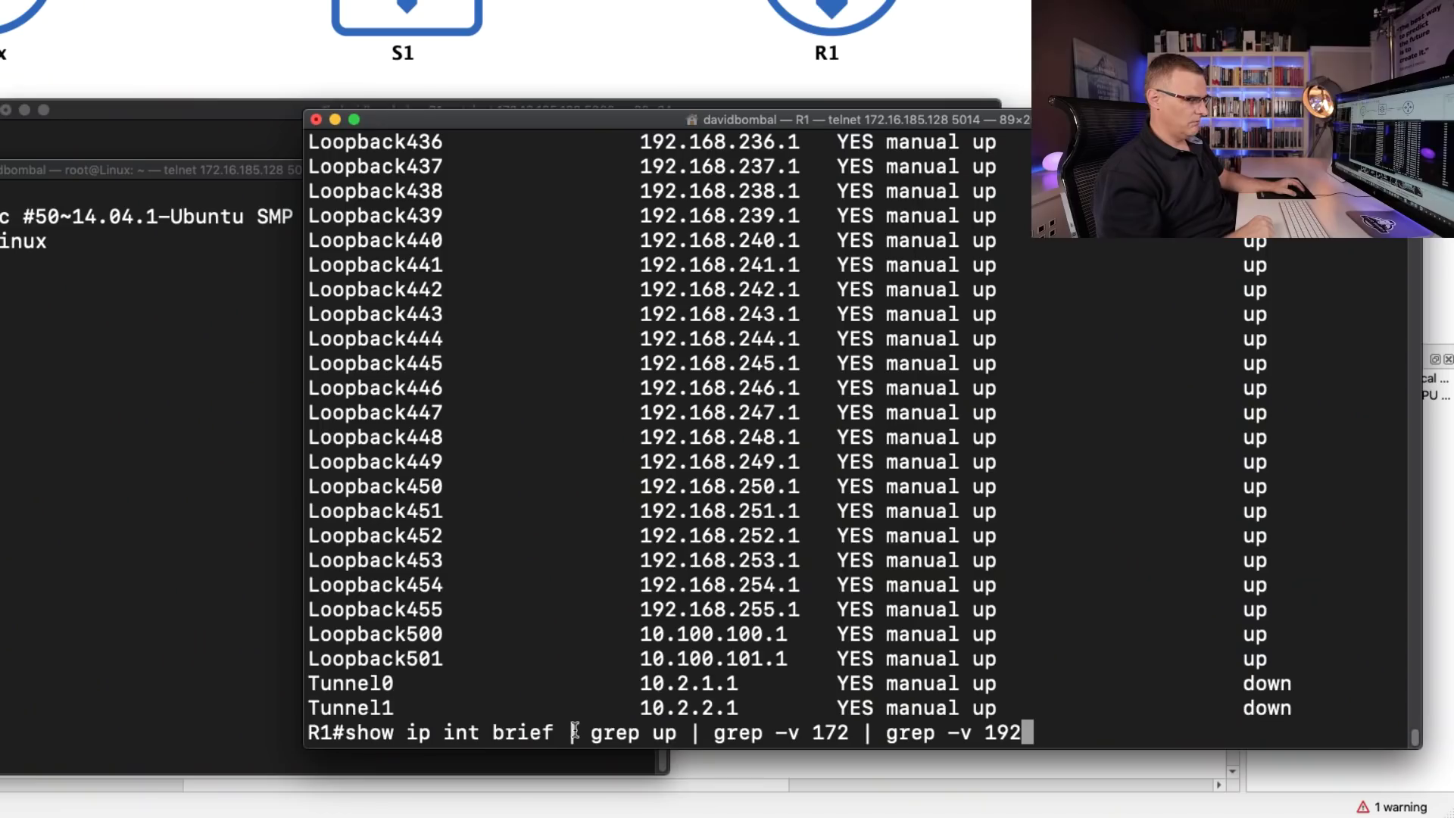
drag(580, 733, 1029, 730)
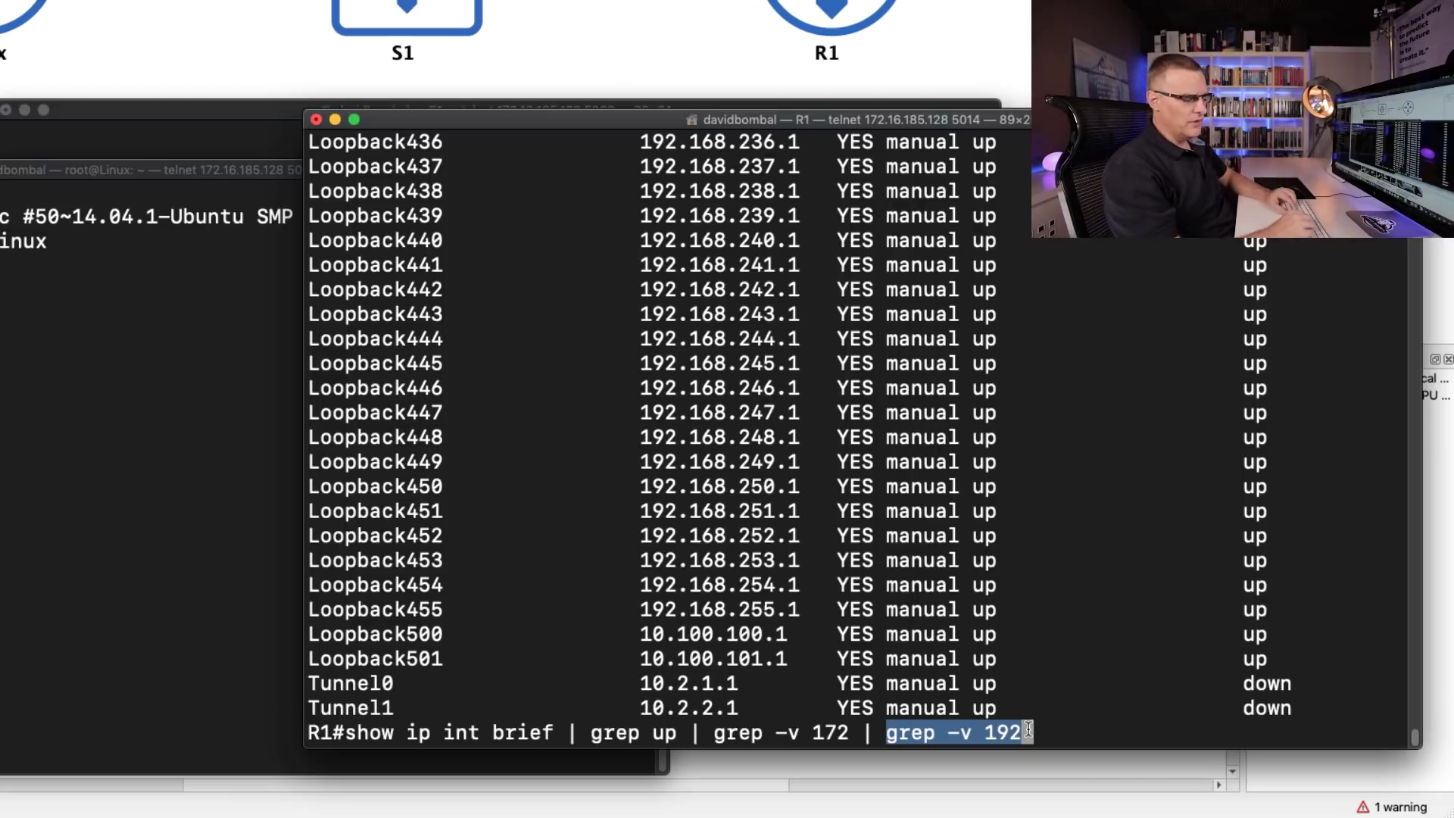
key(Return)
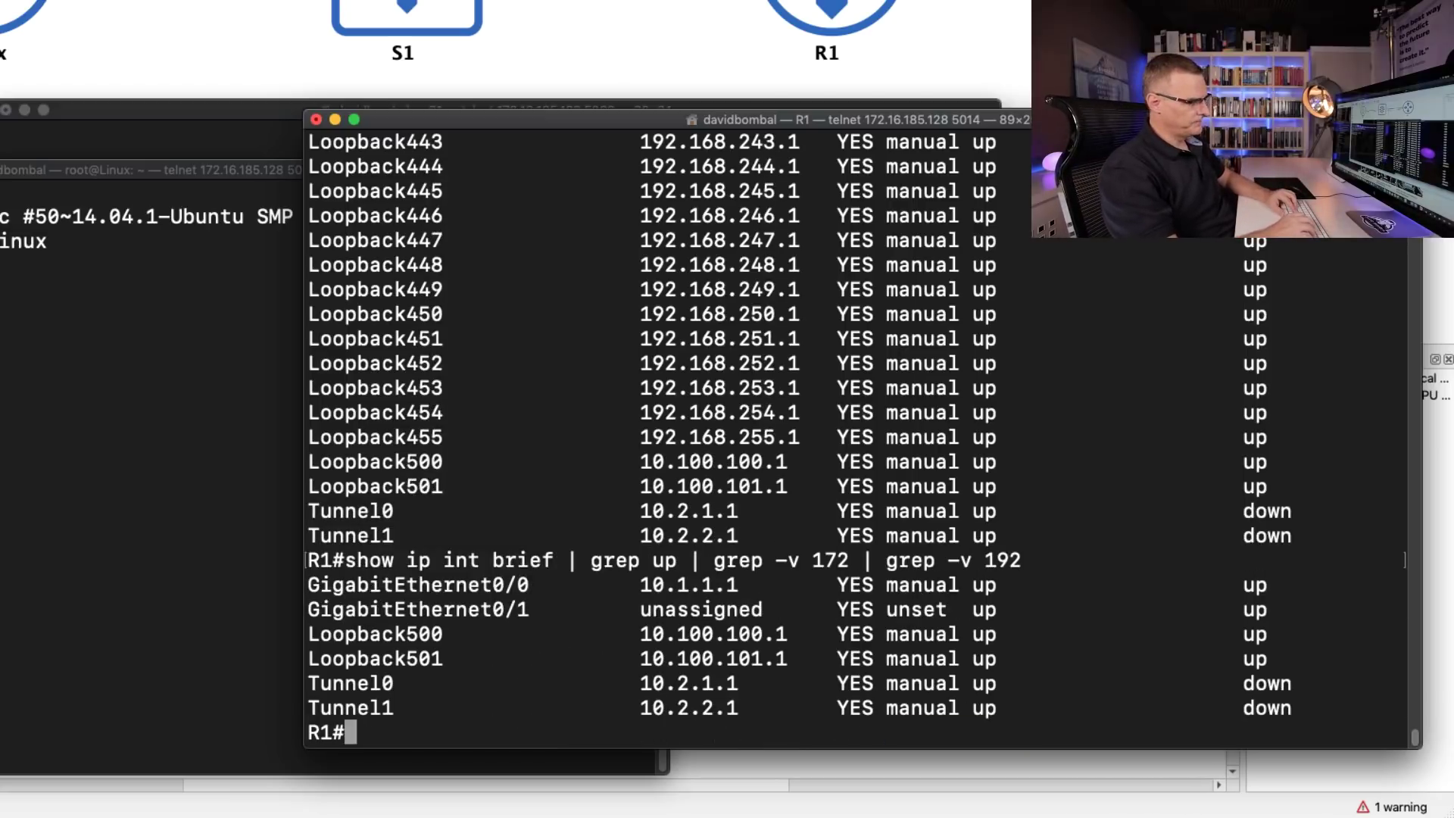
- Highlight the excluded values 172 and 192 in the command, and the GigabitEthernet, Tunnel and Loopback rows in its output
drag(476, 580, 1162, 710)
mouse_move(1134, 658)
mouse_down()
mouse_move(1160, 662)
mouse_move(1155, 643)
mouse_up()
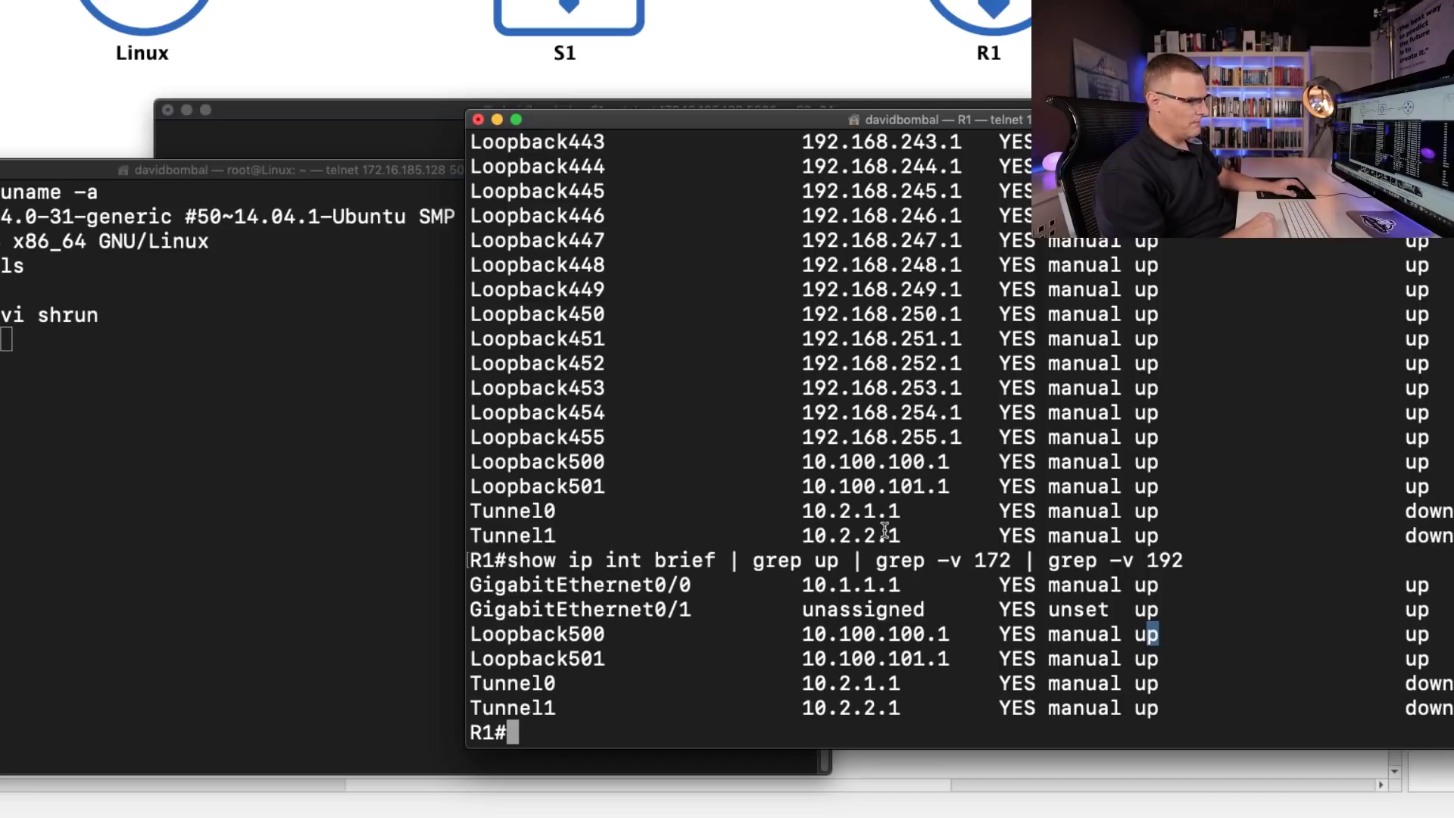
drag(972, 561, 1013, 562)
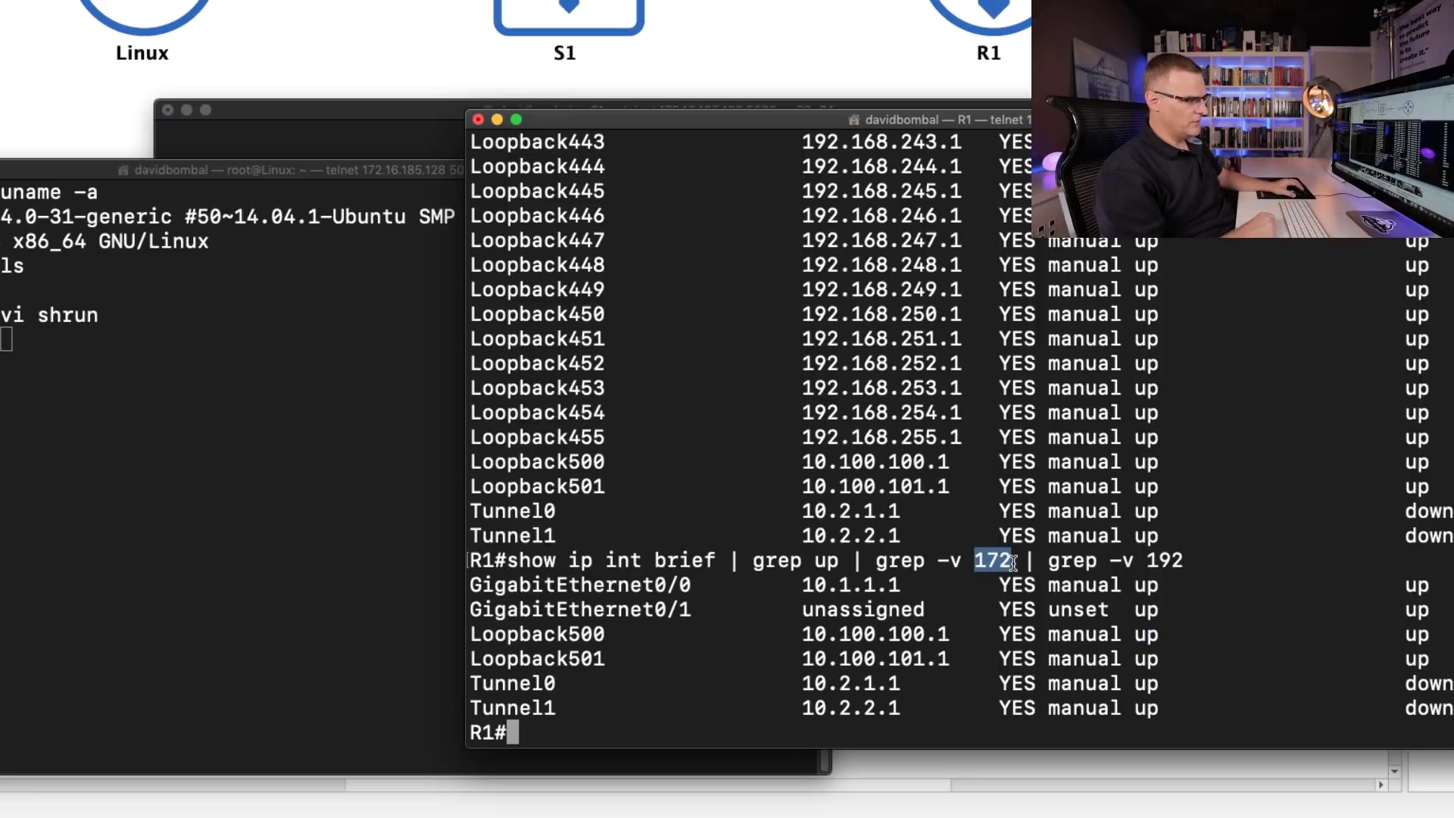
drag(1145, 561, 1186, 561)
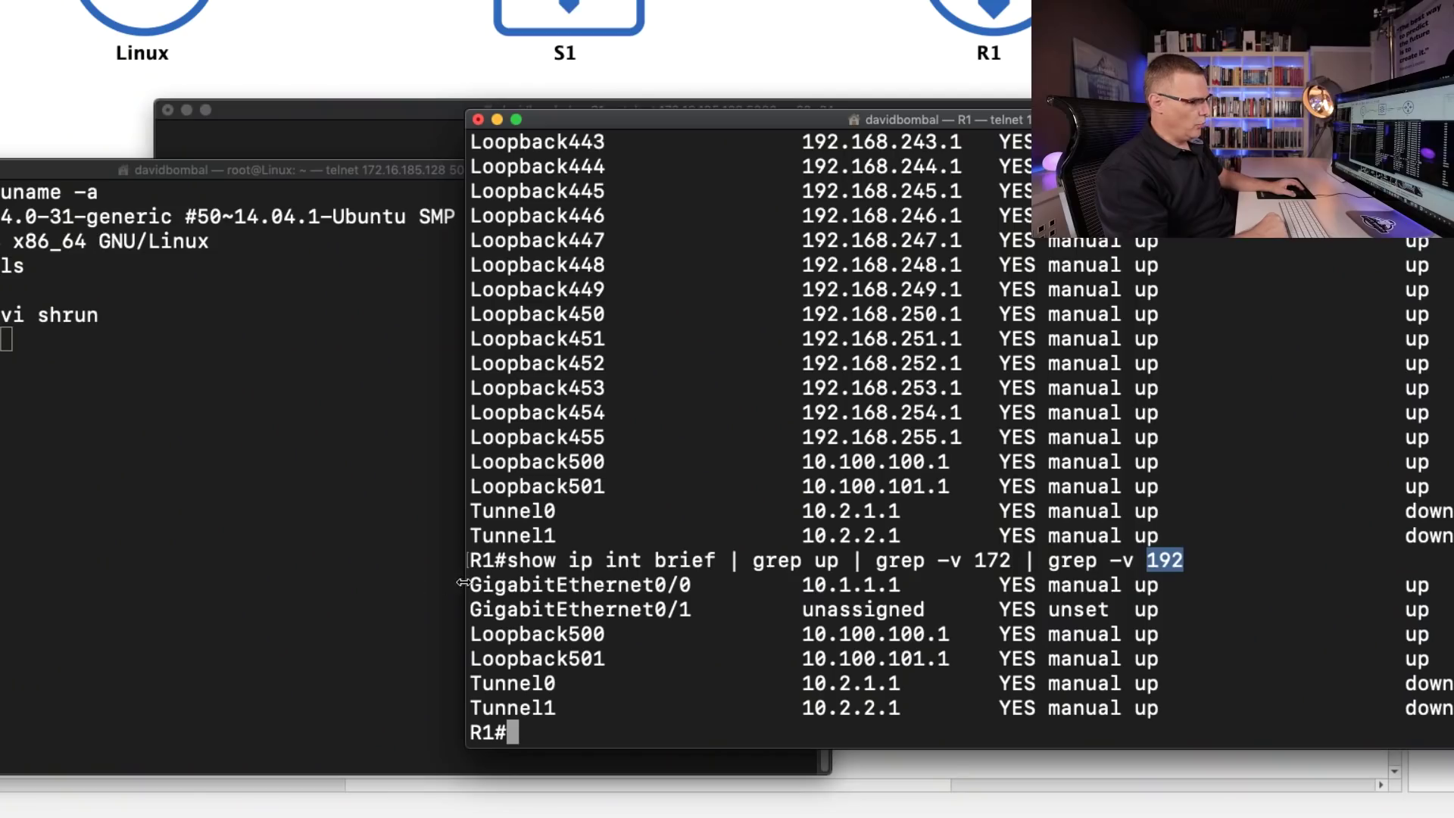
drag(476, 582, 1451, 614)
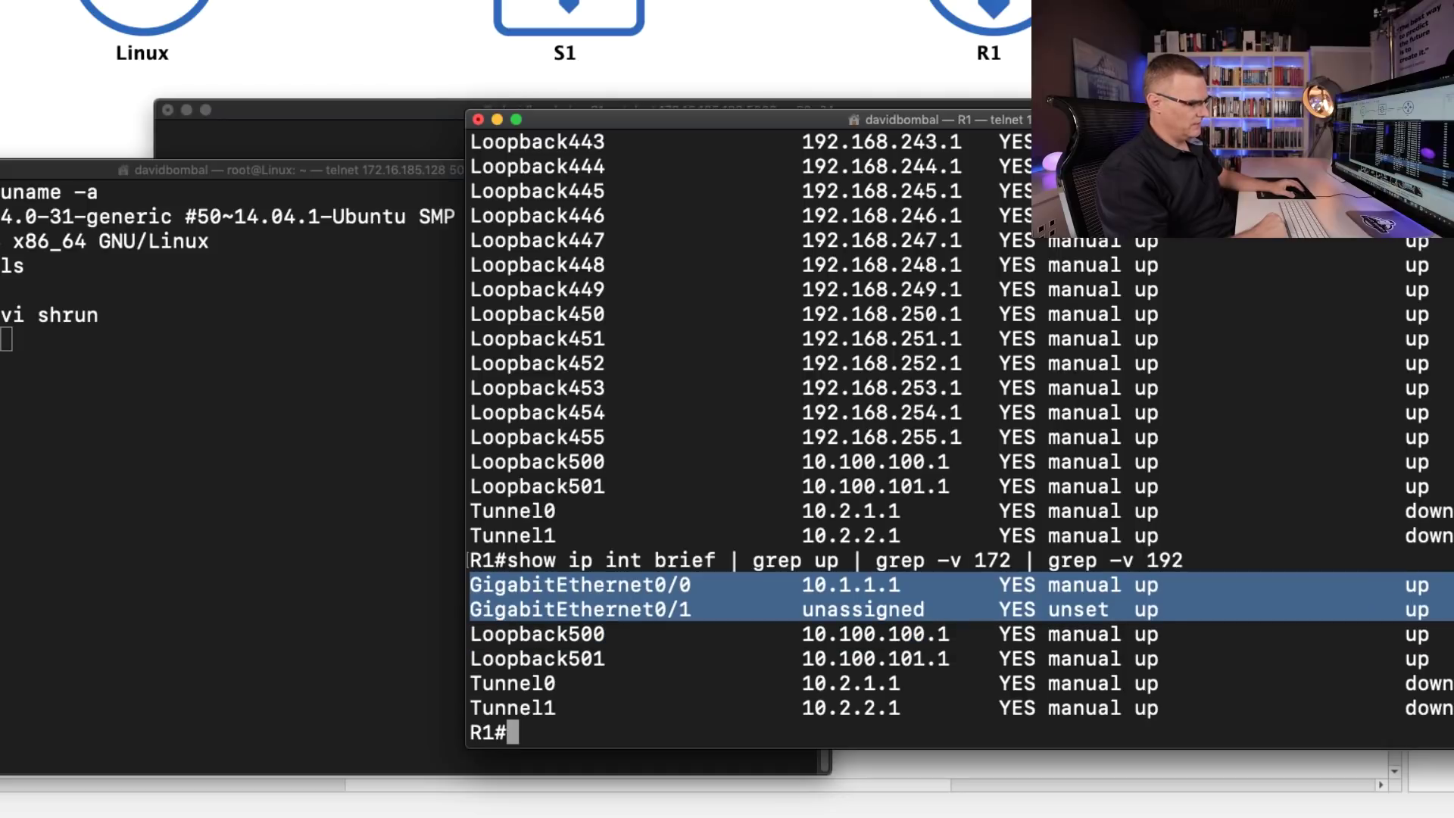
drag(482, 683, 1450, 708)
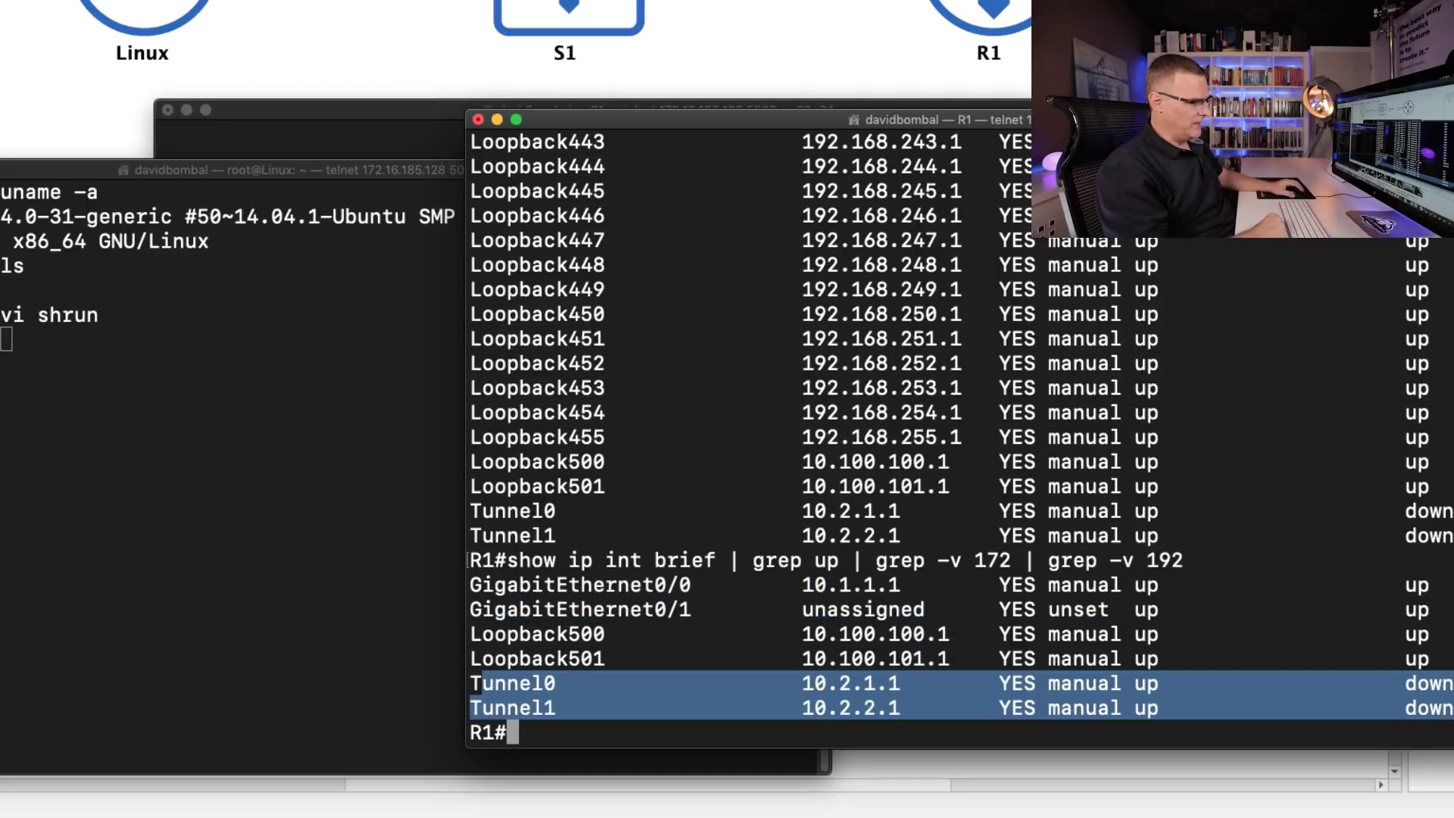
drag(471, 628, 1446, 659)
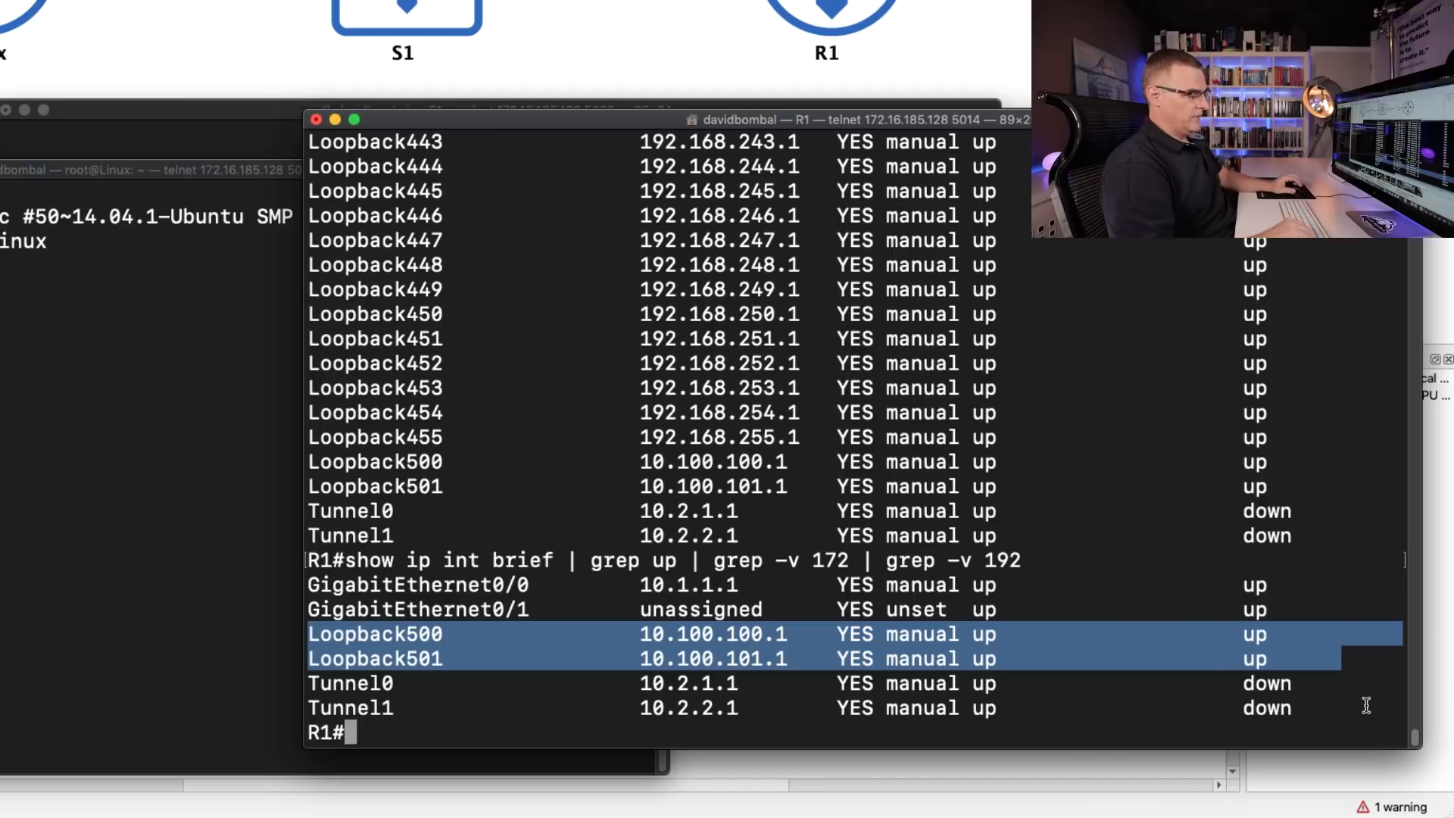
- Append "| grep -v Loop" to the previous nested grep command and run it to exclude loopback interfaces
key(Up)
text(| )
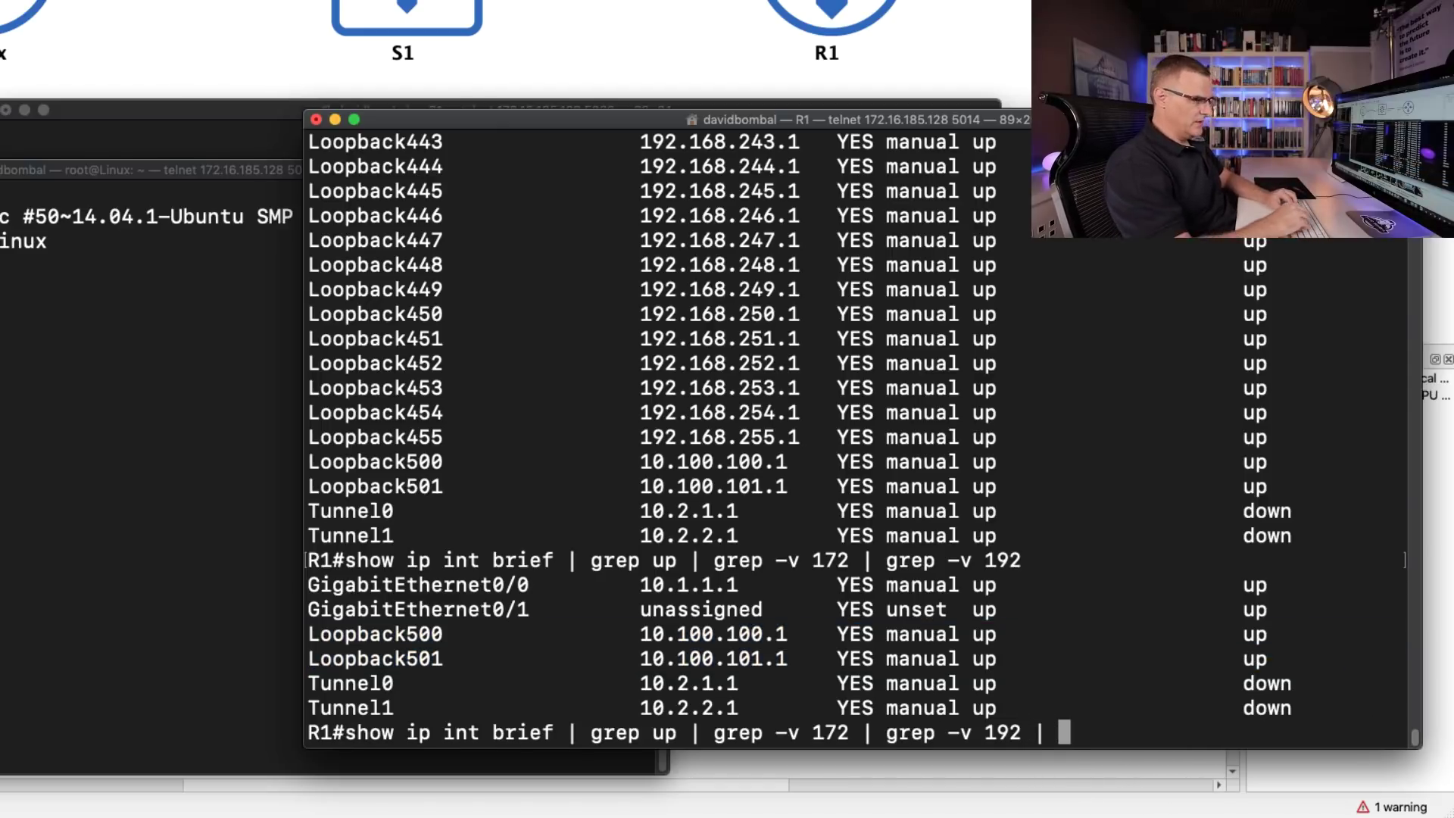
text(grep -v)
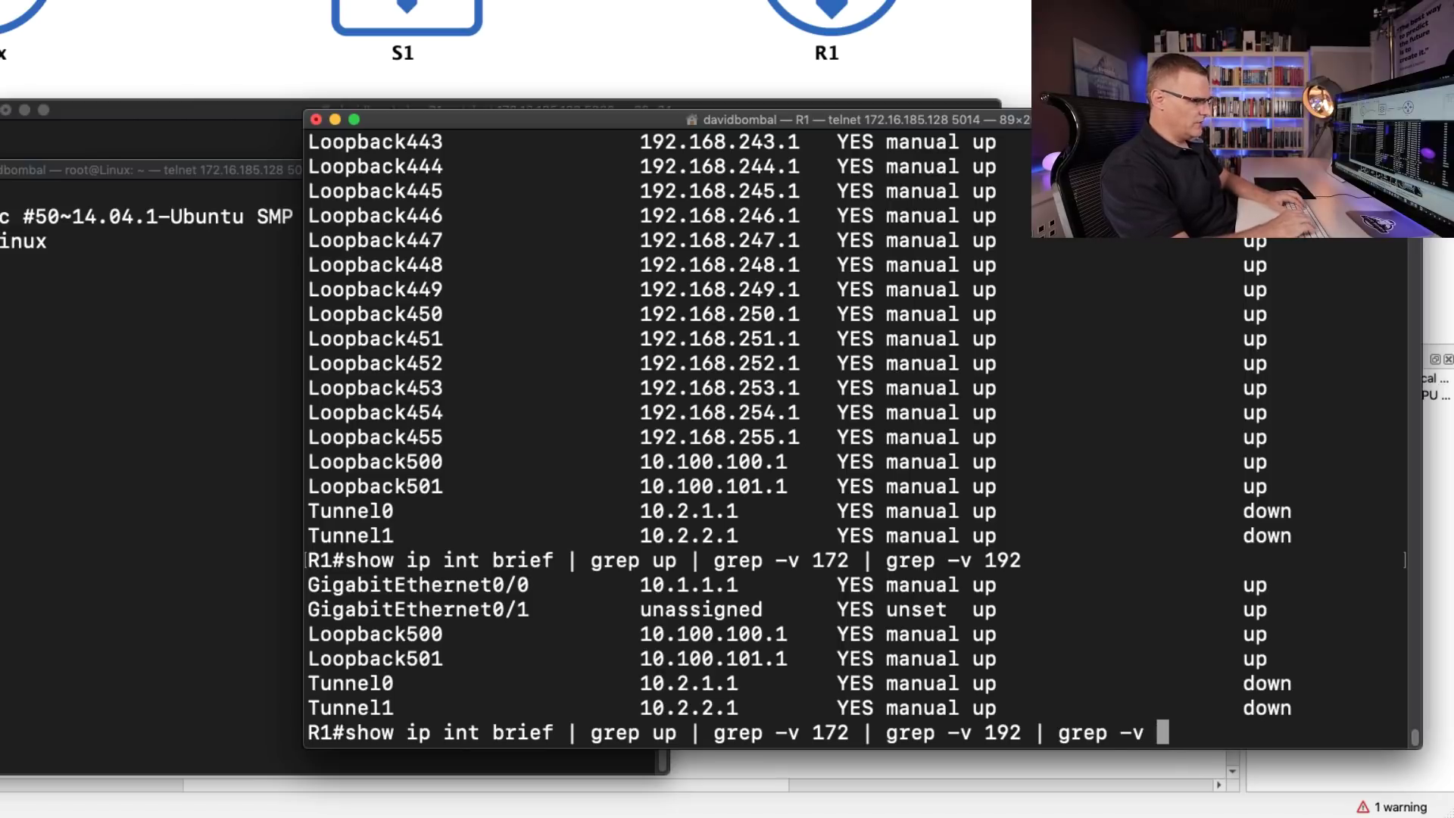
text( Loop)
key(Return)
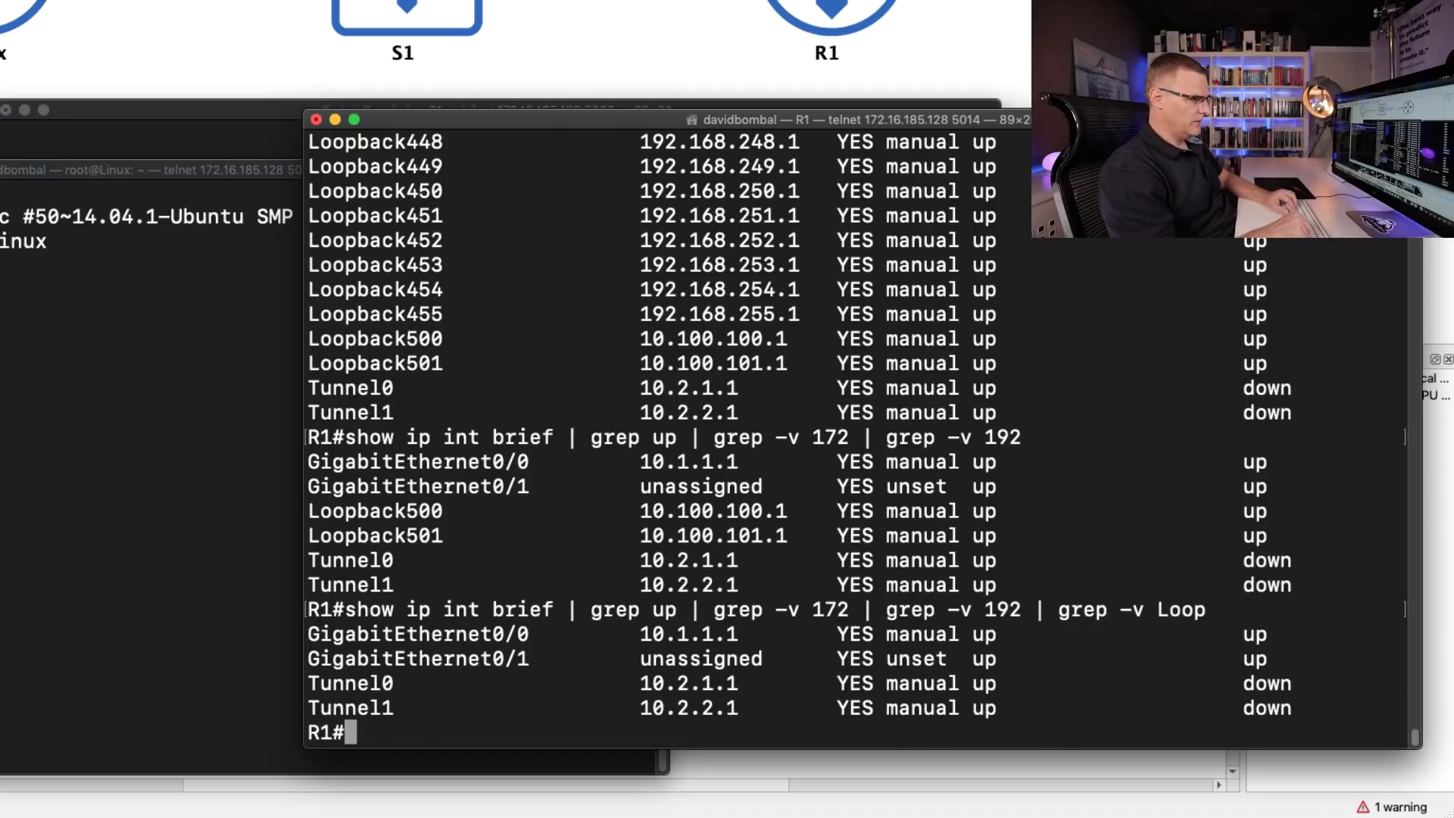
- Remove the 172 and 192 exclusions from the recalled command and run "show ip int brief | grep up | grep -v Loop"
key(Up)
key(Left)
key(Left)
key(Left)
key(Left)
key(Left)
key(Left)
key(Left)
key(Left)
key(Left)
key(Left)
key(Left)
key(Left)
key(BackSpace)
key(BackSpace)
key(BackSpace)
key(BackSpace)
key(BackSpace)
key(BackSpace)
key(BackSpace)
key(BackSpace)
key(BackSpace)
key(BackSpace)
key(BackSpace)
key(BackSpace)
key(BackSpace)
key(BackSpace)
key(BackSpace)
key(BackSpace)
key(BackSpace)
key(BackSpace)
key(BackSpace)
key(BackSpace)
key(BackSpace)
key(BackSpace)
key(BackSpace)
key(BackSpace)
key(BackSpace)
key(BackSpace)
key(BackSpace)
key(BackSpace)
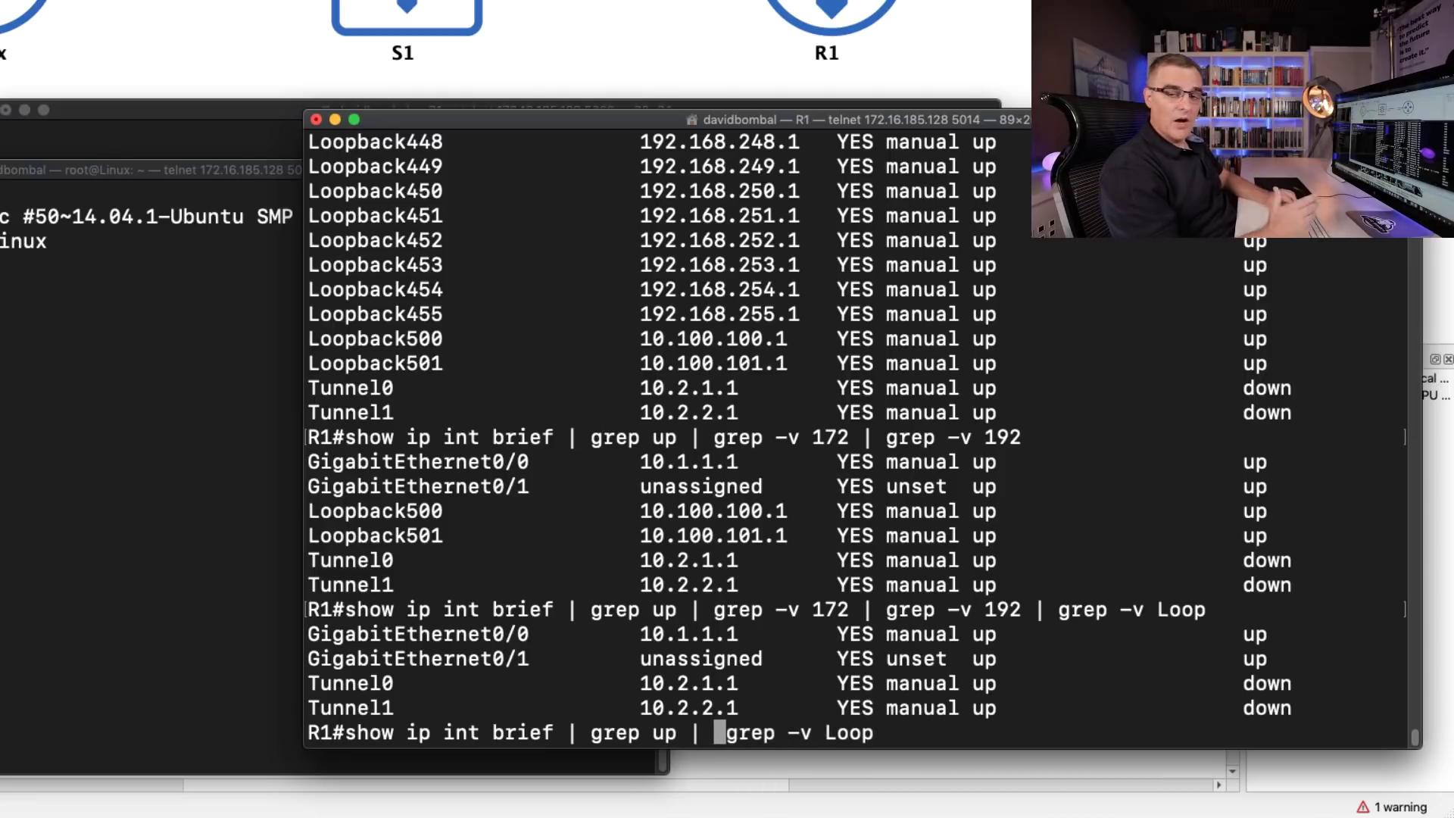
key(Return)
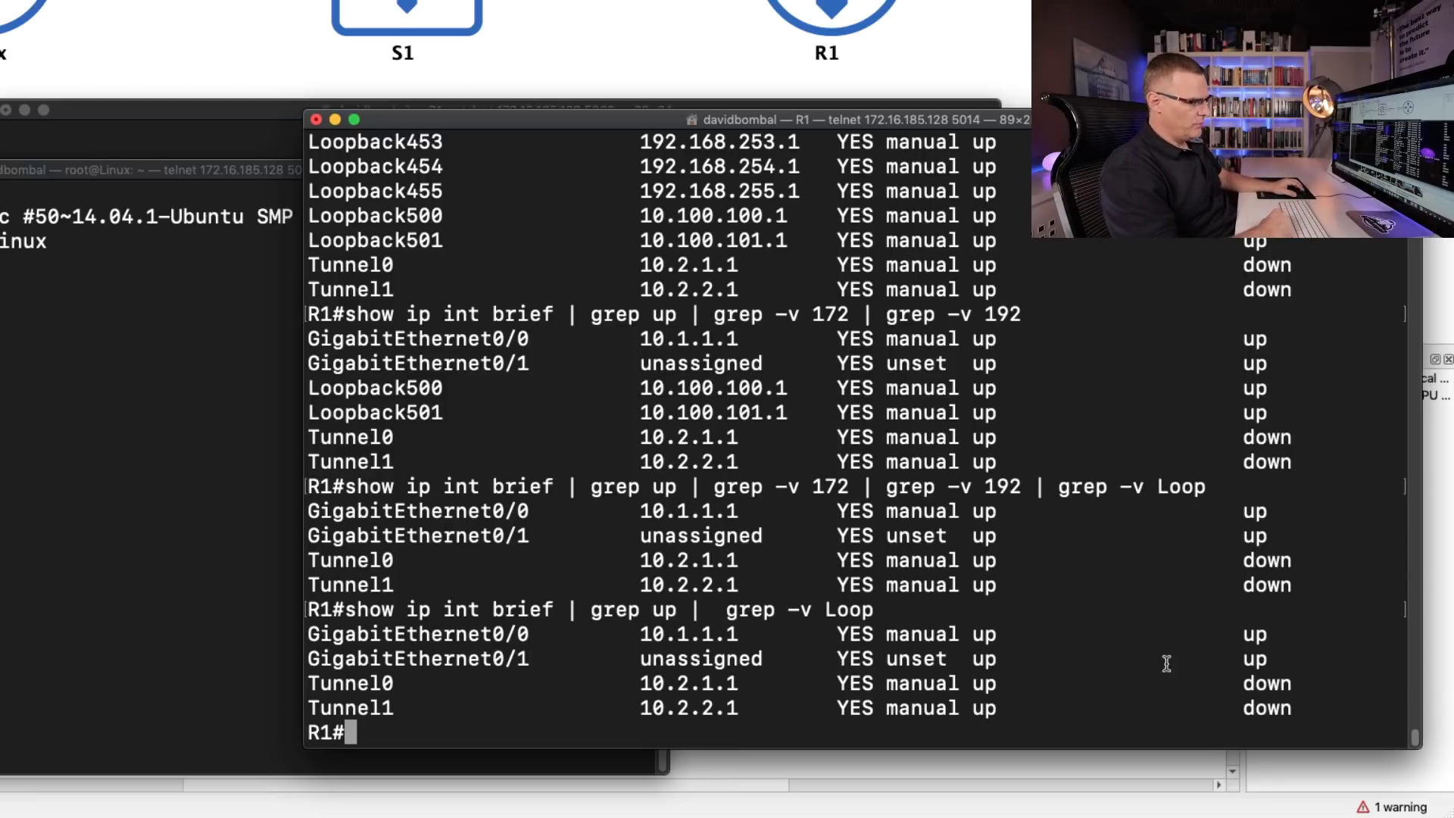
- Highlight the two grep statements in R1's last "show ip int brief" command
drag(678, 611, 543, 610)
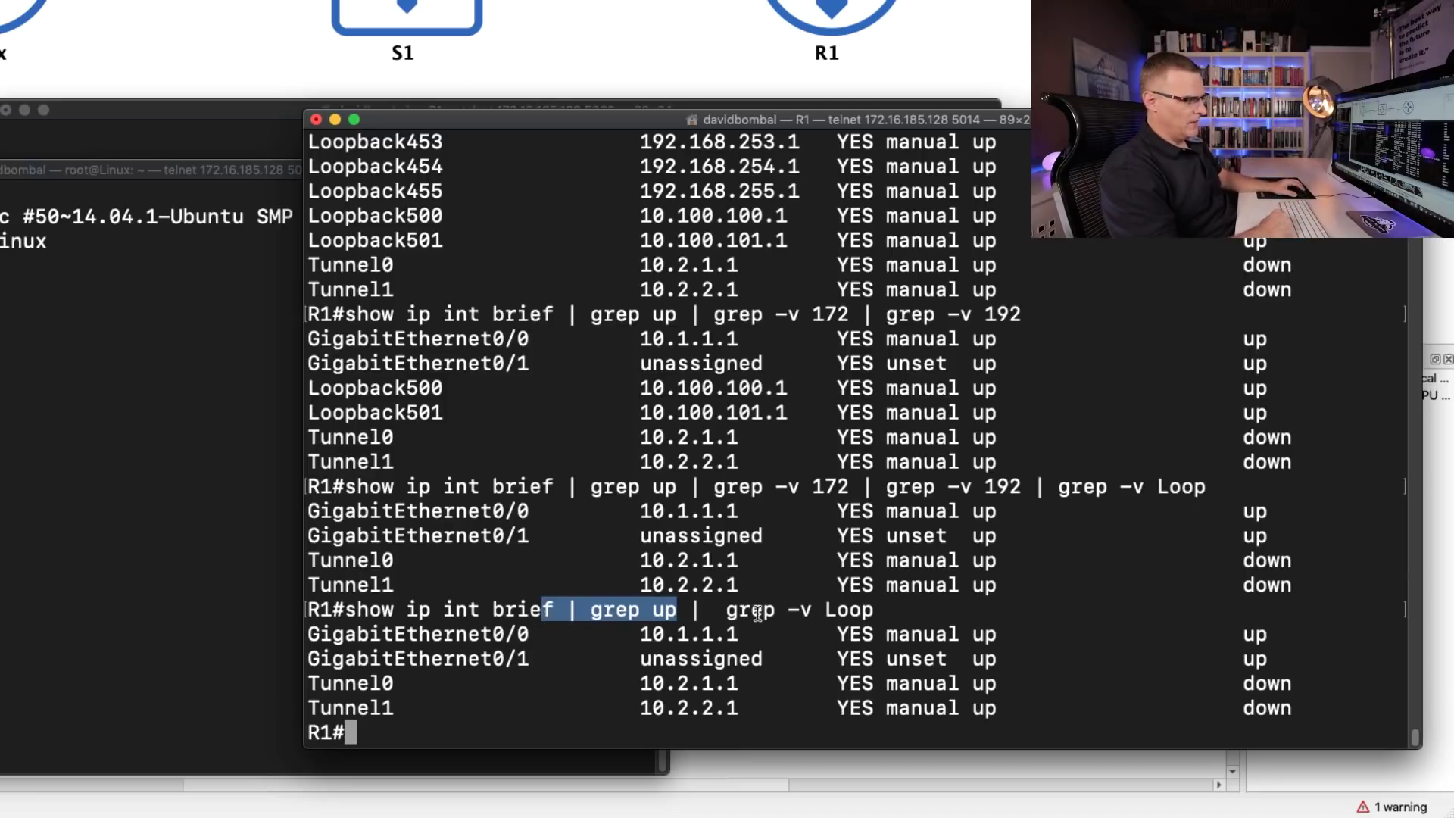
drag(708, 610, 1050, 610)
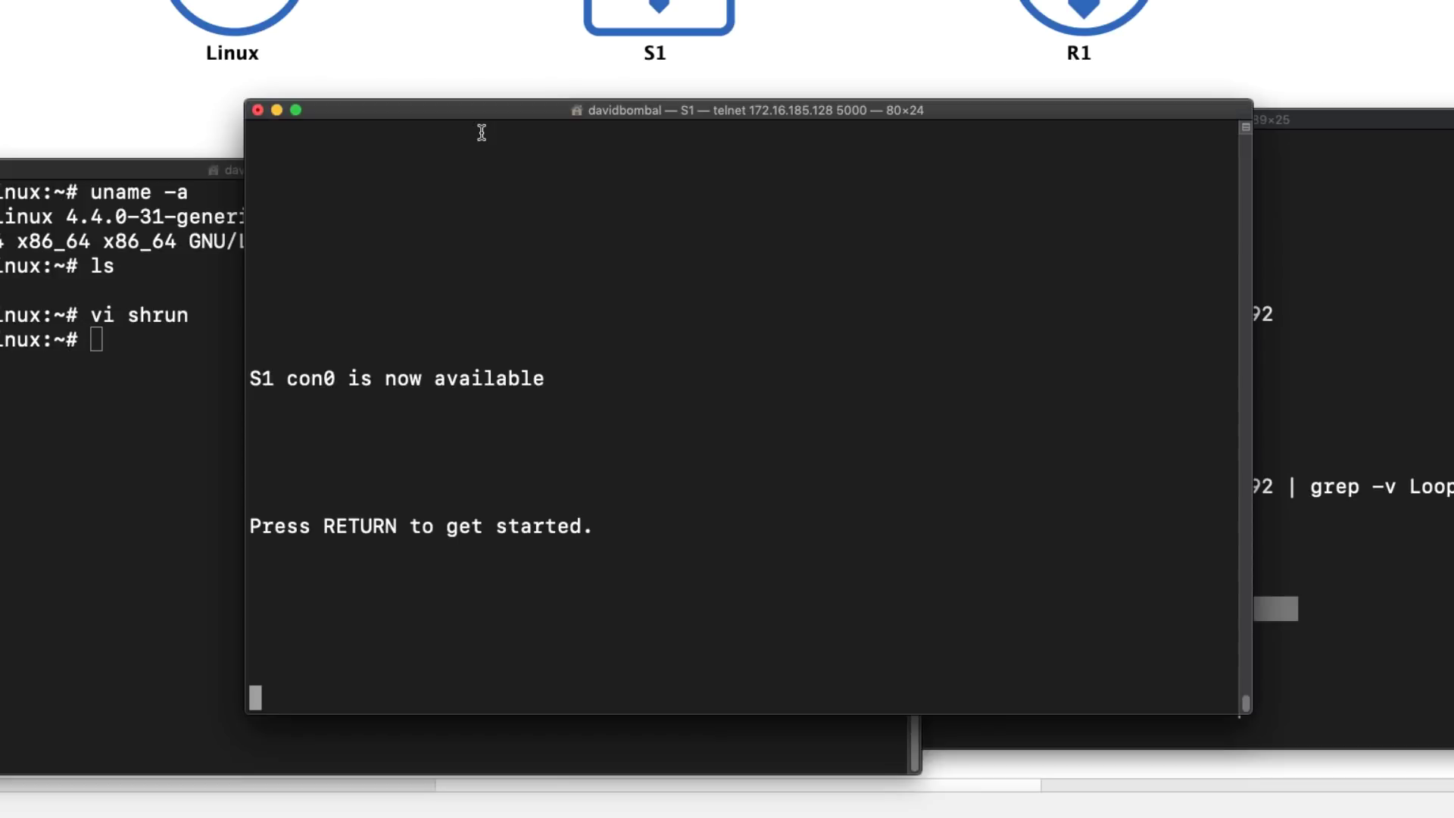
- On the S1 switch console, enter privileged mode and run "show ip int brief", paging through to the end of the output
key(Return)
text(en)
key(Return)
text(show ip int brief)
key(Return)
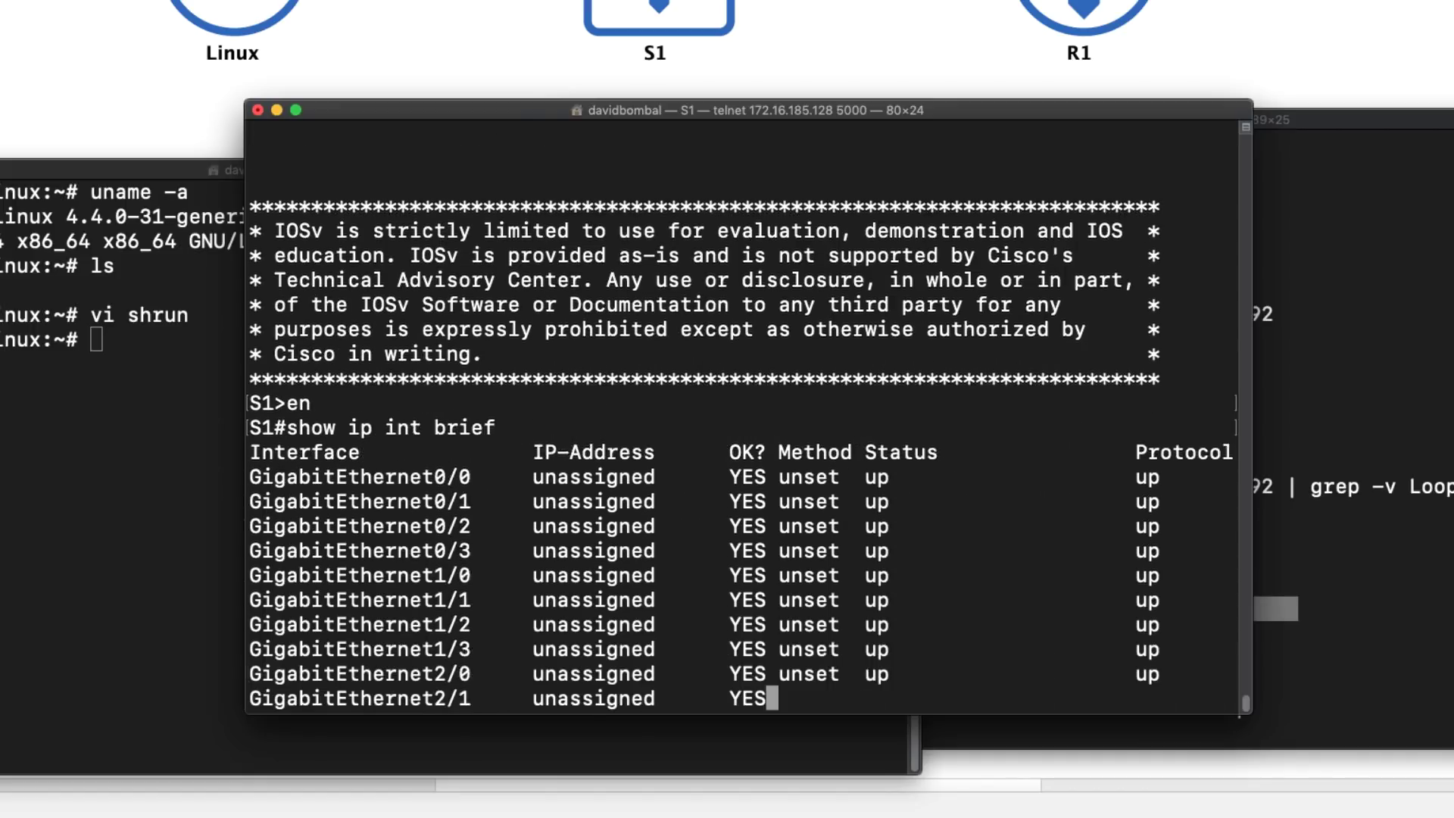
key(space)
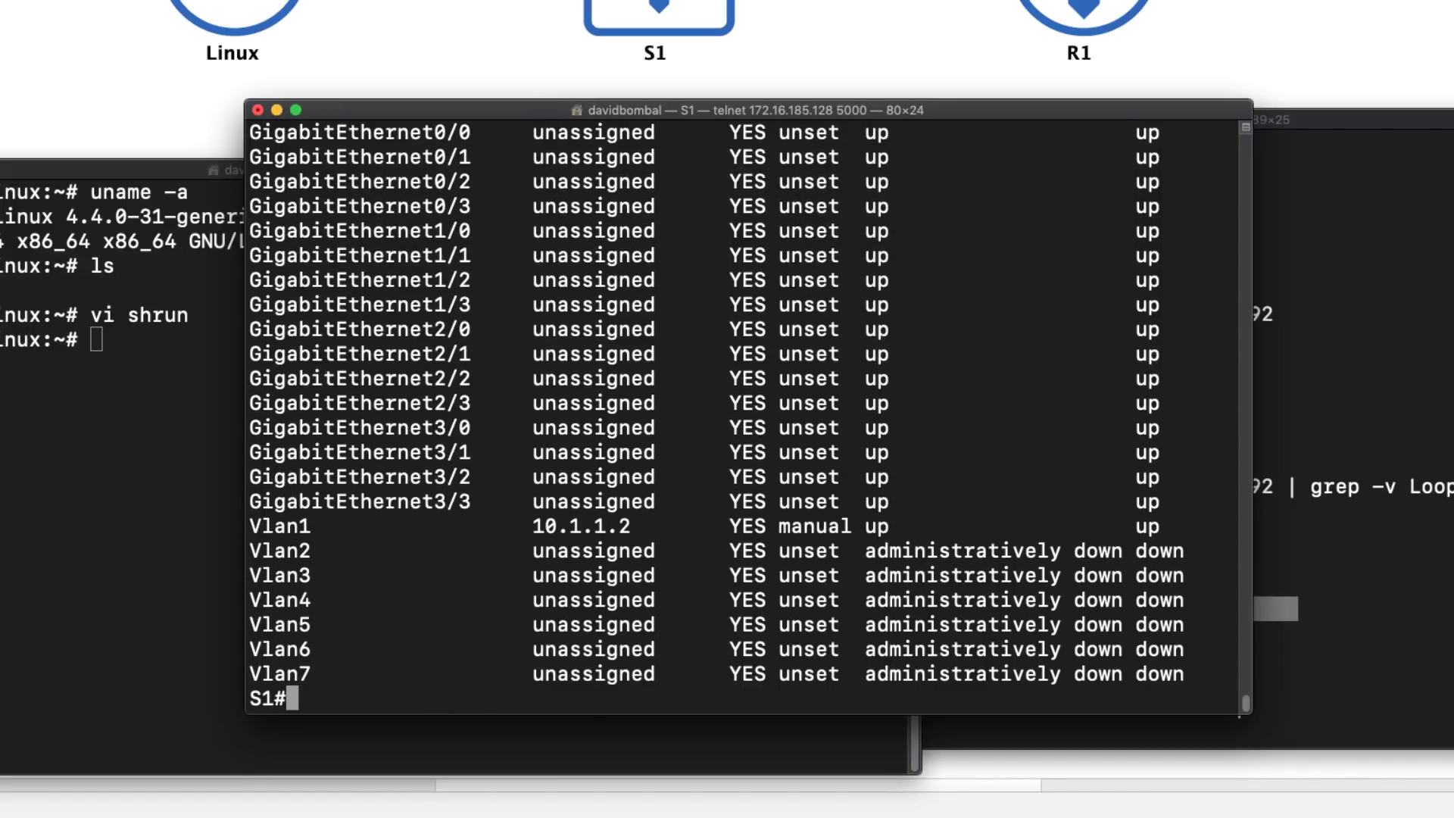
- Highlight the GigabitEthernet0/0 through Vlan1 rows and the Vlan2 through Vlan7 rows in S1's interface listing
scroll(350, 178, up, 2)
drag(291, 182, 1205, 570)
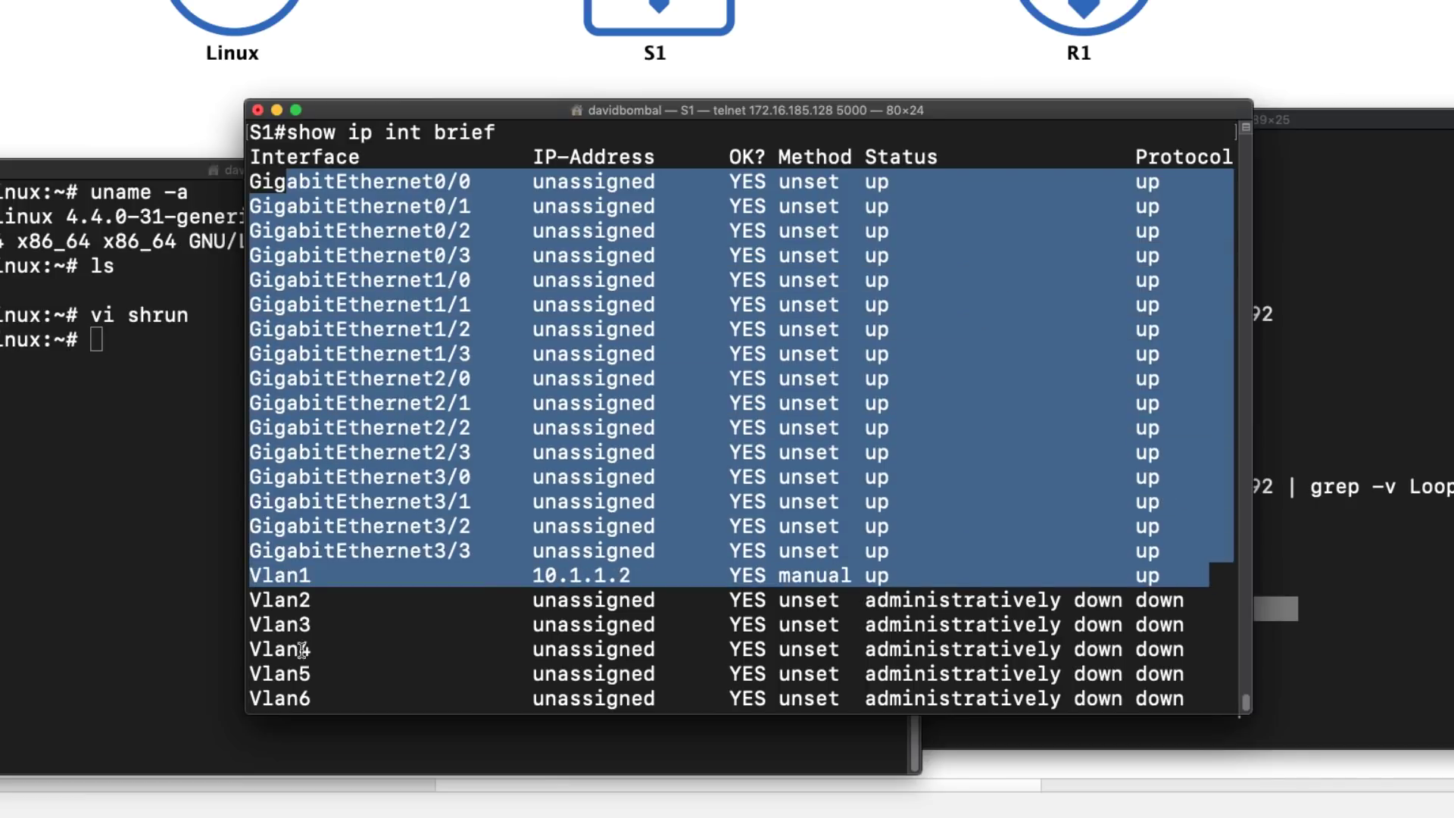
scroll(302, 650, down, 2)
drag(274, 551, 1195, 673)
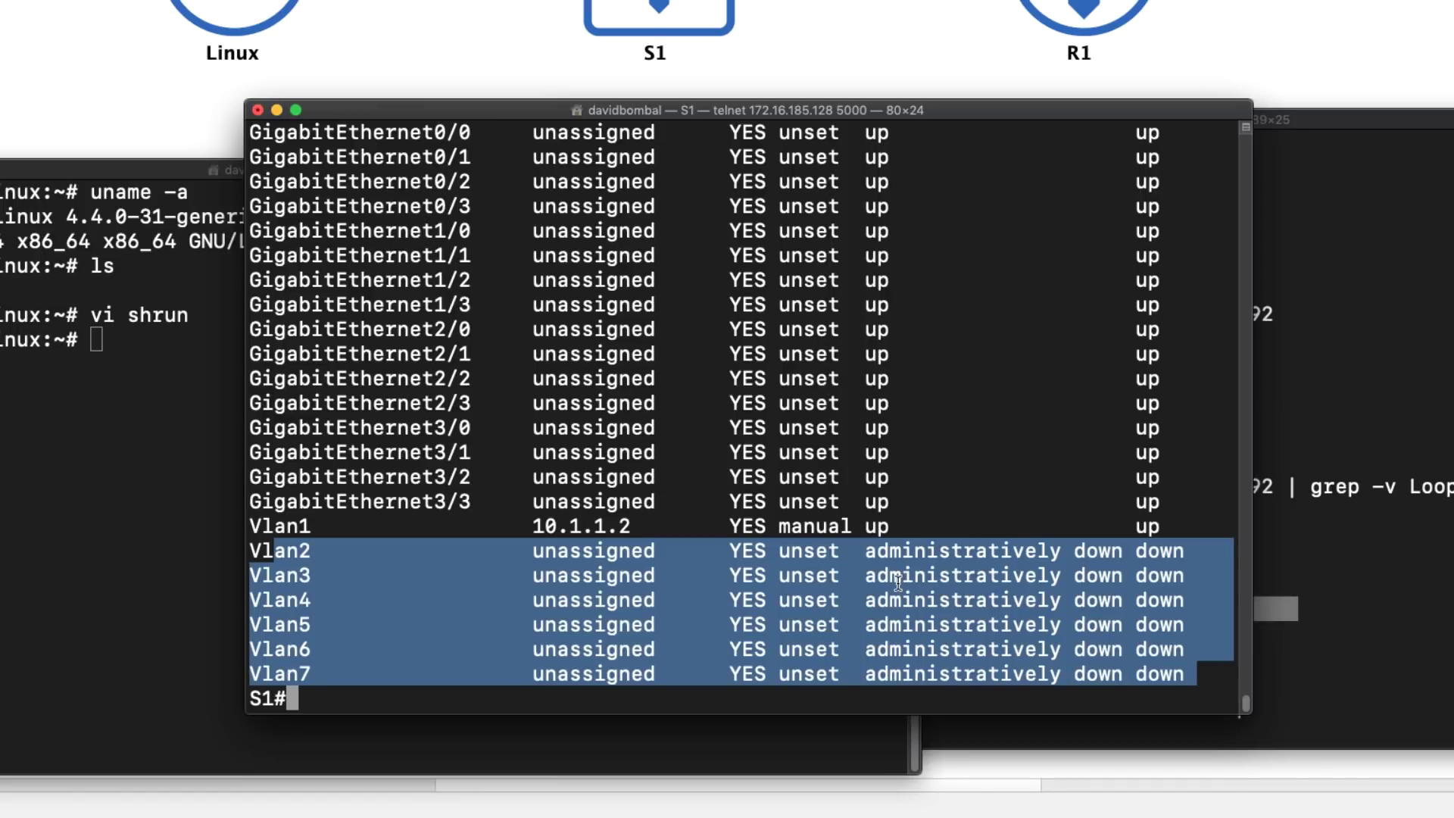
click(859, 611)
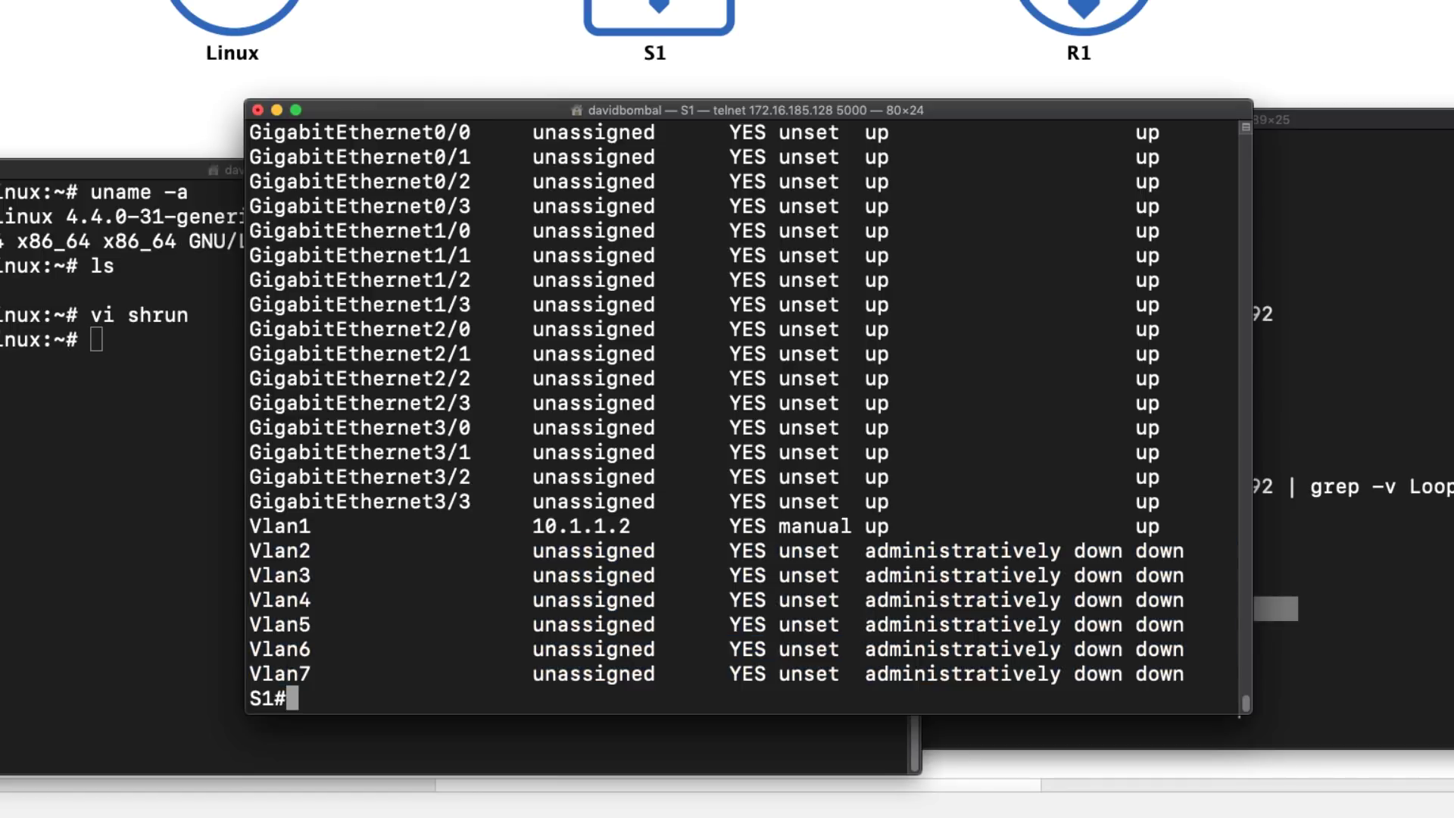
- Extend the recalled command on S1 and run "show ip int brief | grep up | grep -v un"
key(Up)
text(| grep up | grep -v un)
key(Return)
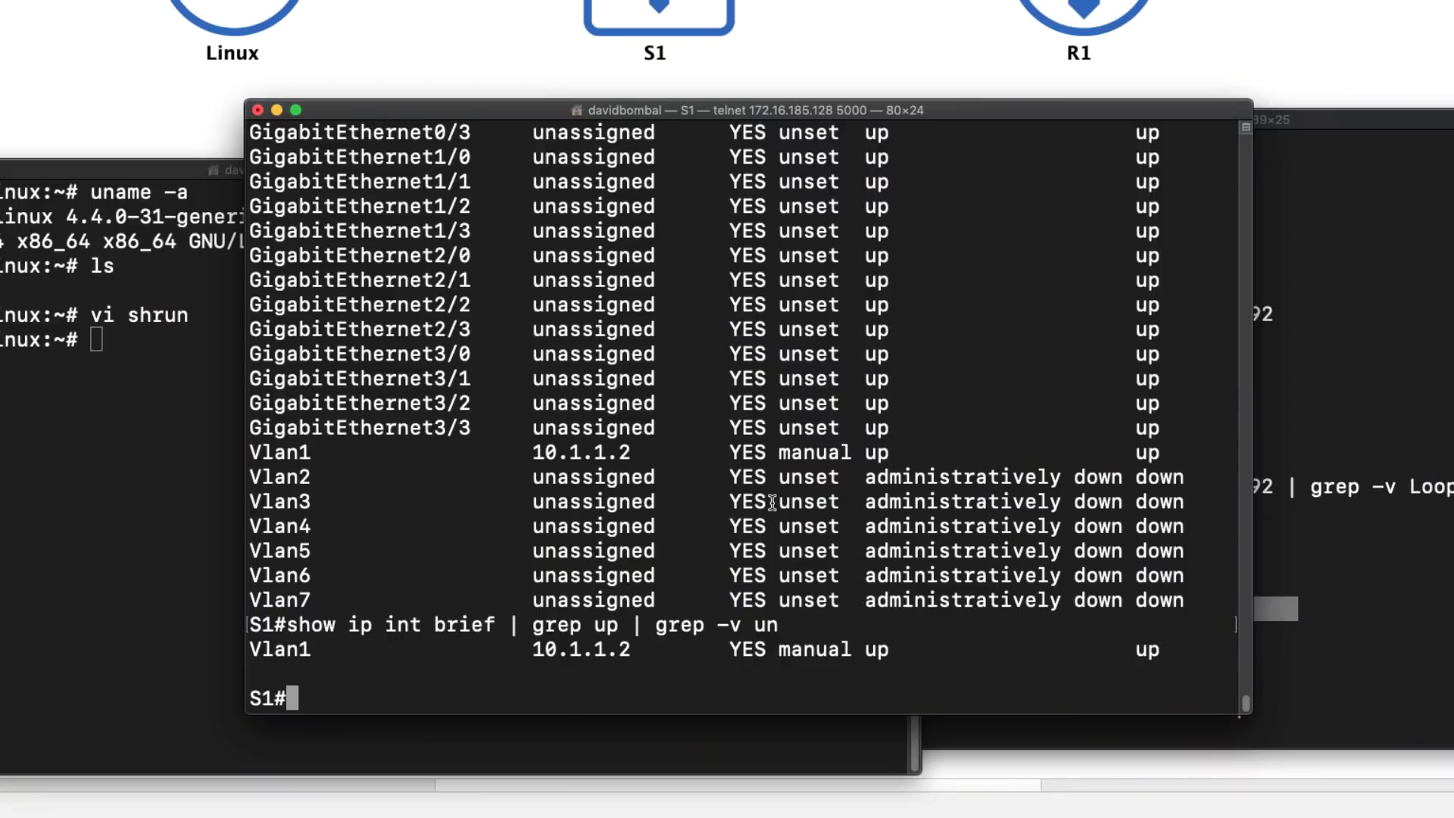
- Filter S1's running configuration with "sh run | grep 1.1" and highlight a separator dot in the matched neighbor address
key(Return)
text(sh run)
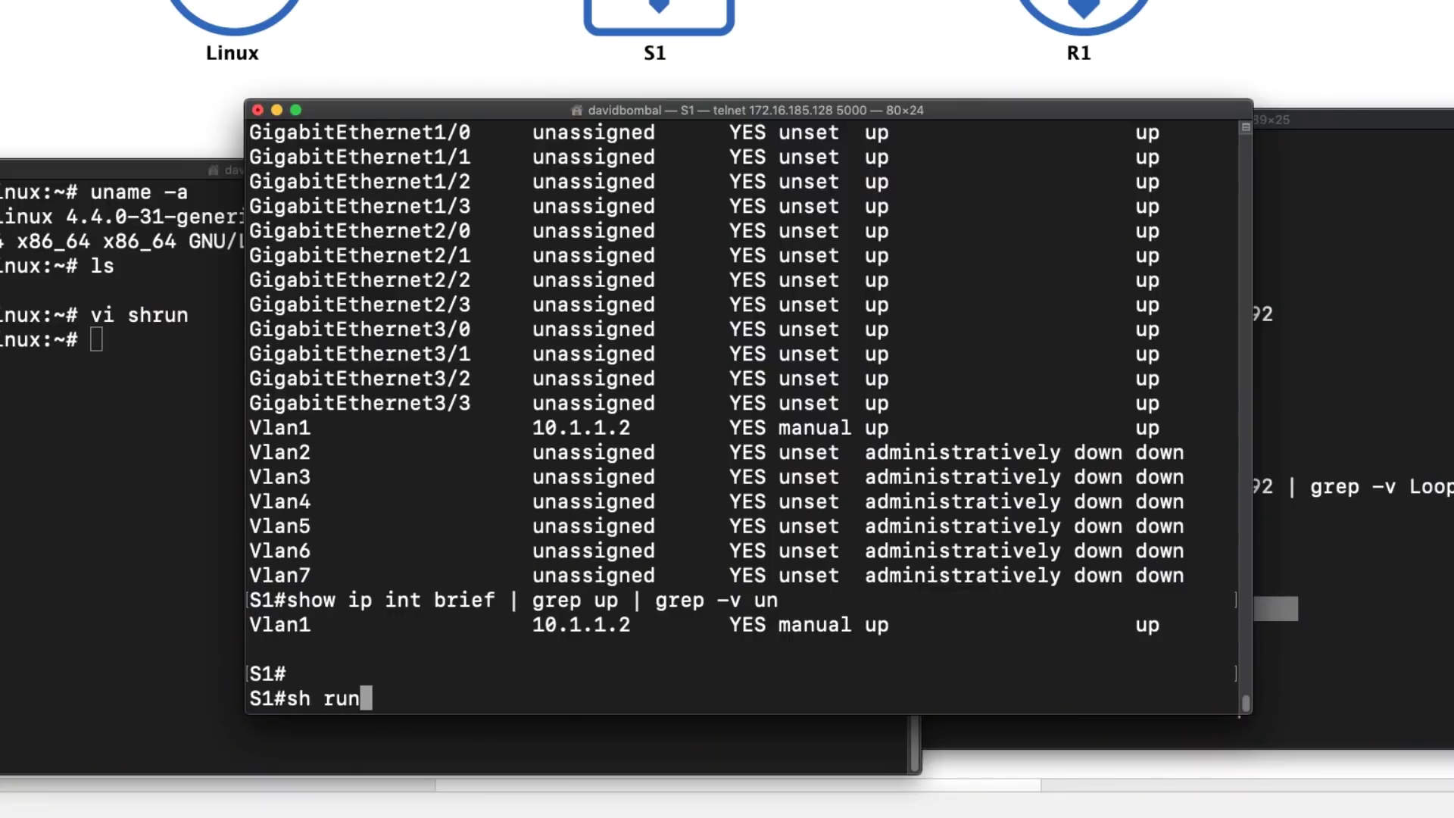
text( | r)
text(rep 1.1)
key(Return)
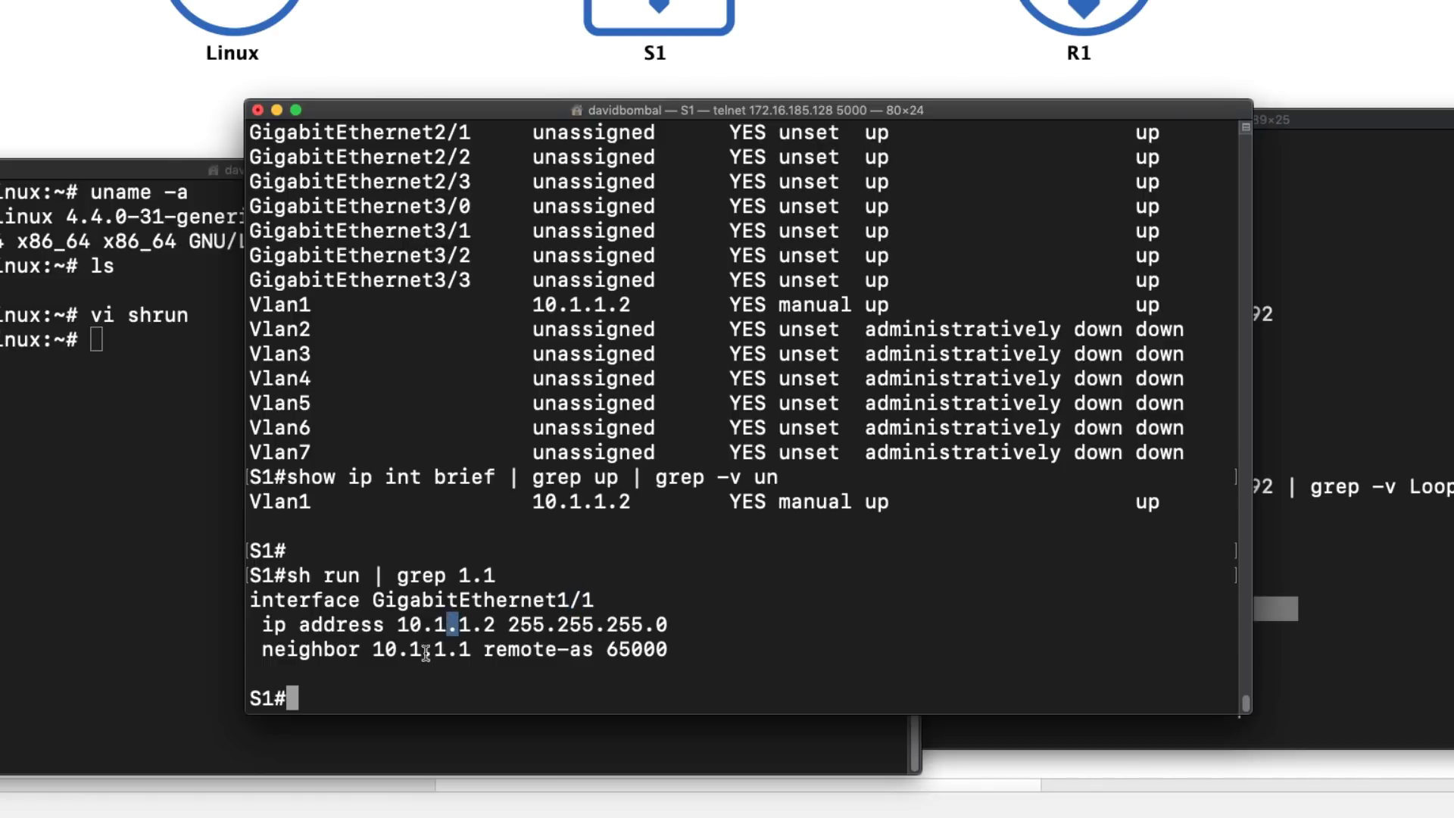
drag(447, 649, 460, 649)
- Add a second grep to the recalled command and run "sh run | grep 1.1 | grep 10"
key(Up)
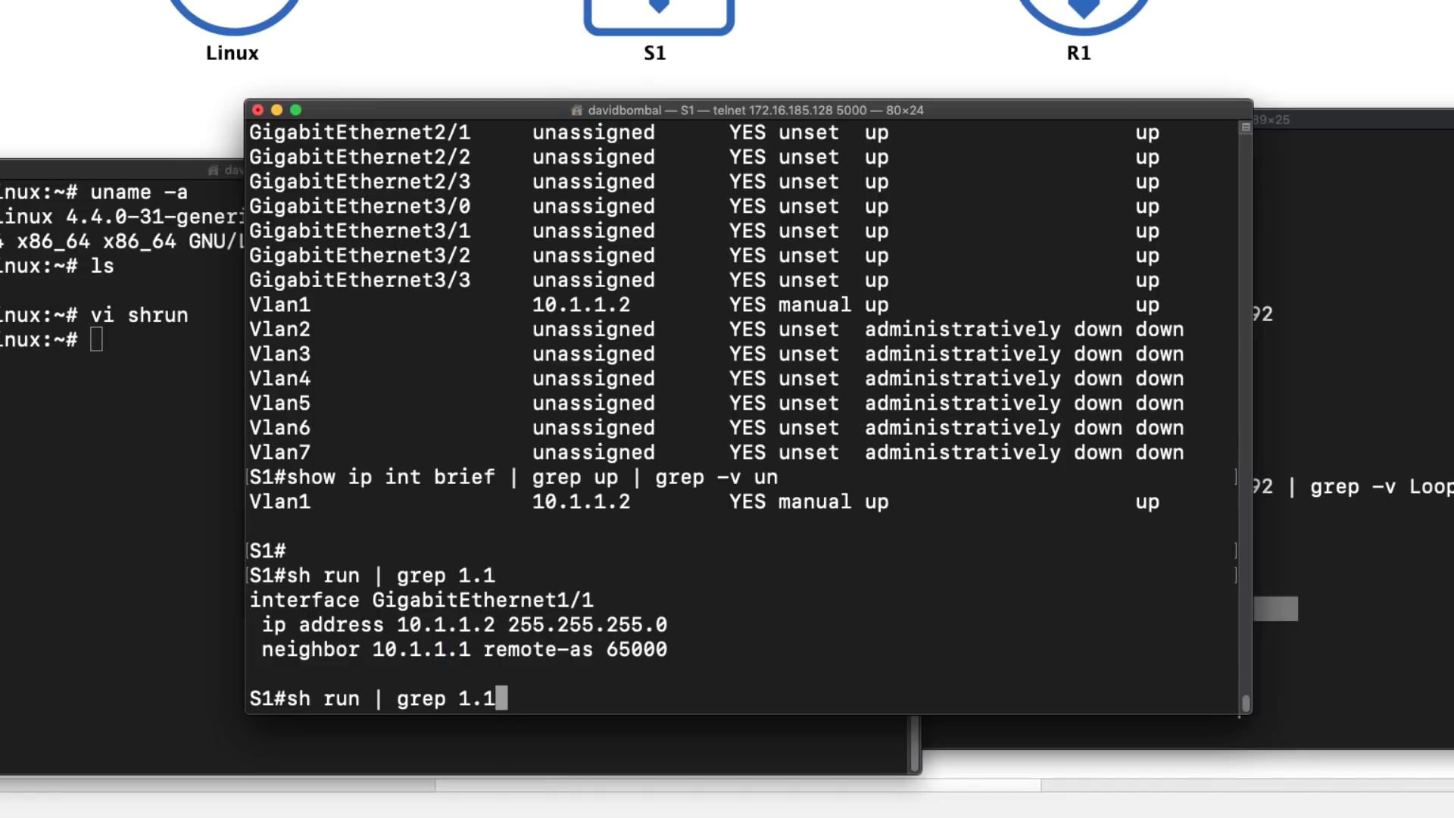
text(| grep 1)
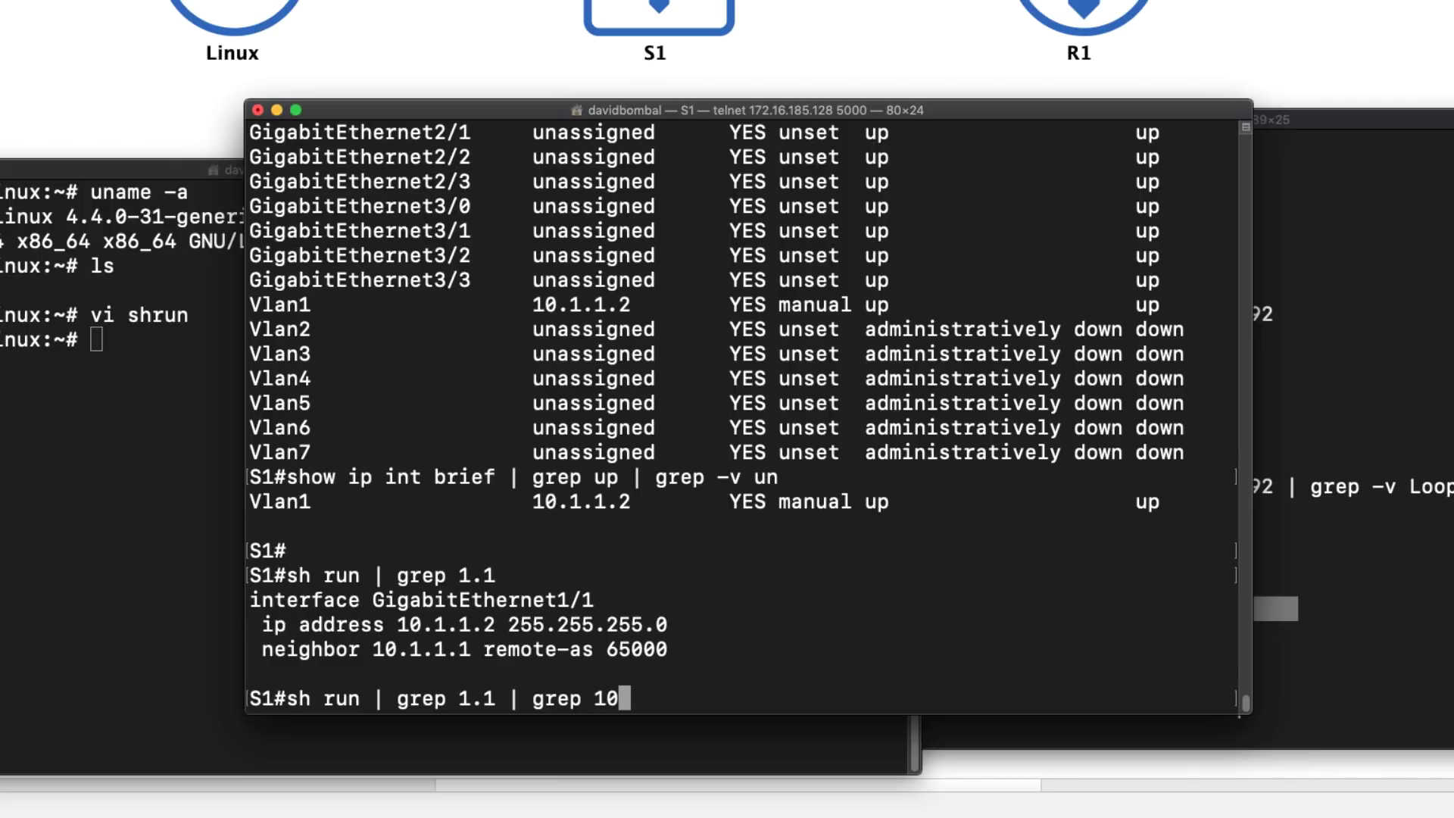
text(0)
key(Return)
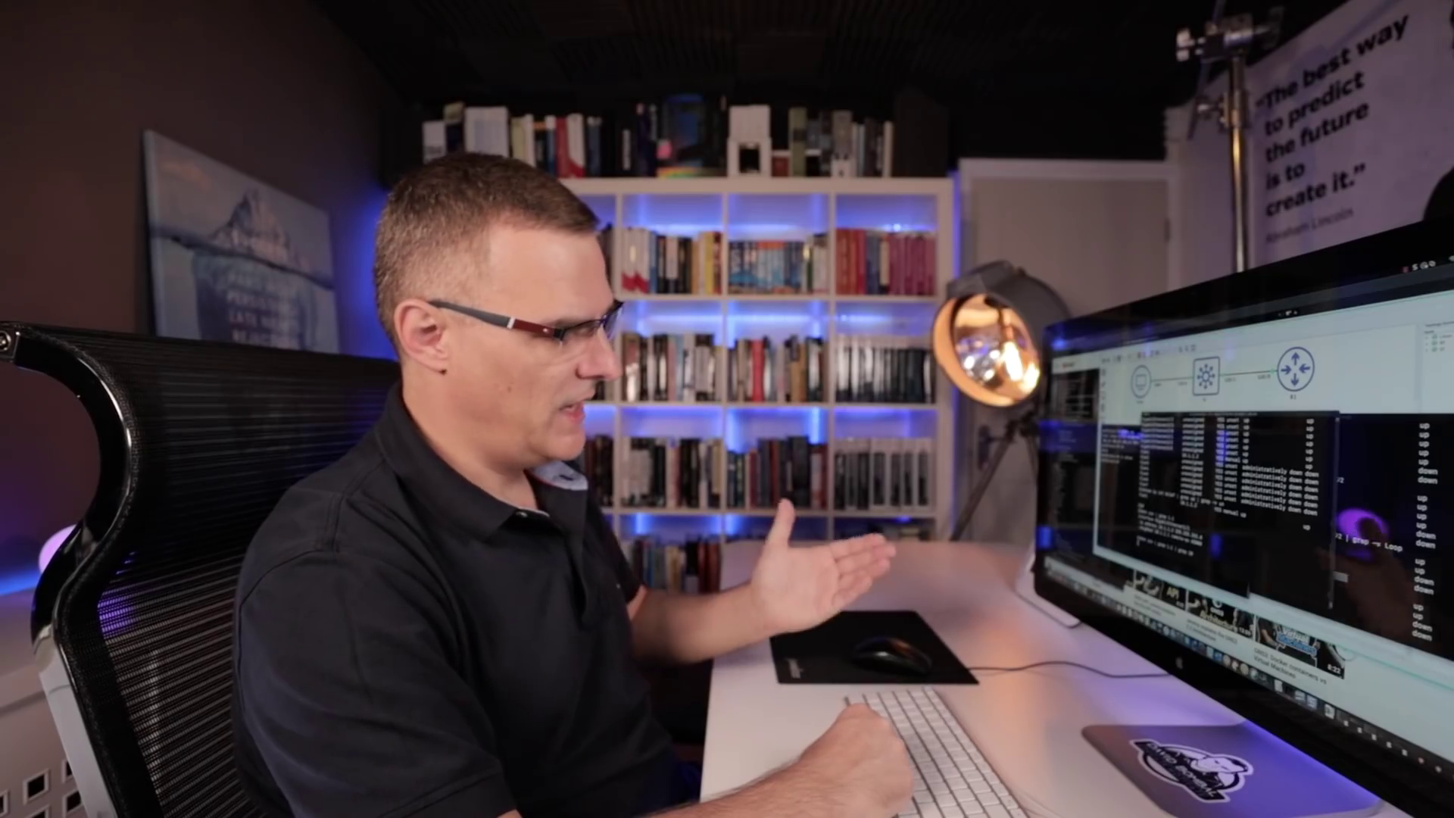
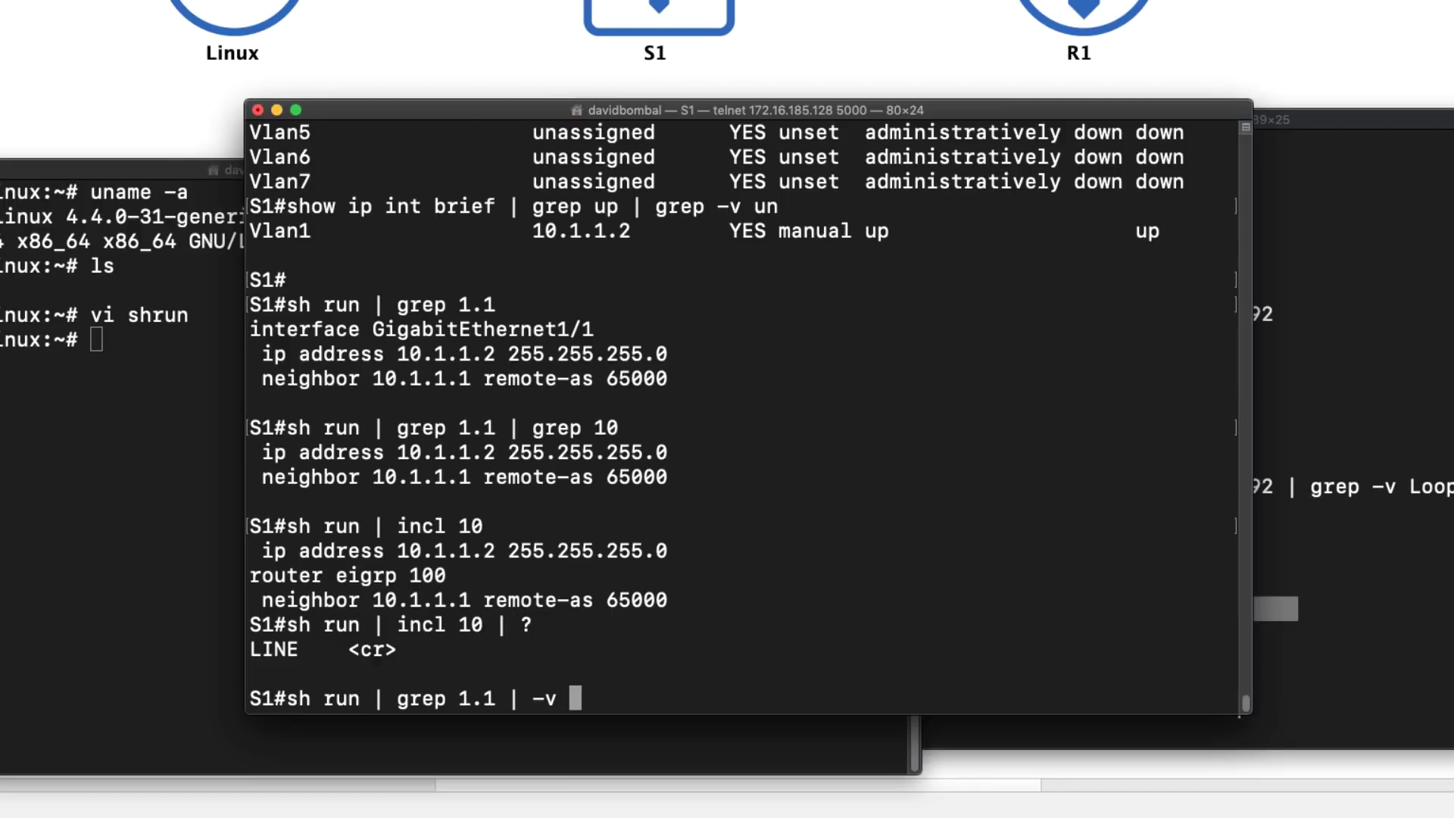
- Try "sh run | grep 1.1 | -v Gig", then add the missing grep and run "sh run | grep 1.1 | grep -v Gig"
text(Gig)
key(Return)
key(Up)
key(Left)
key(Left)
key(Left)
key(Left)
key(Left)
key(Left)
text(grep)
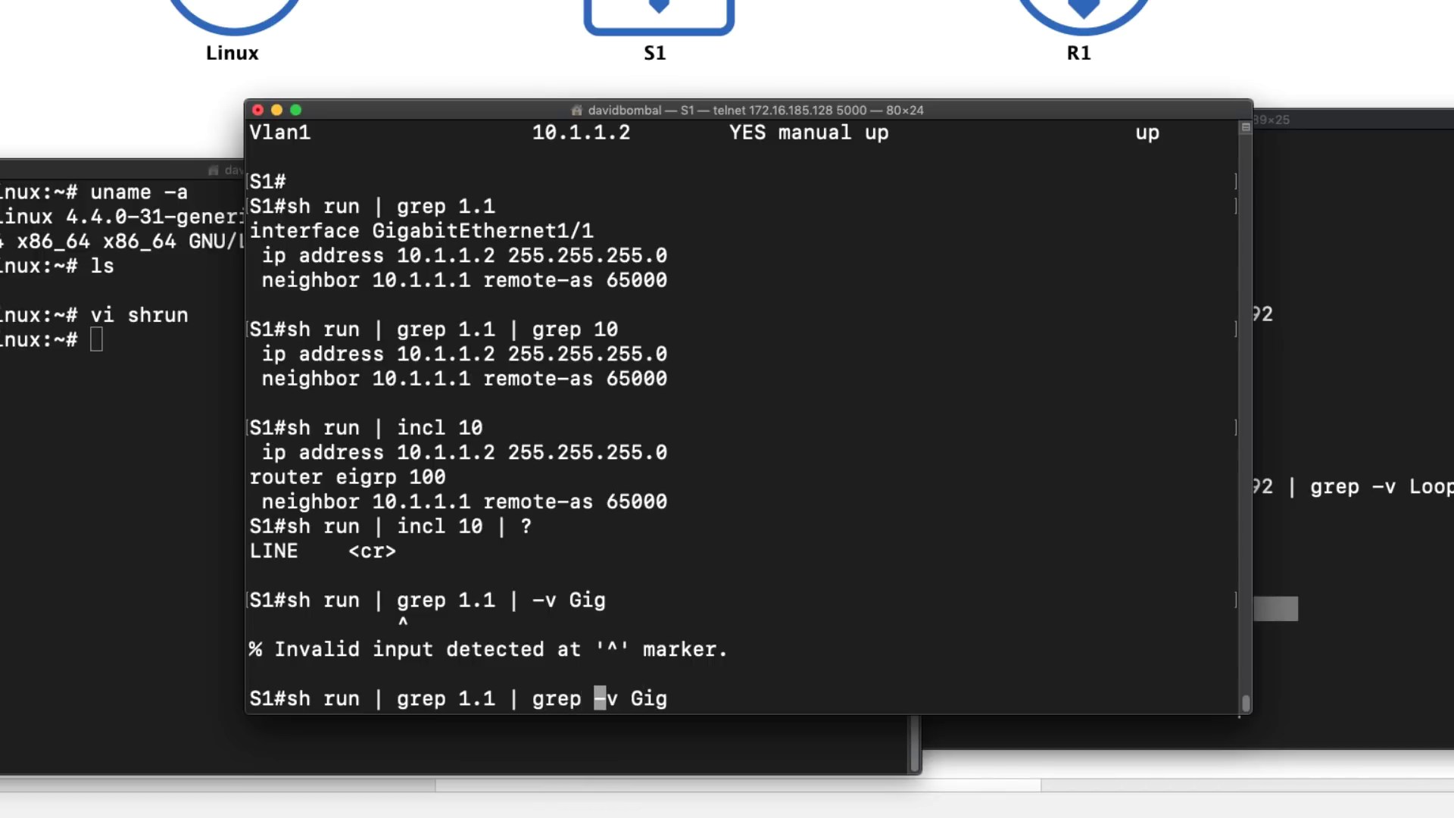
key(Return)
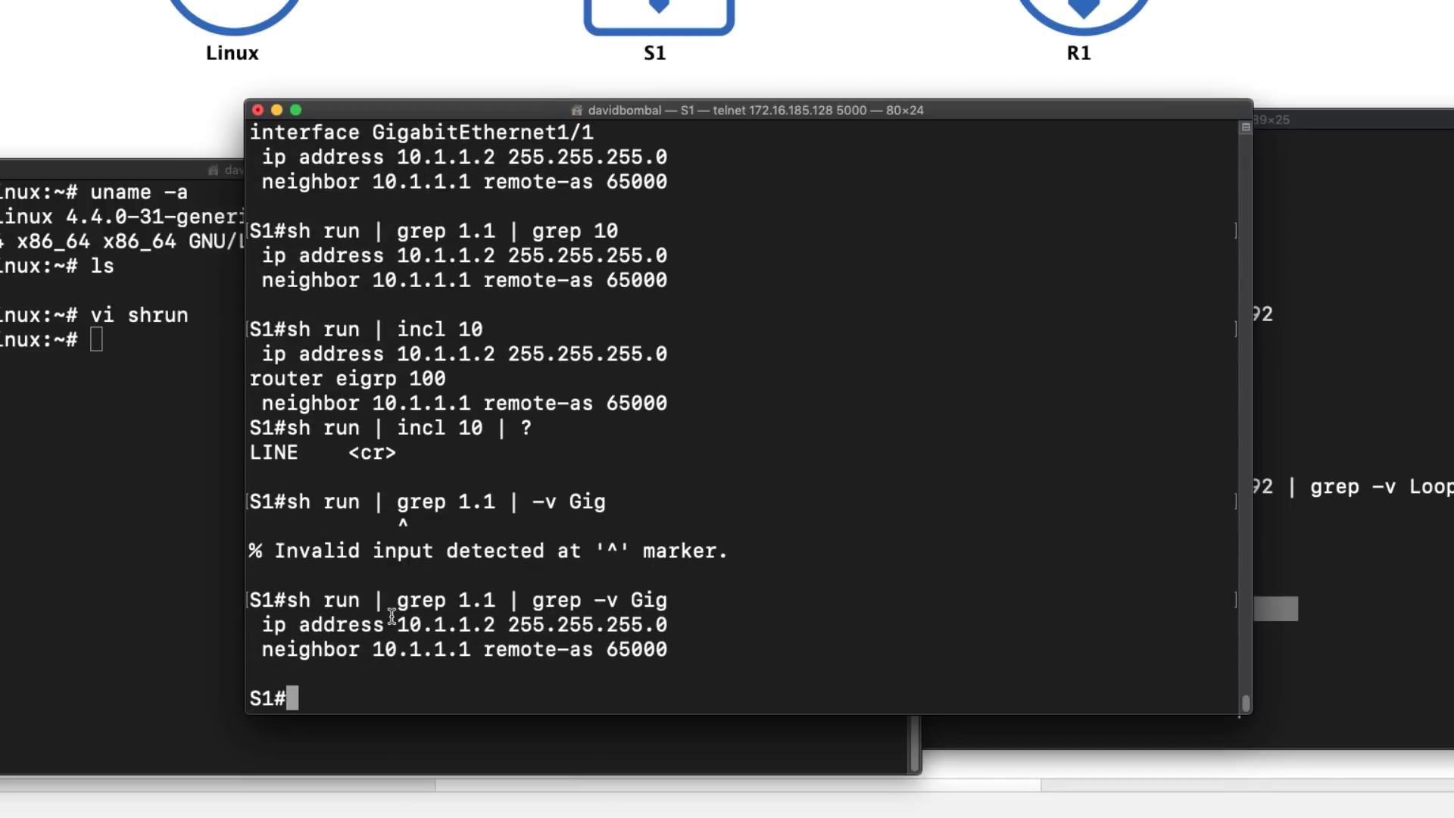
- Highlight the nested grep filters in the "grep 10" and "grep -v Gig" commands for comparison
drag(690, 271, 258, 232)
drag(396, 231, 720, 233)
click(524, 231)
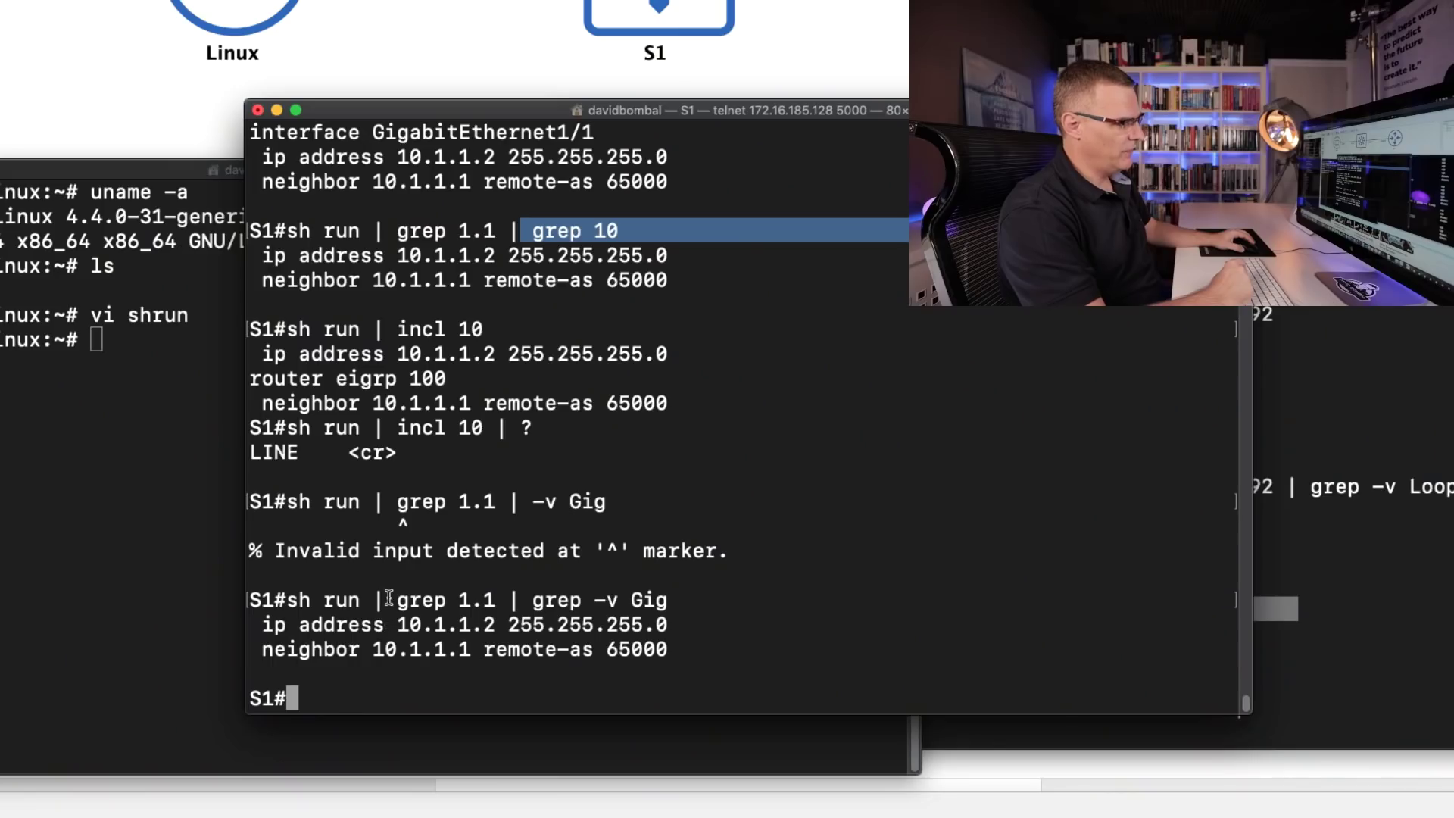
drag(385, 600, 807, 598)
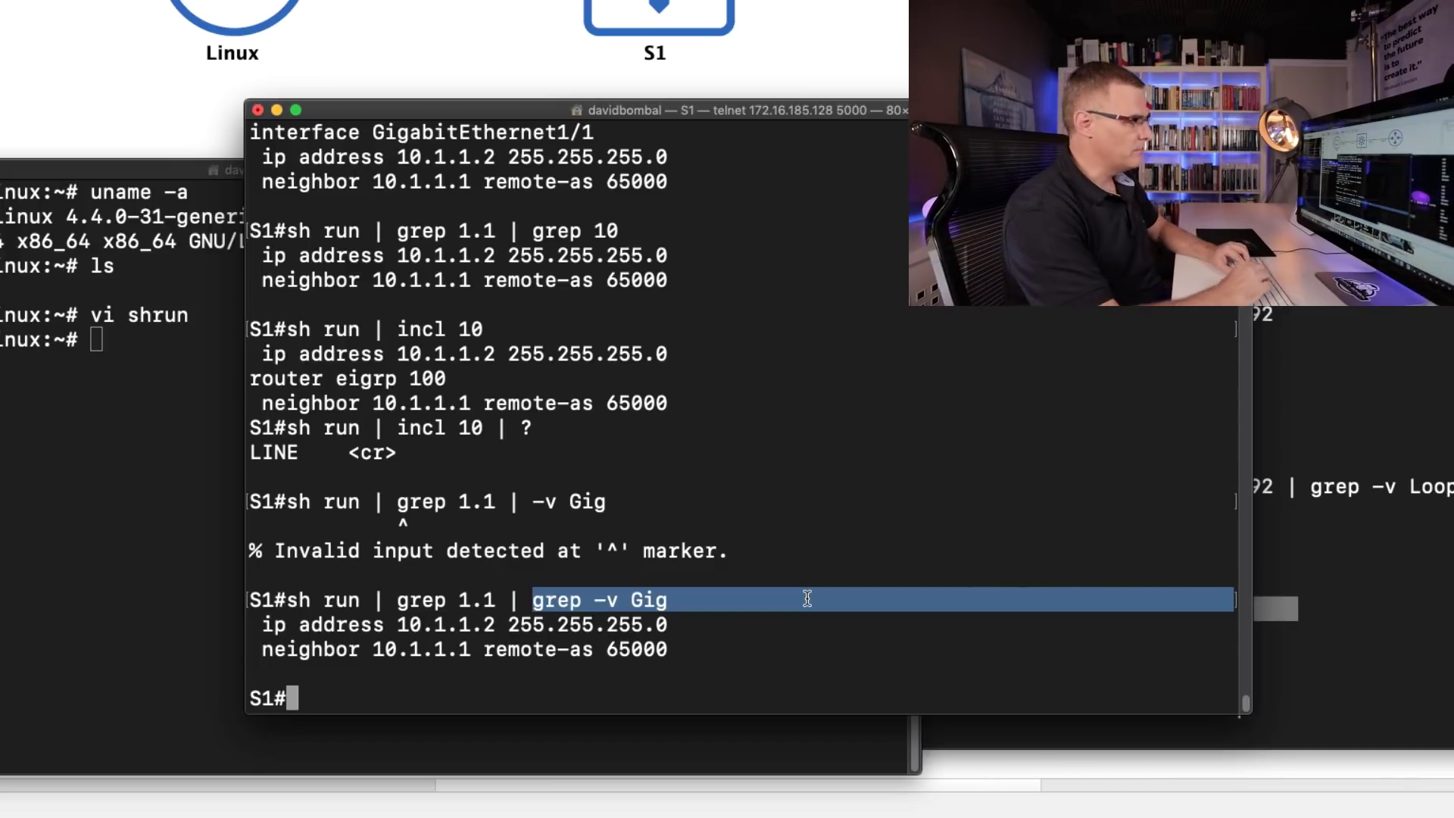
click(365, 538)
- Switch to the Linux console and clear its screen with "clear"
click(136, 536)
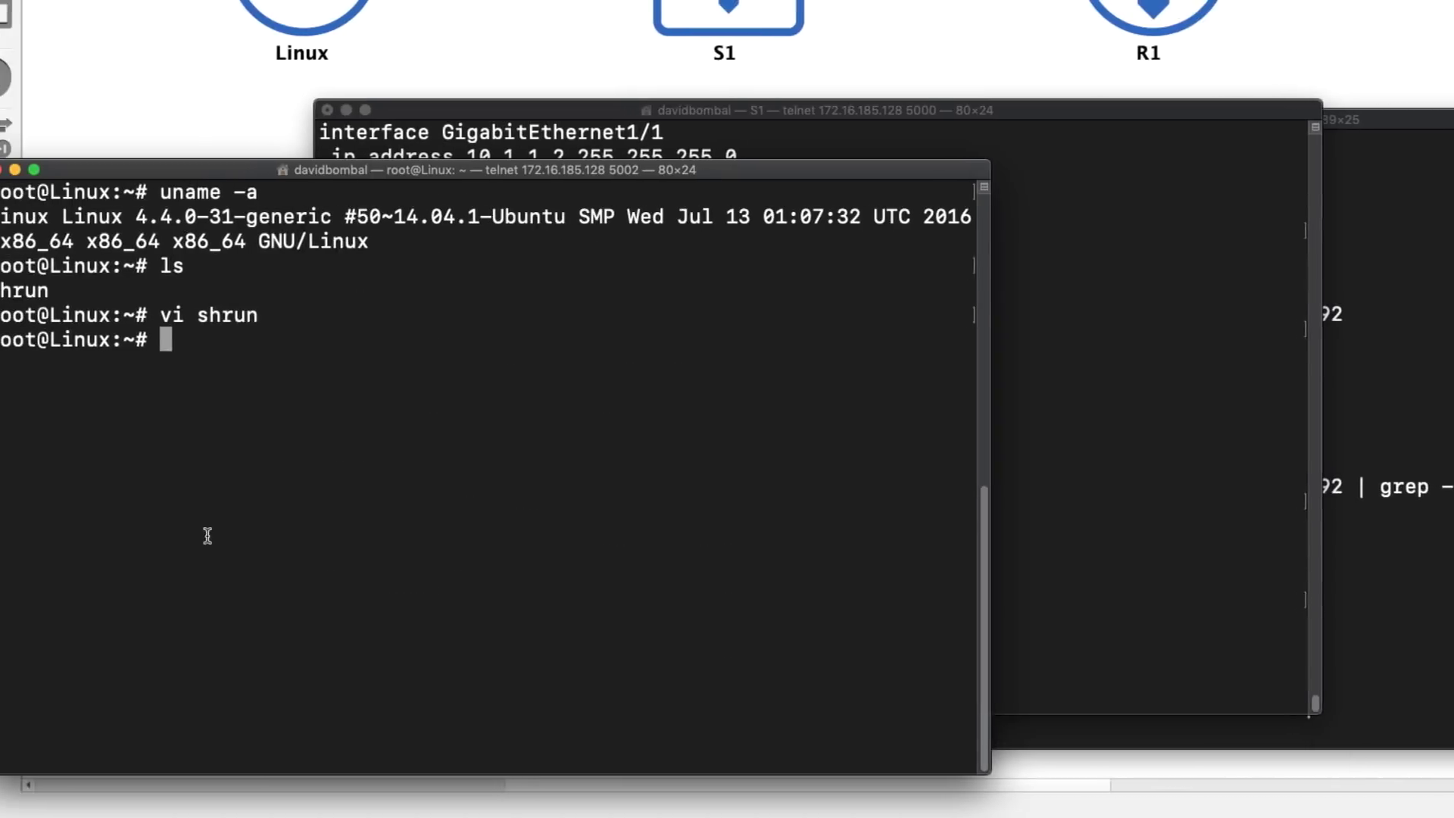
text(una)
key(BackSpace)
key(BackSpace)
key(BackSpace)
text(clear)
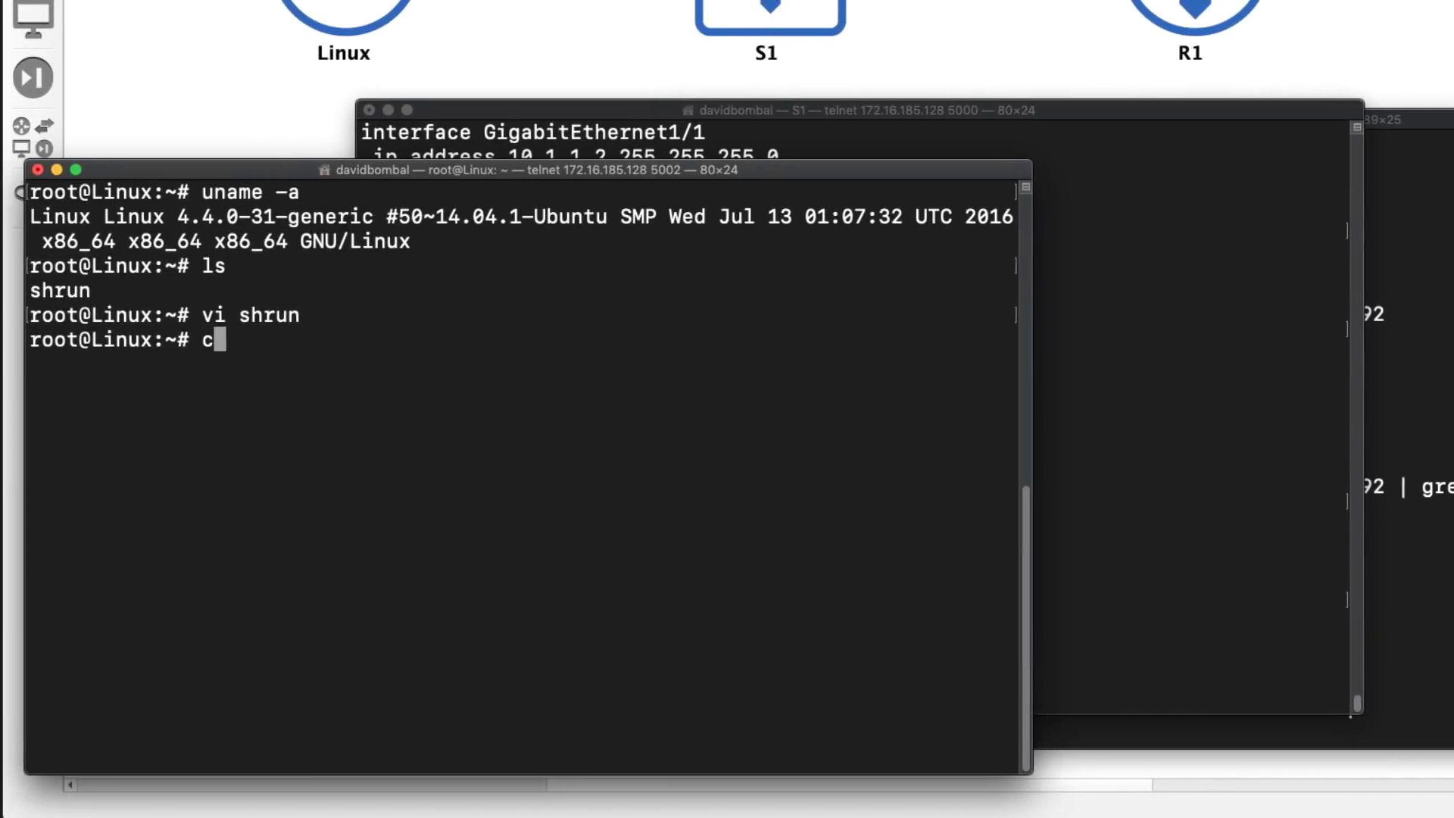
key(Return)
- Recall "uname -a" from the Linux command history and run it
key(Up)
key(Up)
key(Up)
key(Up)
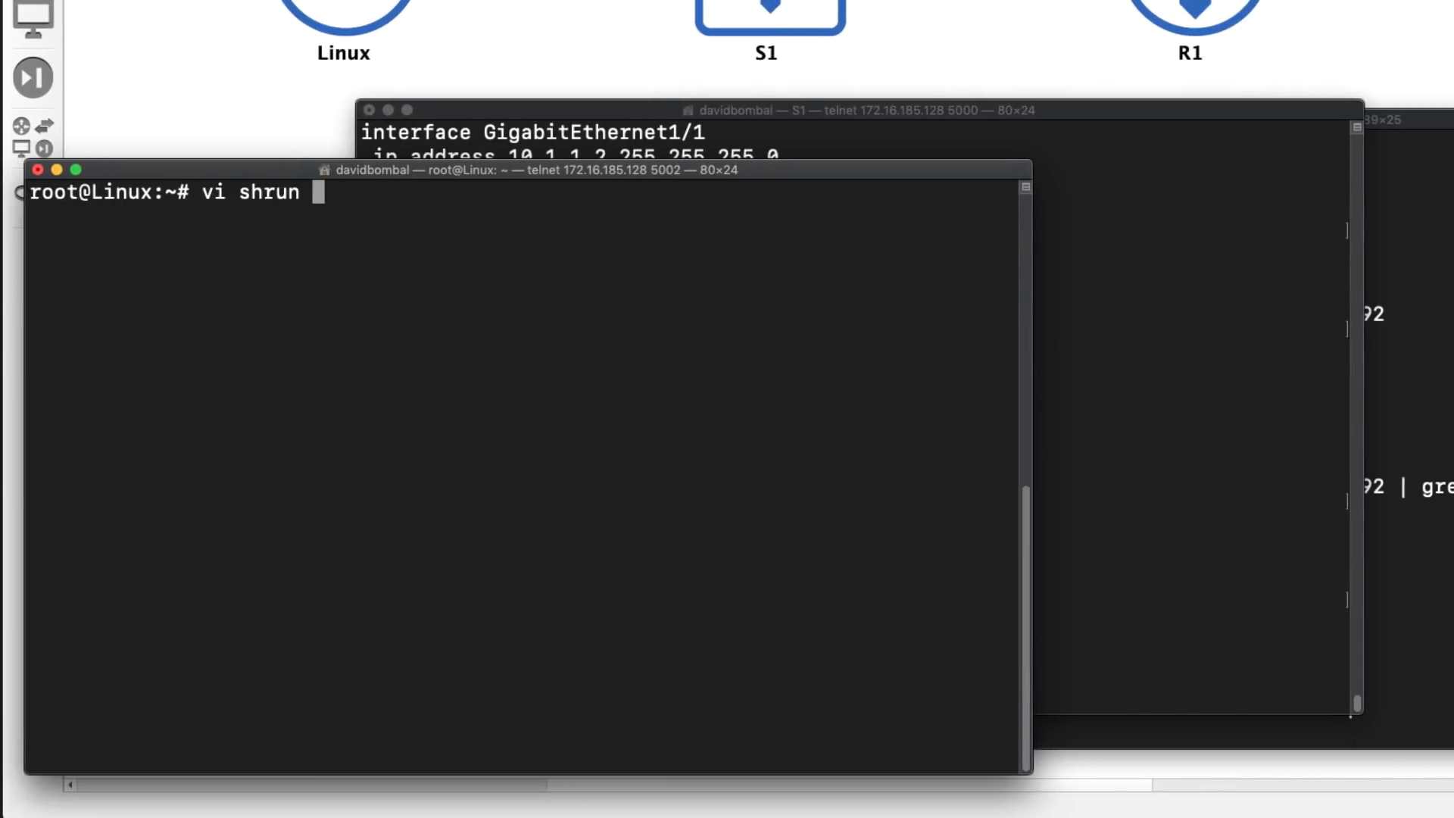
key(Return)
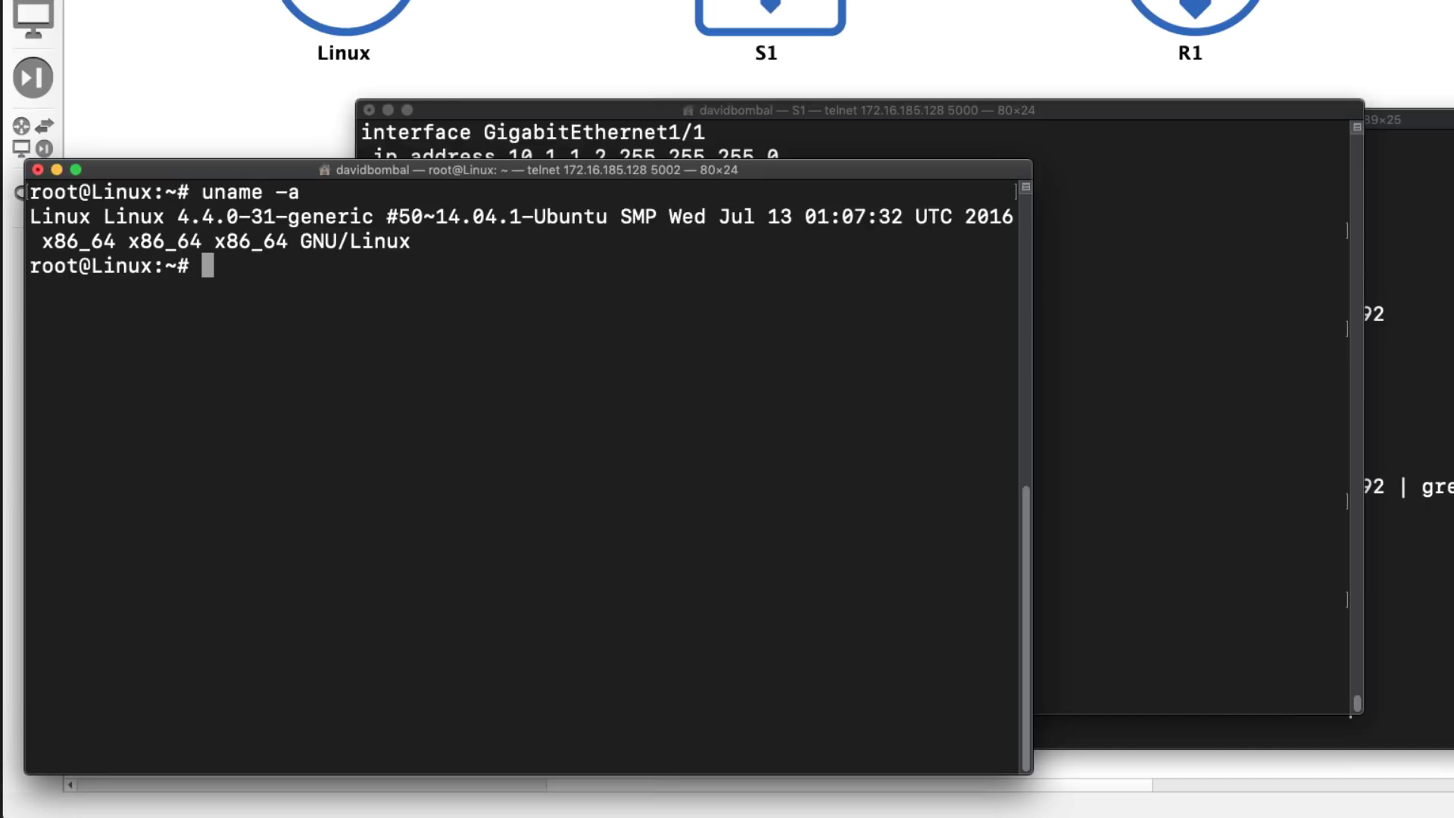
- Change the recalled Linux command to "uname --help", run it, and highlight the command line
key(Up)
key(BackSpace)
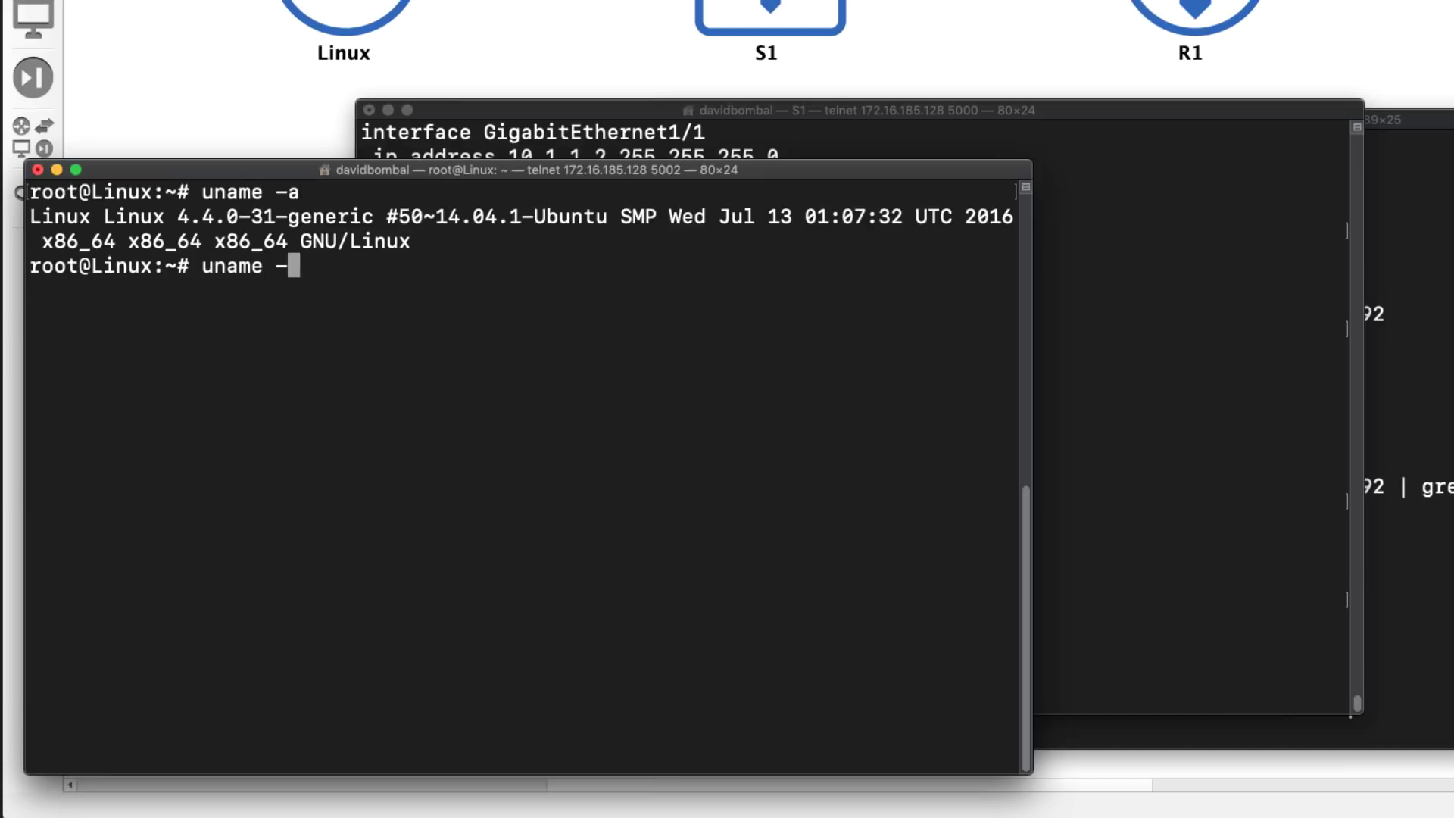
text(-help)
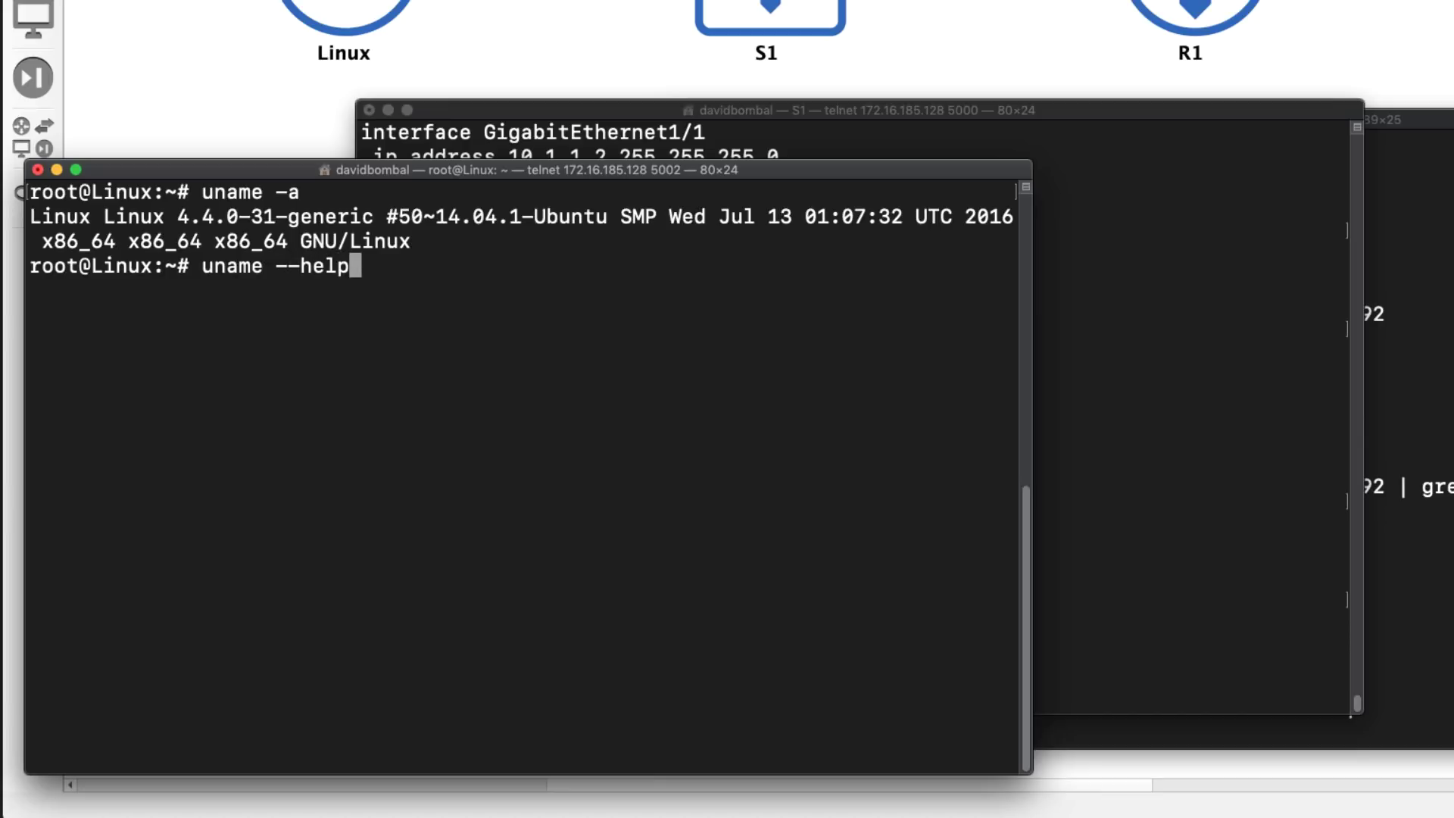
key(Return)
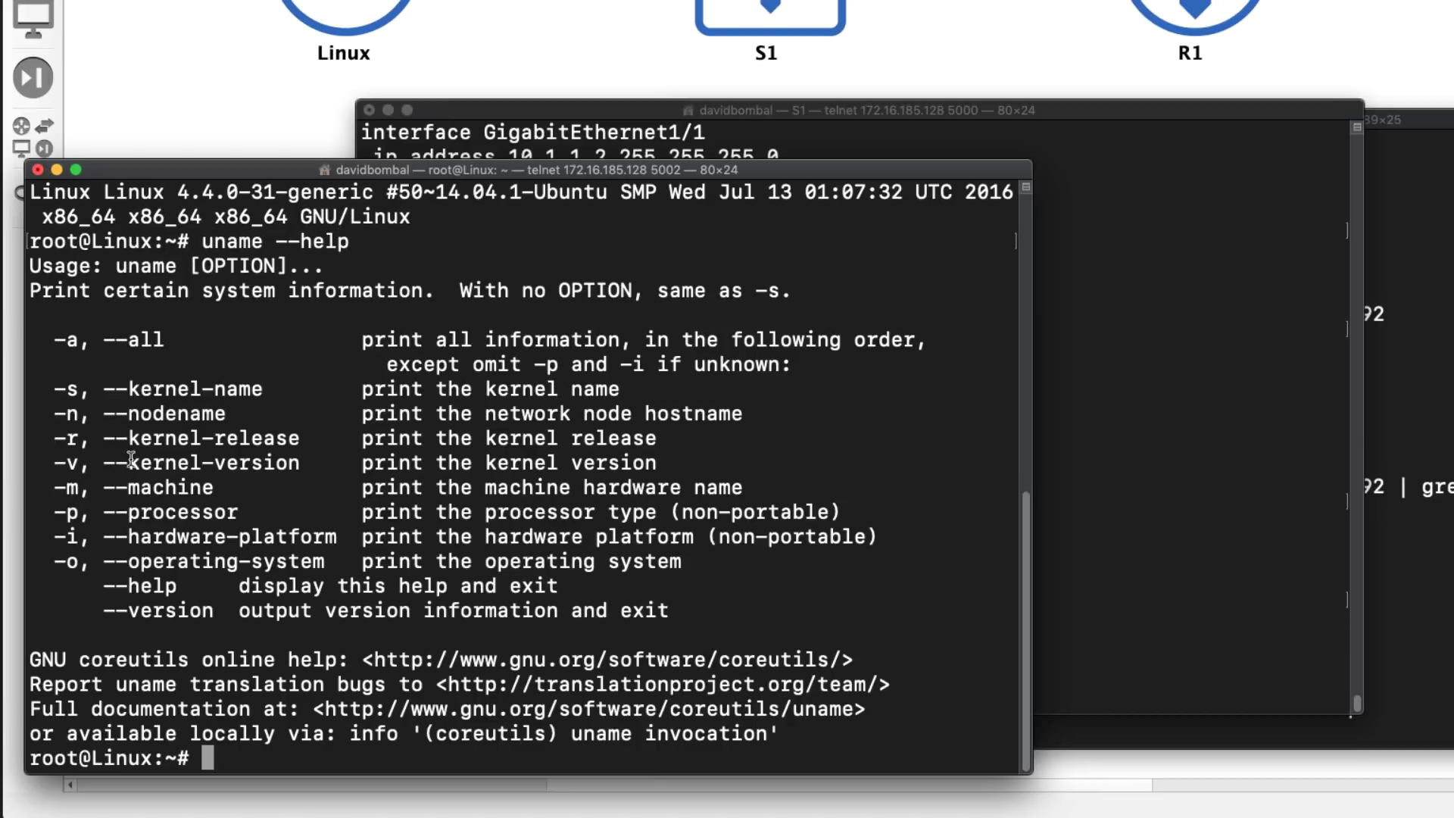
drag(358, 243, 141, 239)
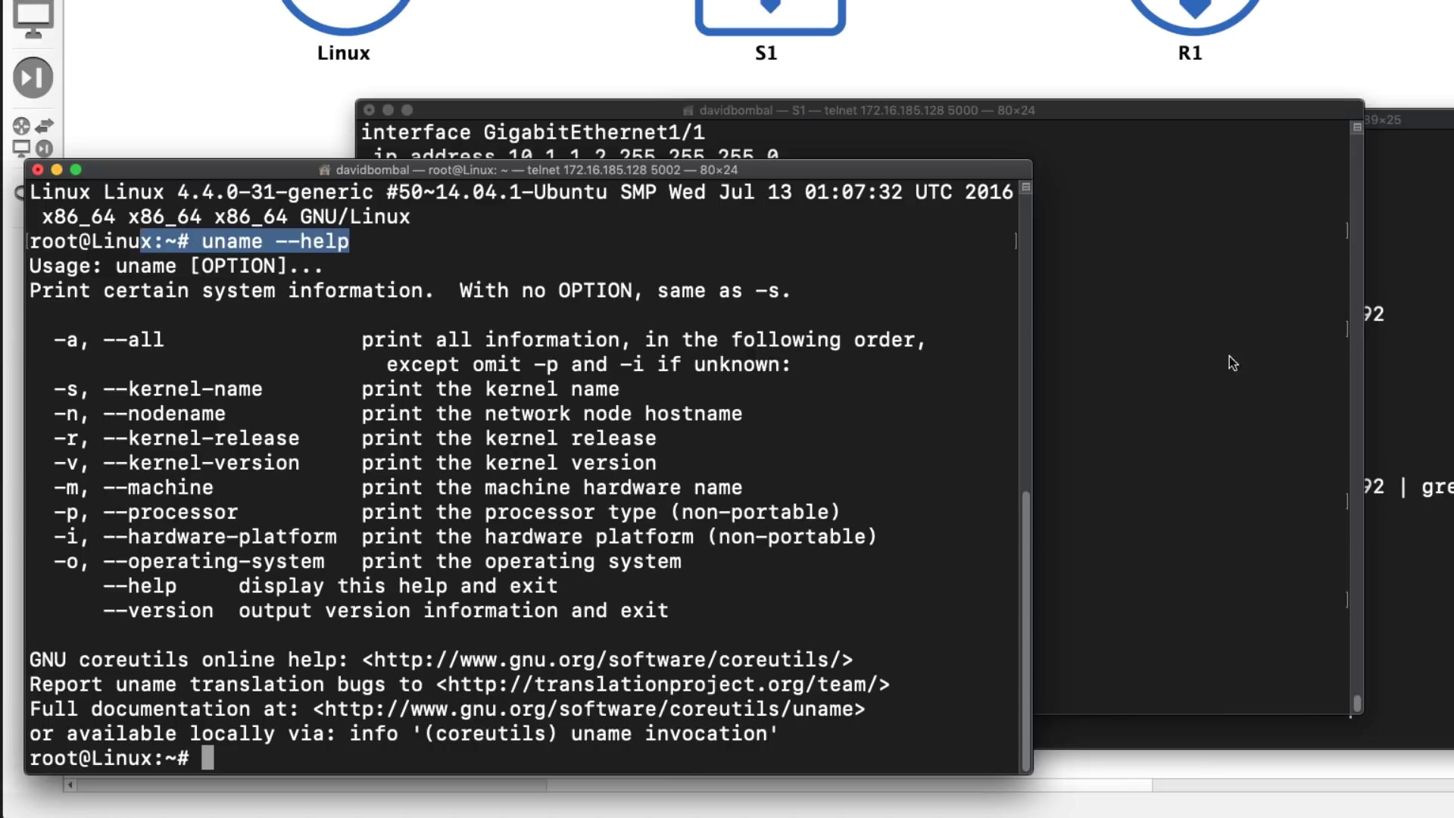
- Switch to the R1 console, run "uname -a", and highlight the IOS version information in its output
click(1390, 360)
text(un)
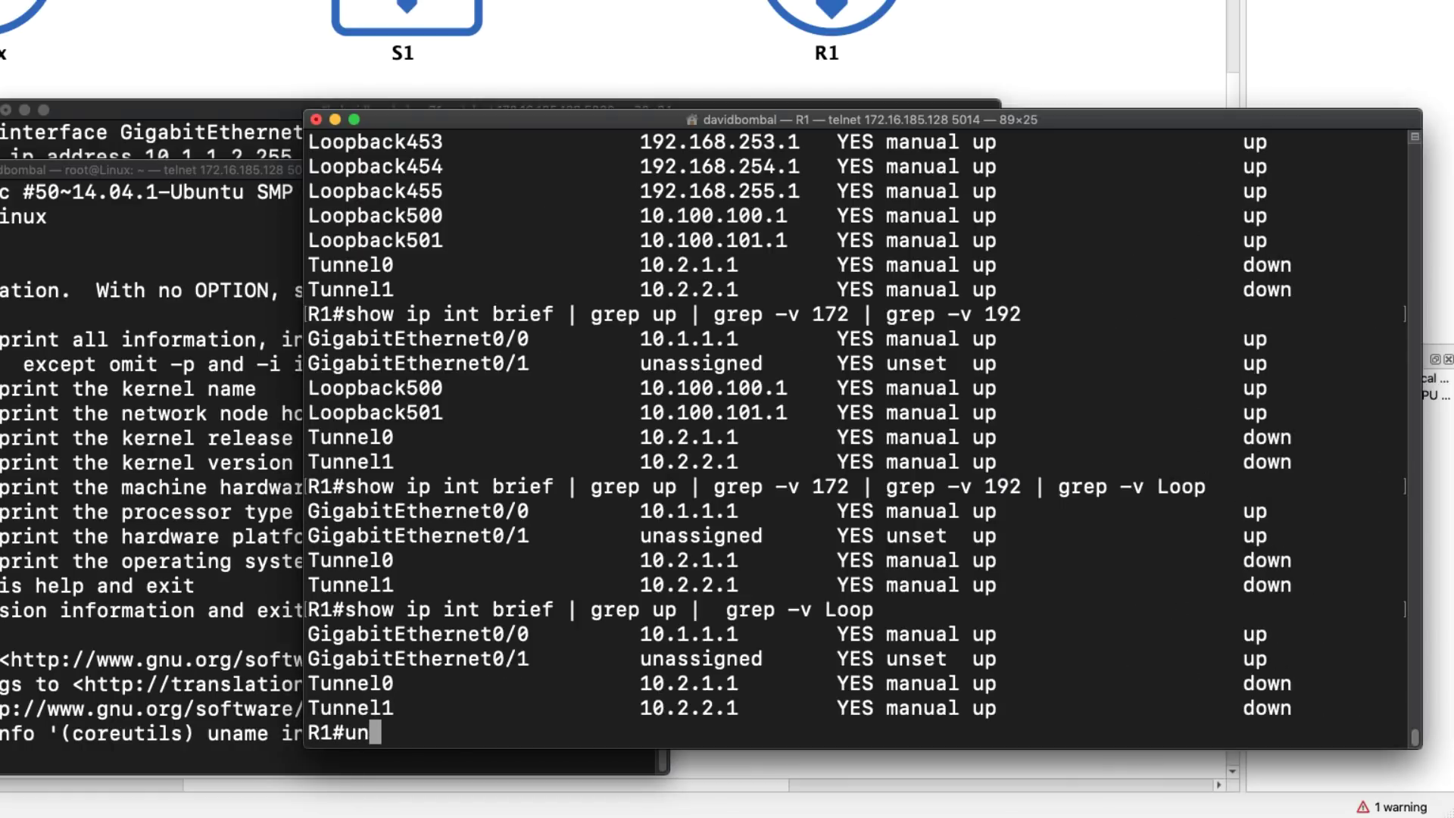
text(ame -a)
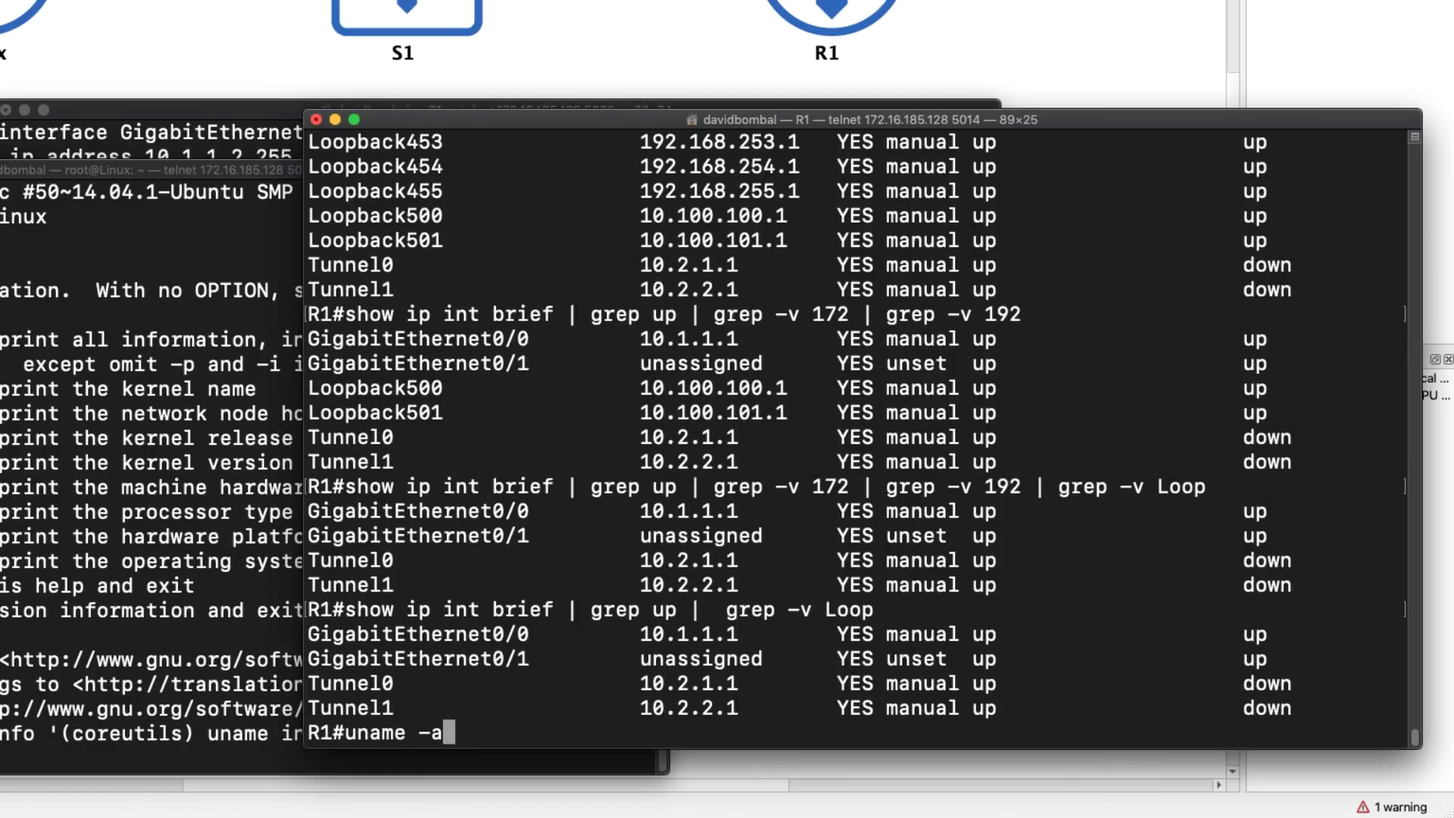
key(Return)
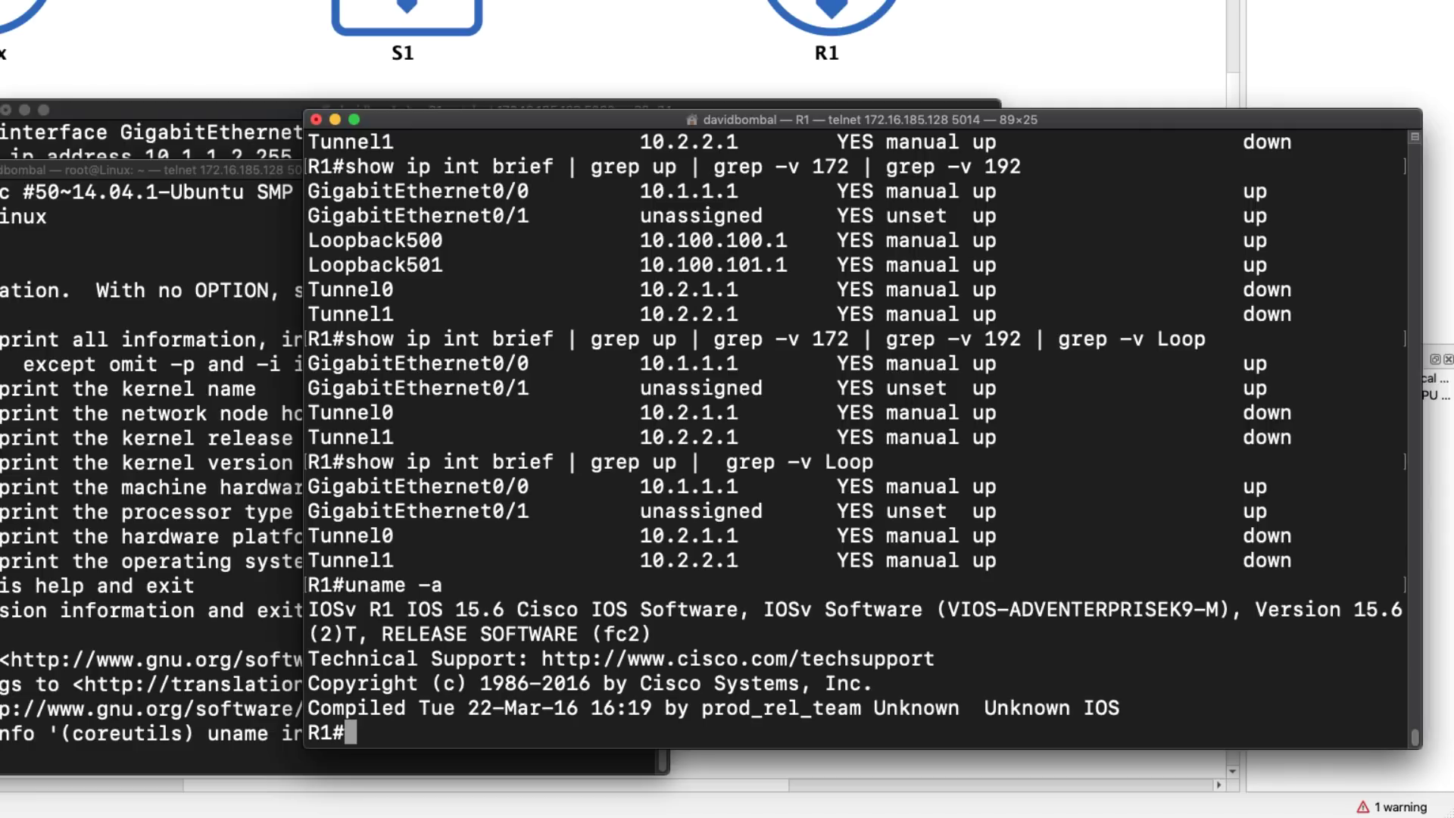
drag(311, 612, 1249, 620)
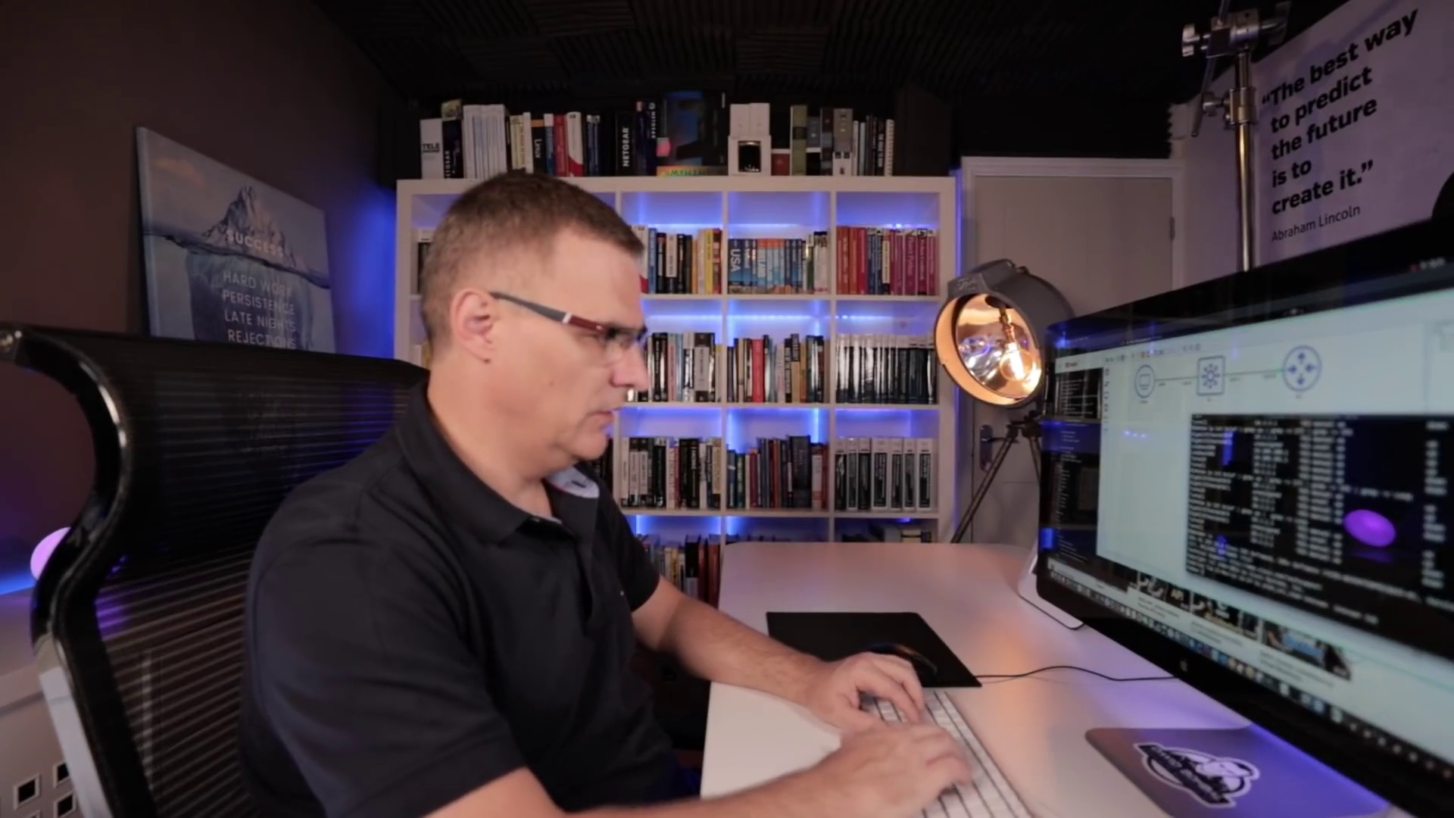
- Display the manual page for uname on R1 with "man uname"
text(man )
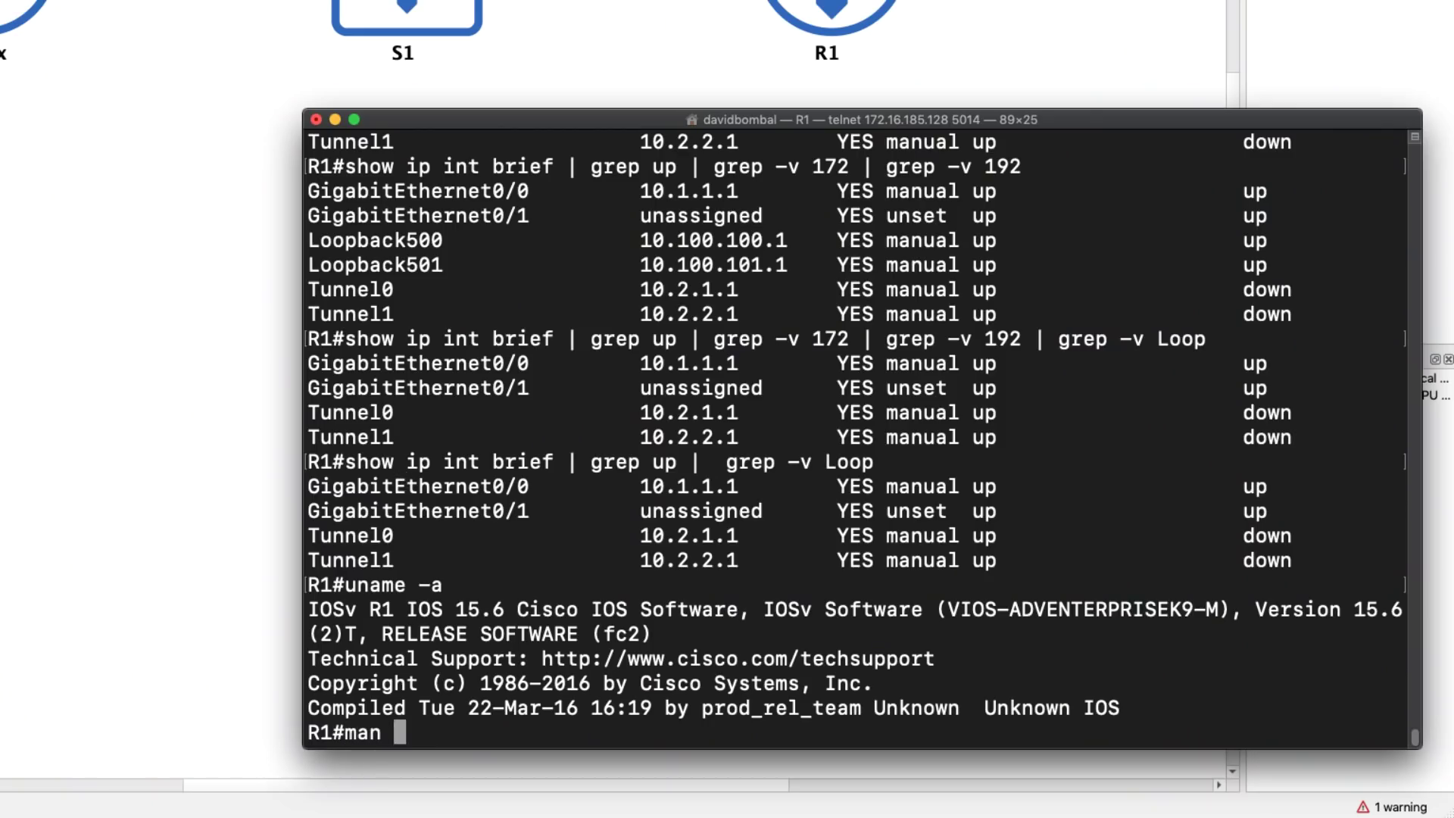
text(uname)
key(Return)
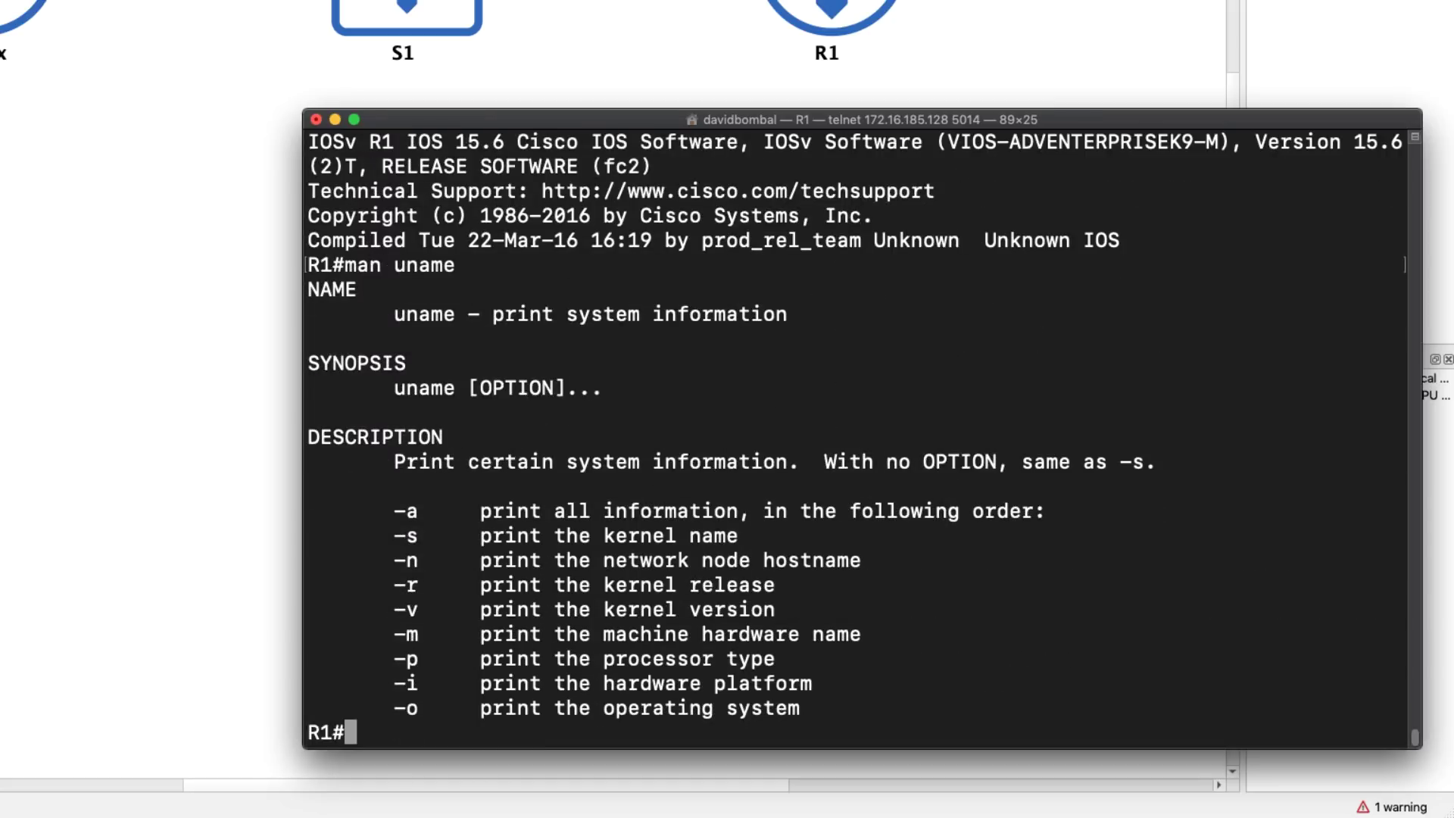
- Replace the recalled manual page command with "uname -a" and run it on R1 to print all system information
key(Up)
key(BackSpace)
key(BackSpace)
key(BackSpace)
key(BackSpace)
key(BackSpace)
key(BackSpace)
key(BackSpace)
key(BackSpace)
key(BackSpace)
text(uname -a)
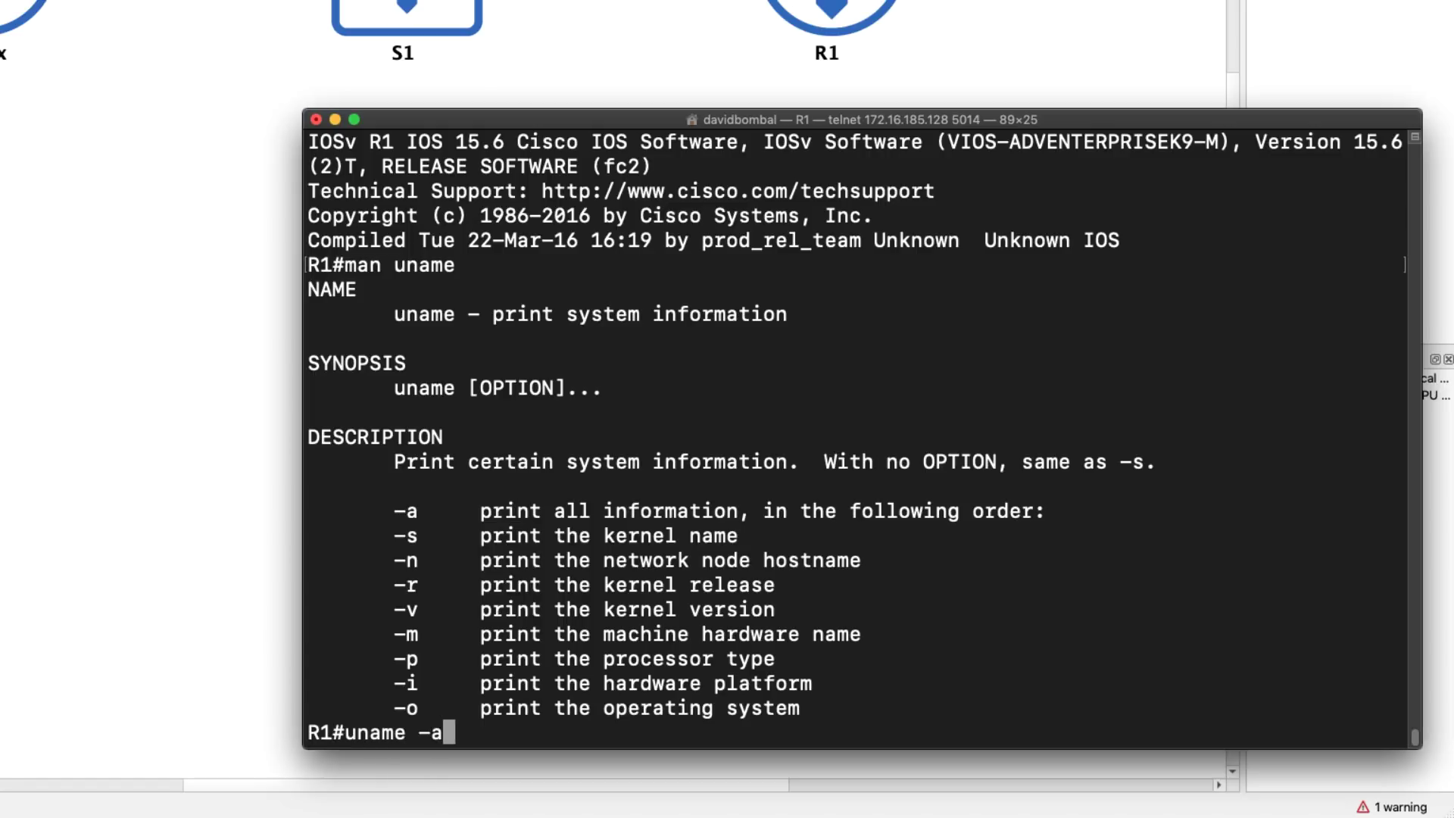
key(Return)
- Change the option of the recalled uname command and run "uname -s" to print R1's kernel name
key(Up)
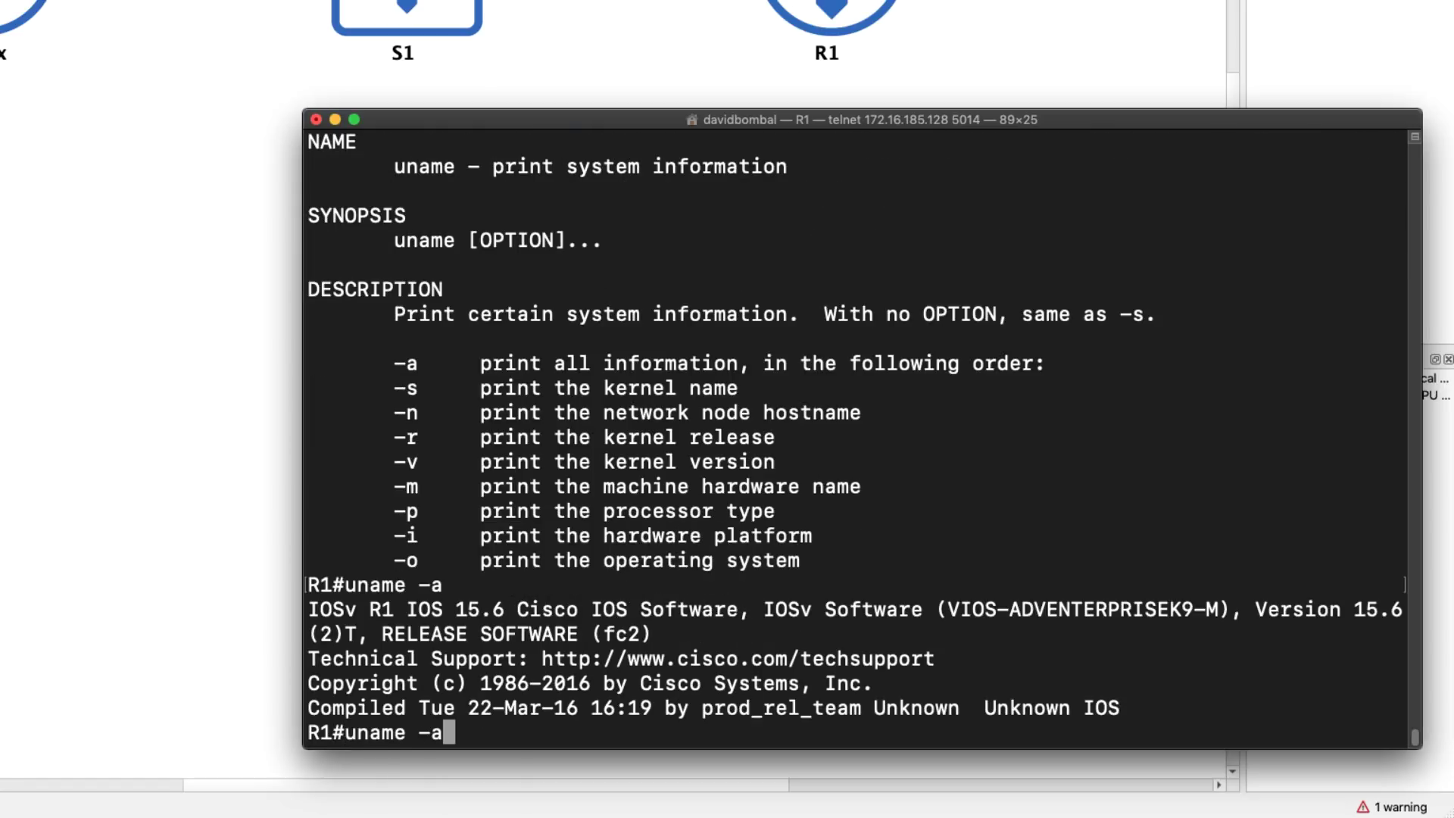
key(BackSpace)
text(s)
key(Return)
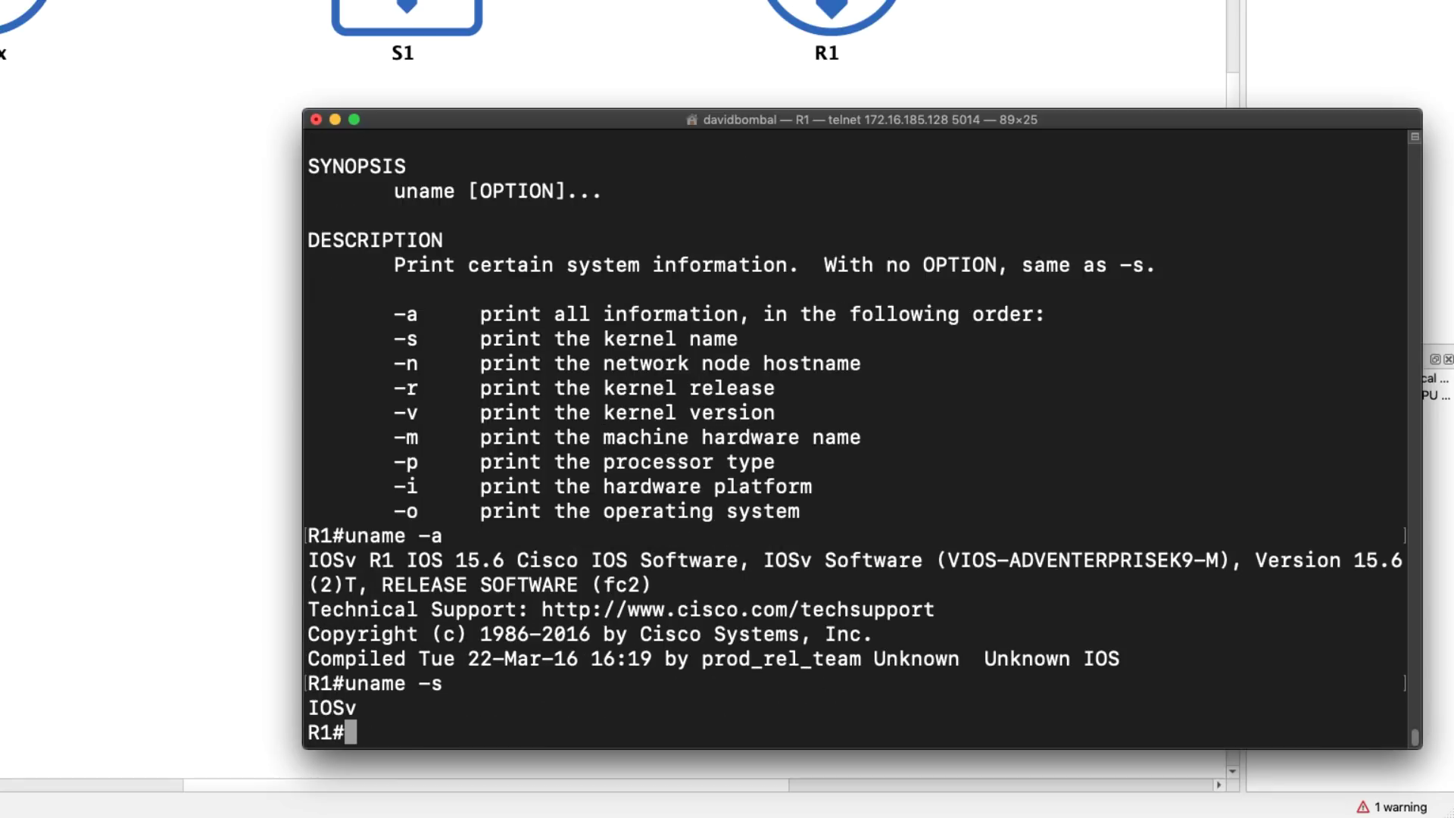
- Run "uname -n" and "uname -r" on R1 to print its network node hostname and kernel release
key(Up)
key(BackSpace)
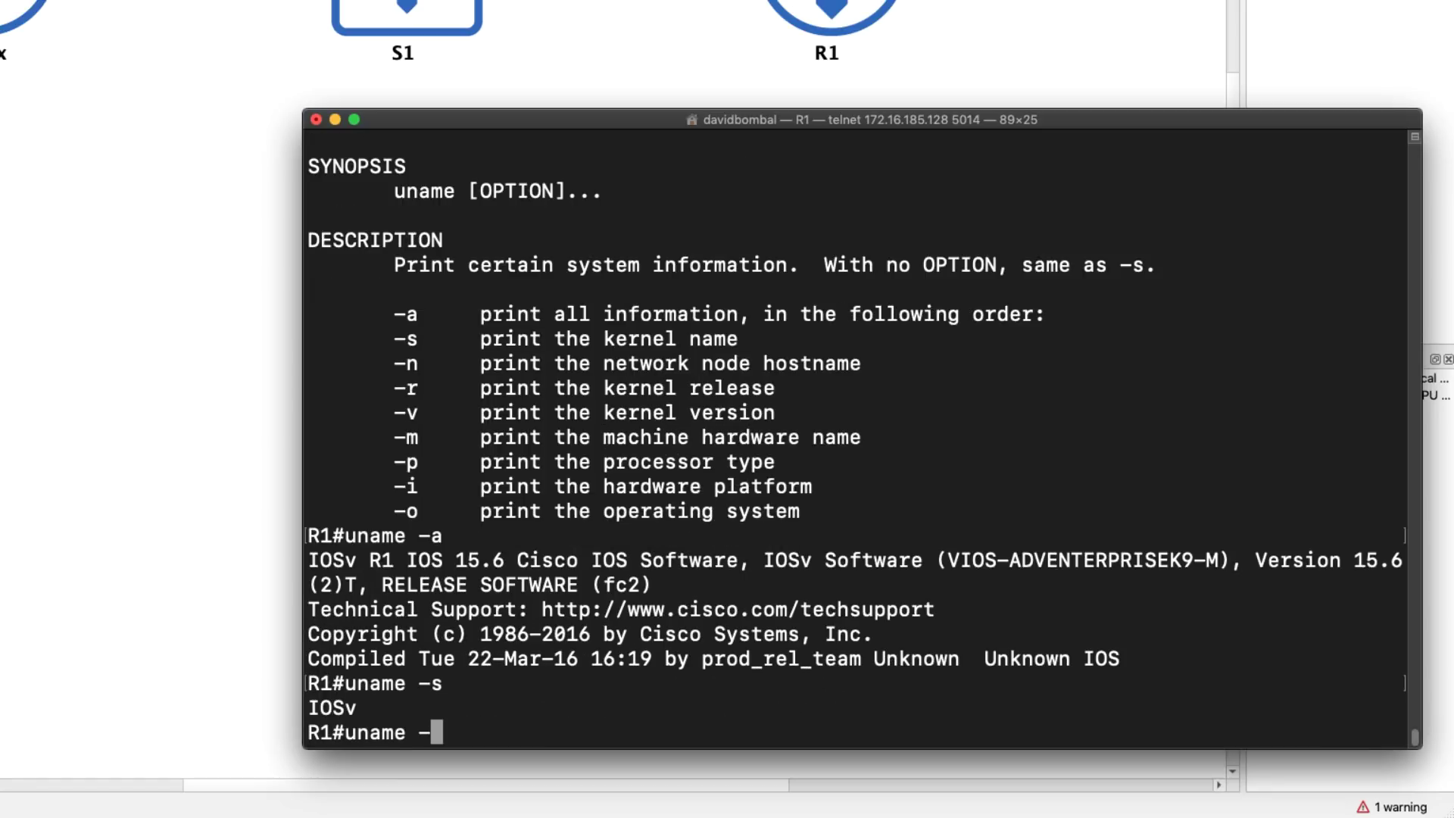
text(n)
key(Return)
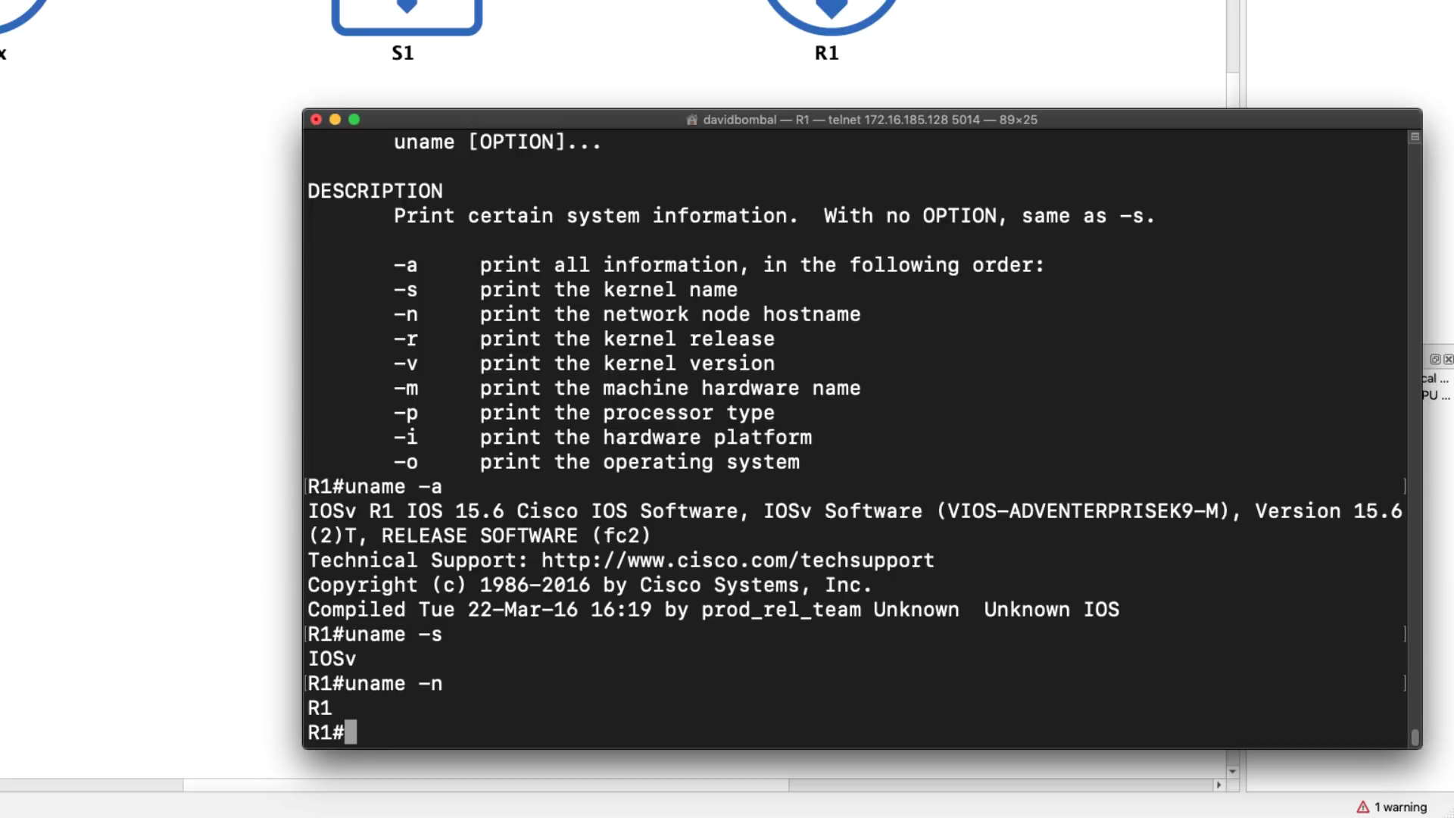
key(Up)
key(BackSpace)
text(r)
key(Return)
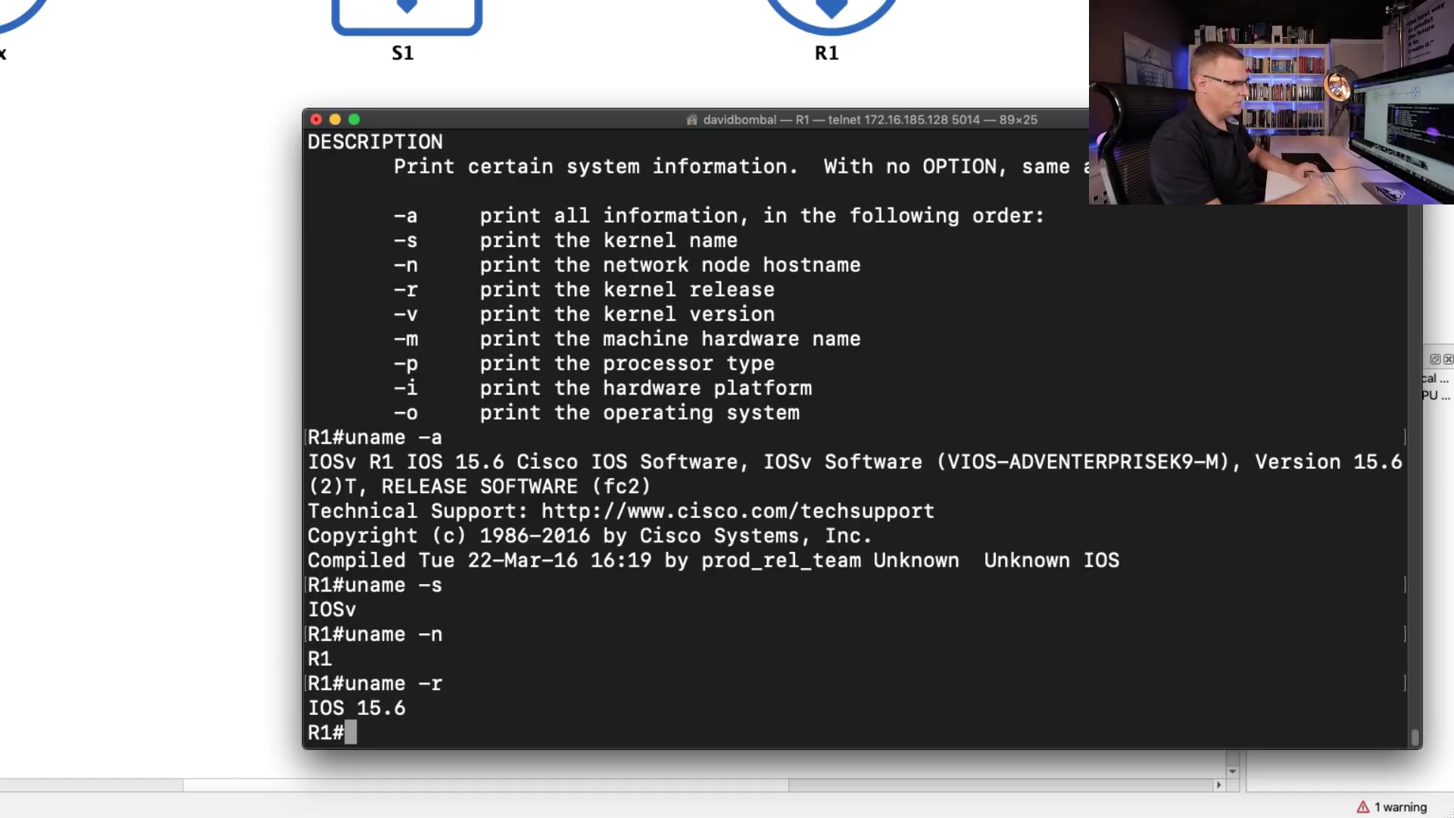
- Run "uname -v" on R1 to print the kernel version, and highlight the earlier "uname -a" output for comparison
key(Up)
key(BackSpace)
text(v)
key(Return)
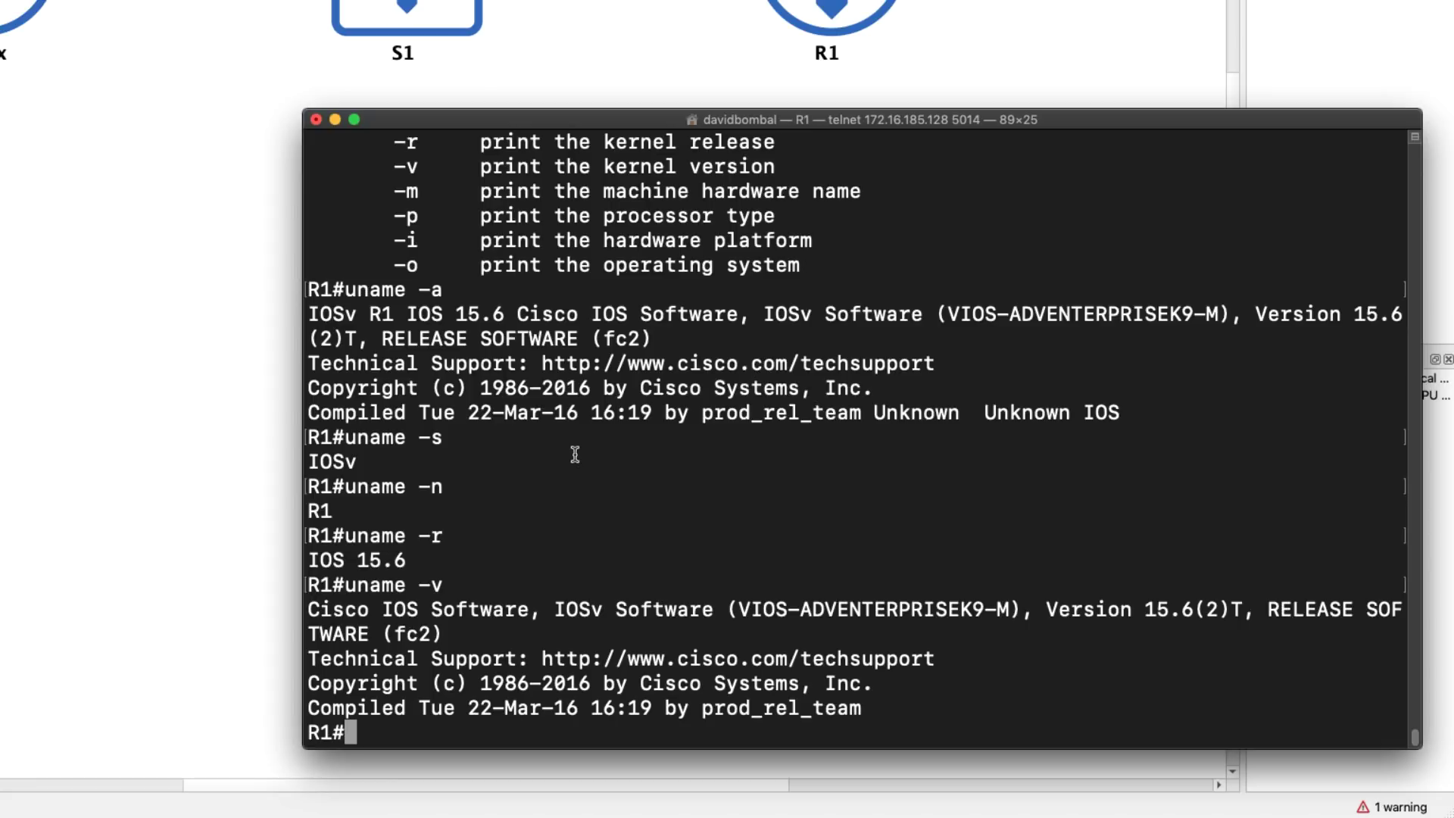
drag(1166, 437, 304, 312)
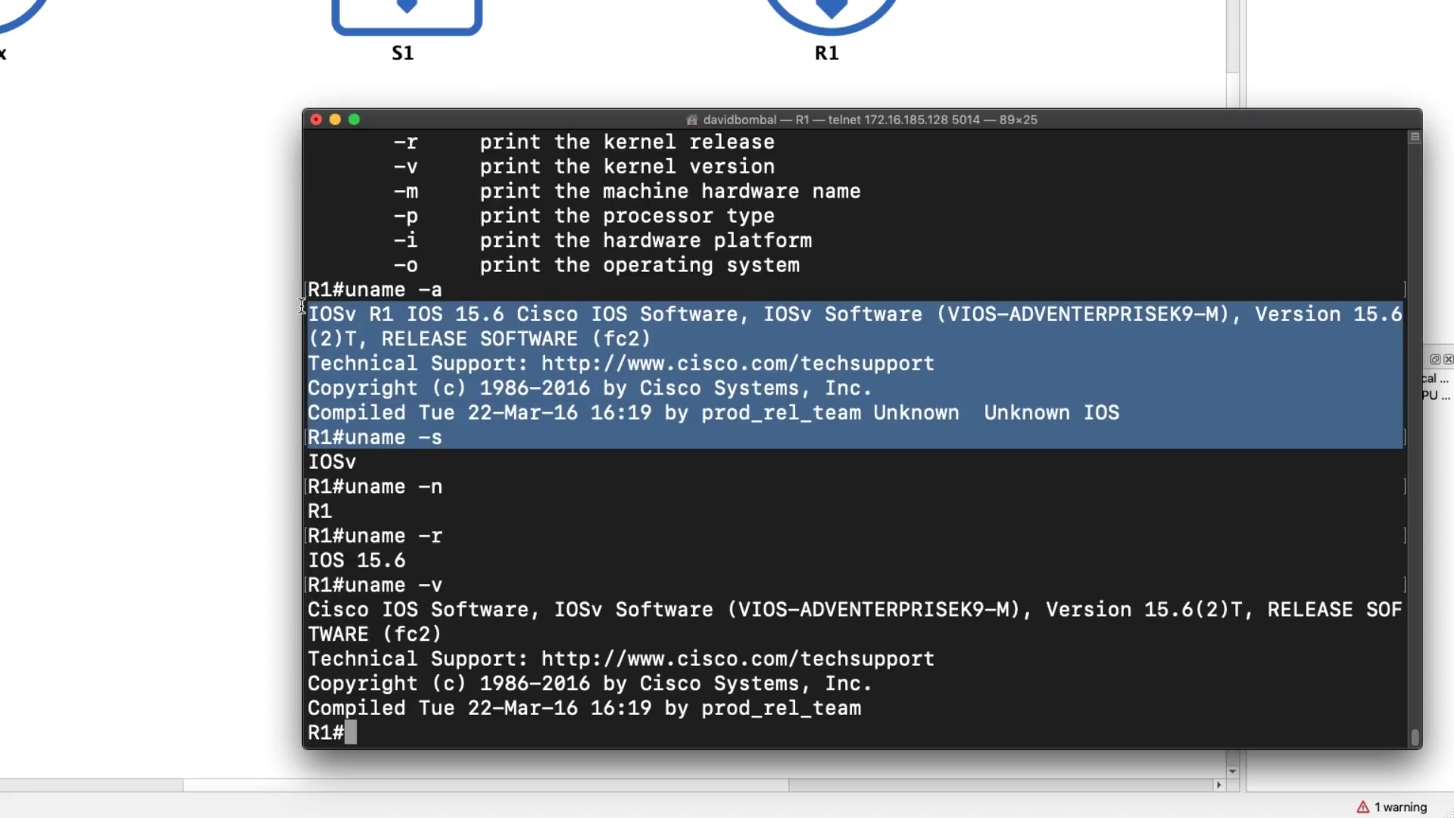
- Switch to the Linux terminal and replace the recalled uname help command with "uname -a" to print all system information
key(super+n)
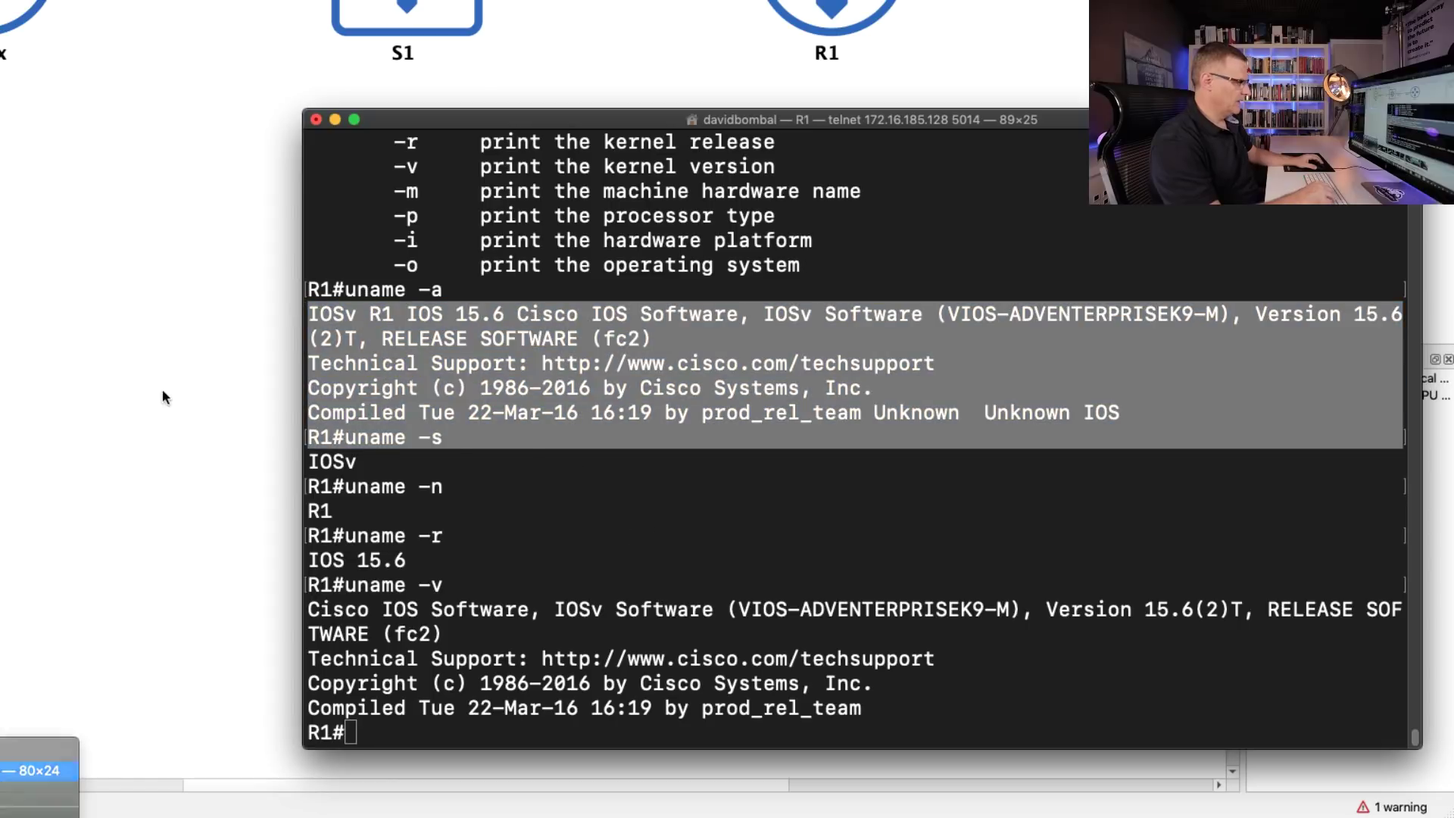
click(34, 770)
key(Up)
key(BackSpace)
key(BackSpace)
key(BackSpace)
key(BackSpace)
key(BackSpace)
key(BackSpace)
text(-a)
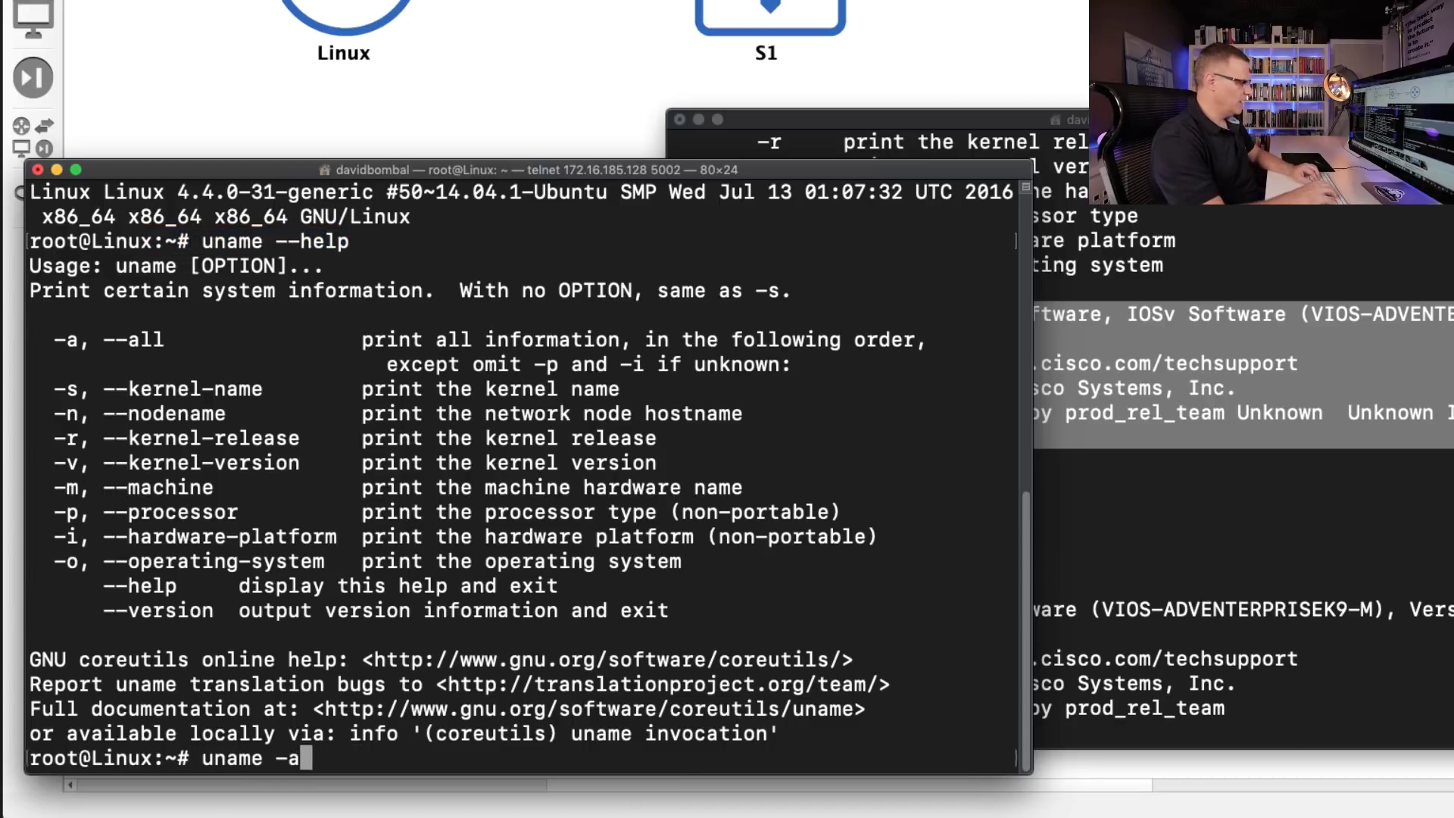
key(Return)
- Run "uname -s" on the Linux machine to print the kernel name, and return to the R1 console
key(Up)
key(BackSpace)
text(s)
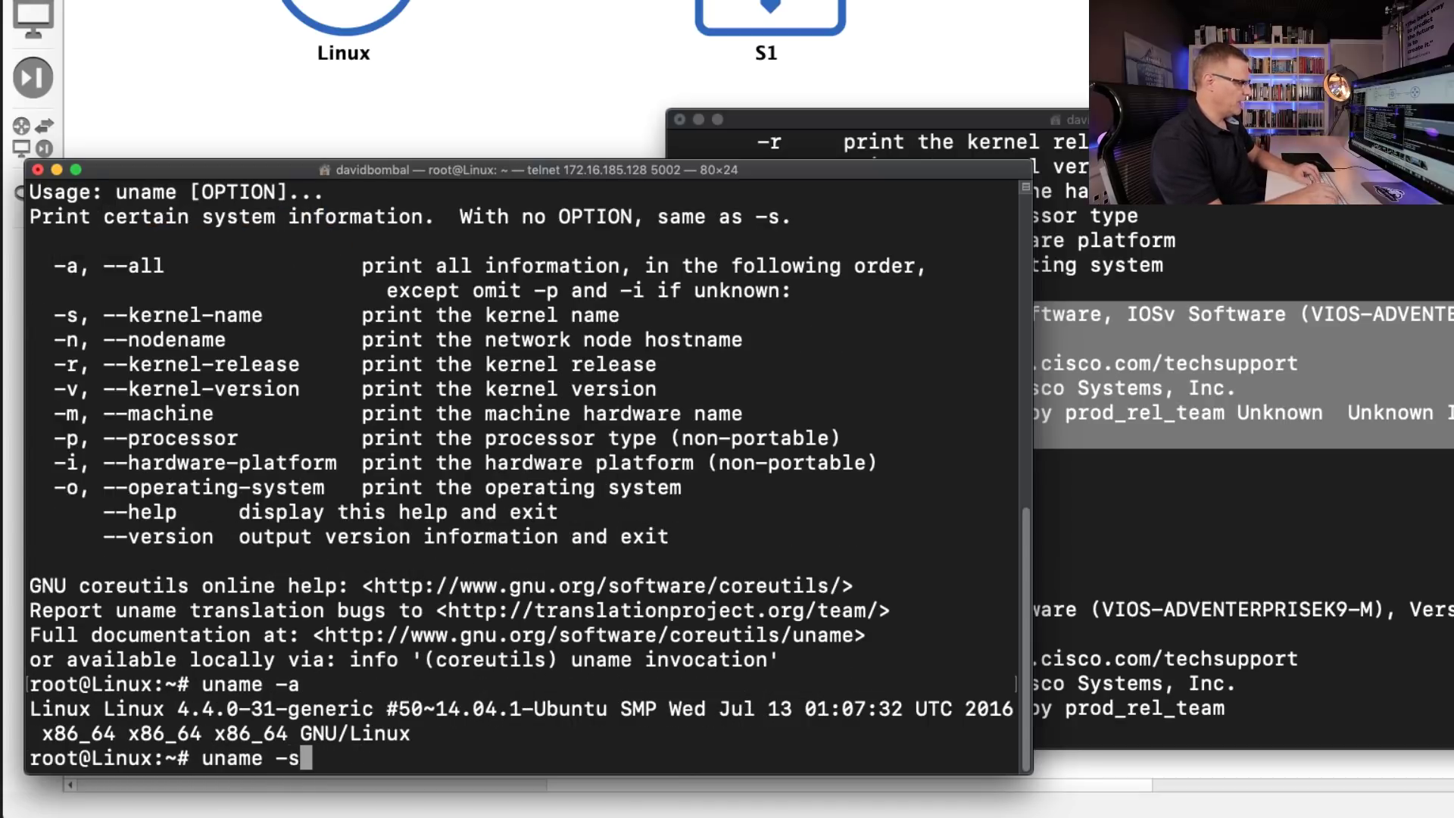
key(Return)
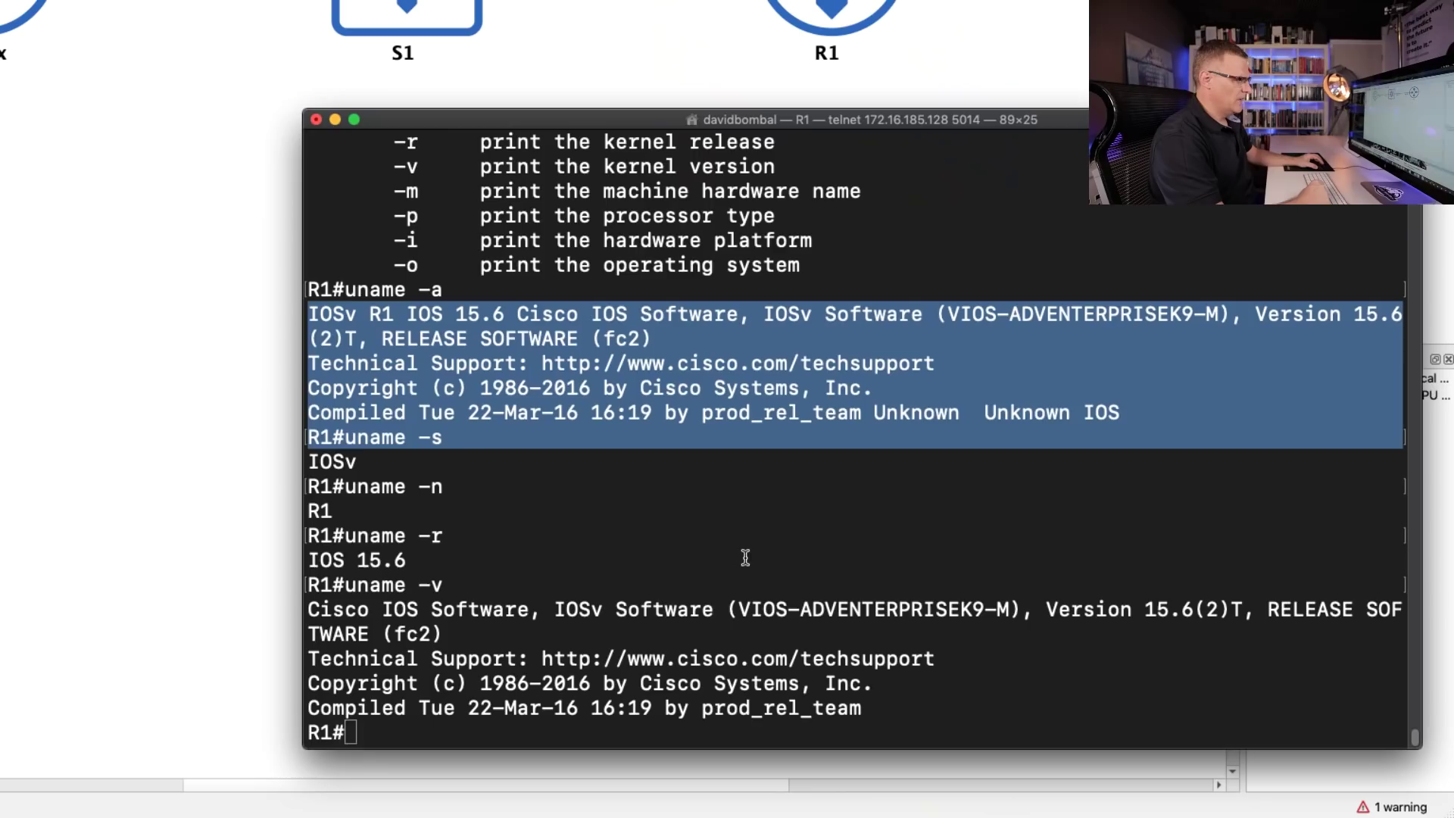
click(738, 543)
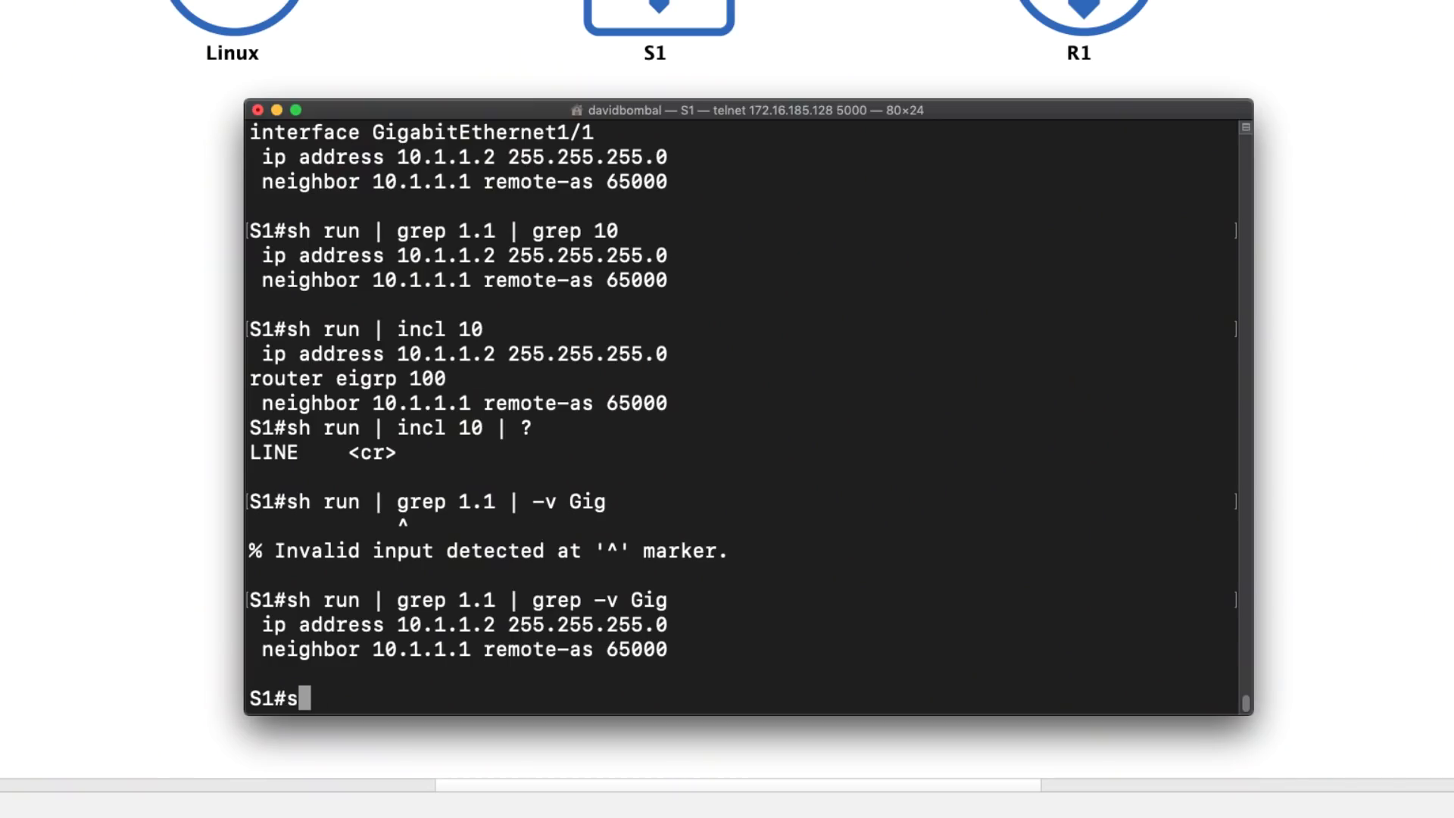
- List the available shell functions on S1 with "show shell functions"
text(how shell)
key(BackSpace)
key(BackSpace)
text(ll fun)
key(Tab)
key(Return)
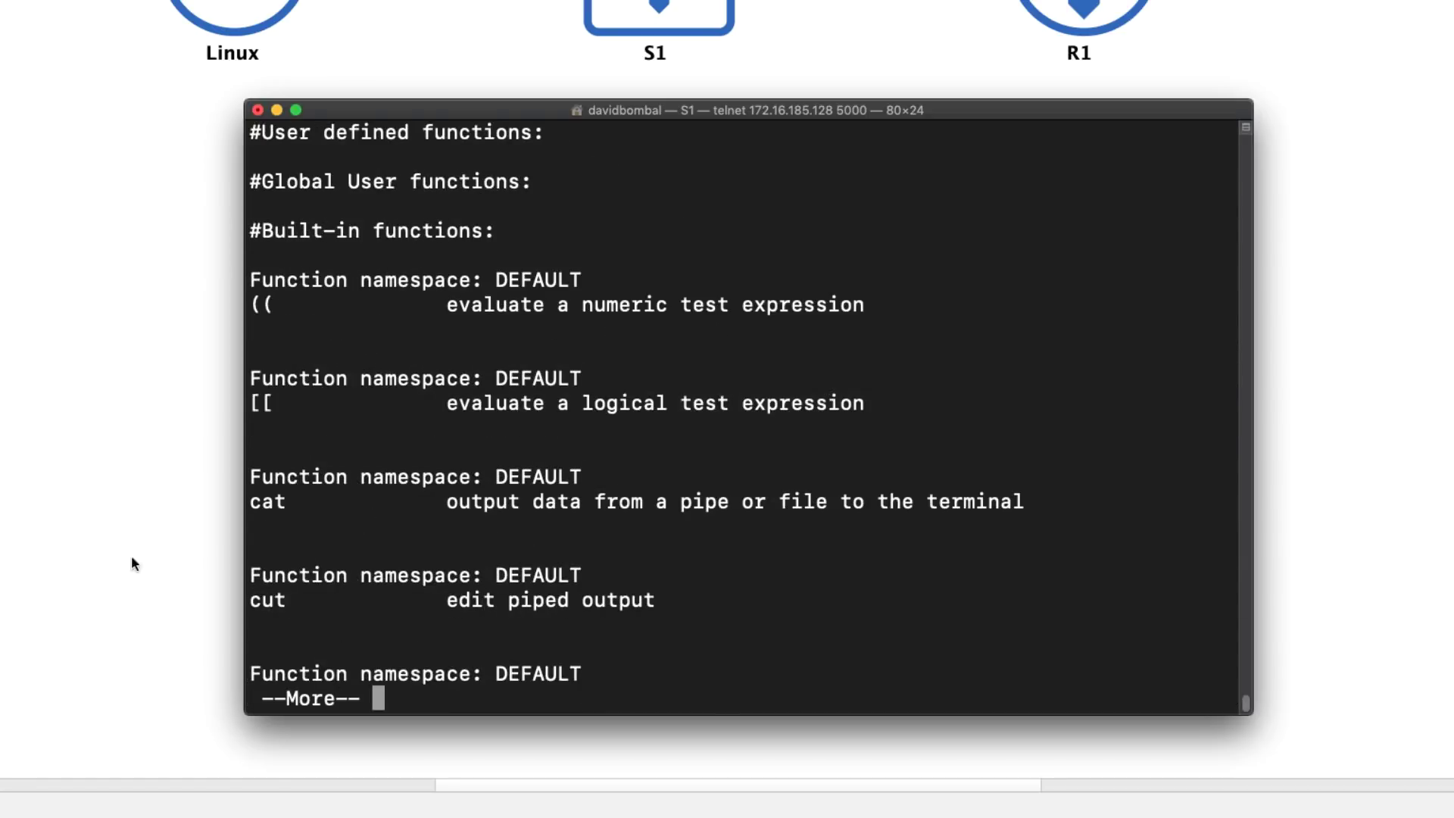
- Page through S1's built-in shell functions to the end, highlighting cat, cut, echo, head, more and the grep description
drag(299, 505, 238, 498)
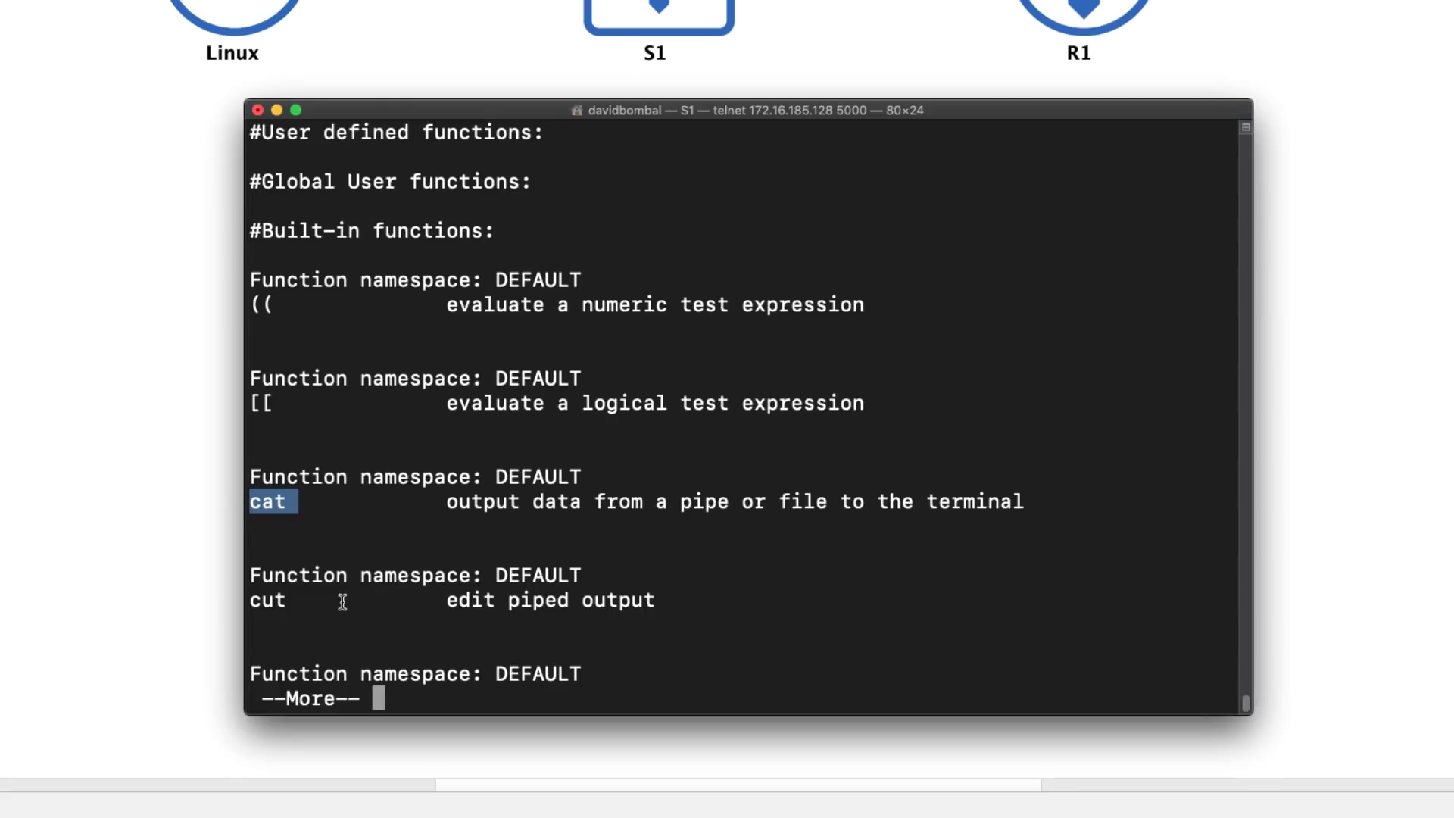
drag(326, 601, 208, 592)
key(space)
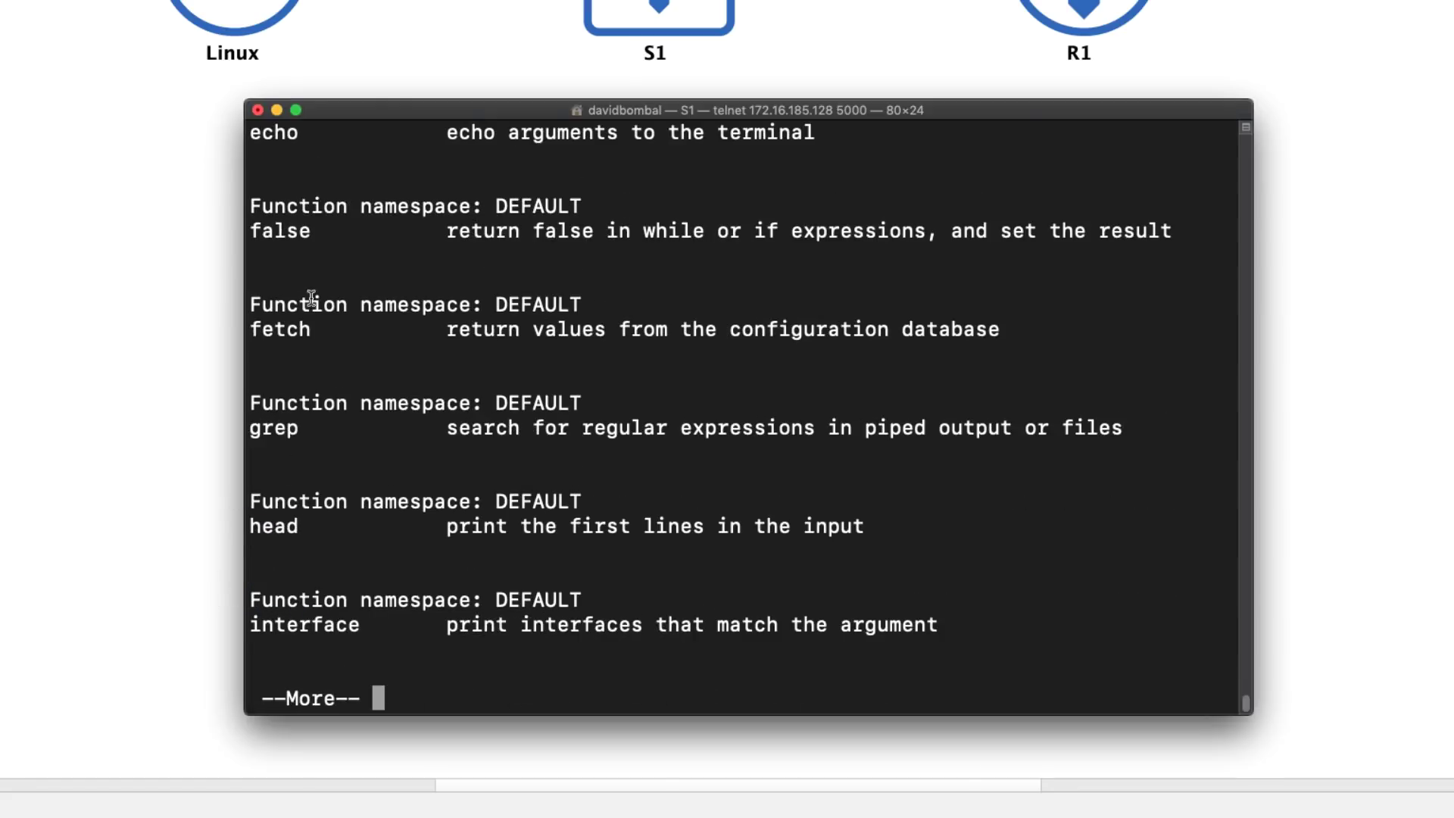
drag(326, 134, 246, 134)
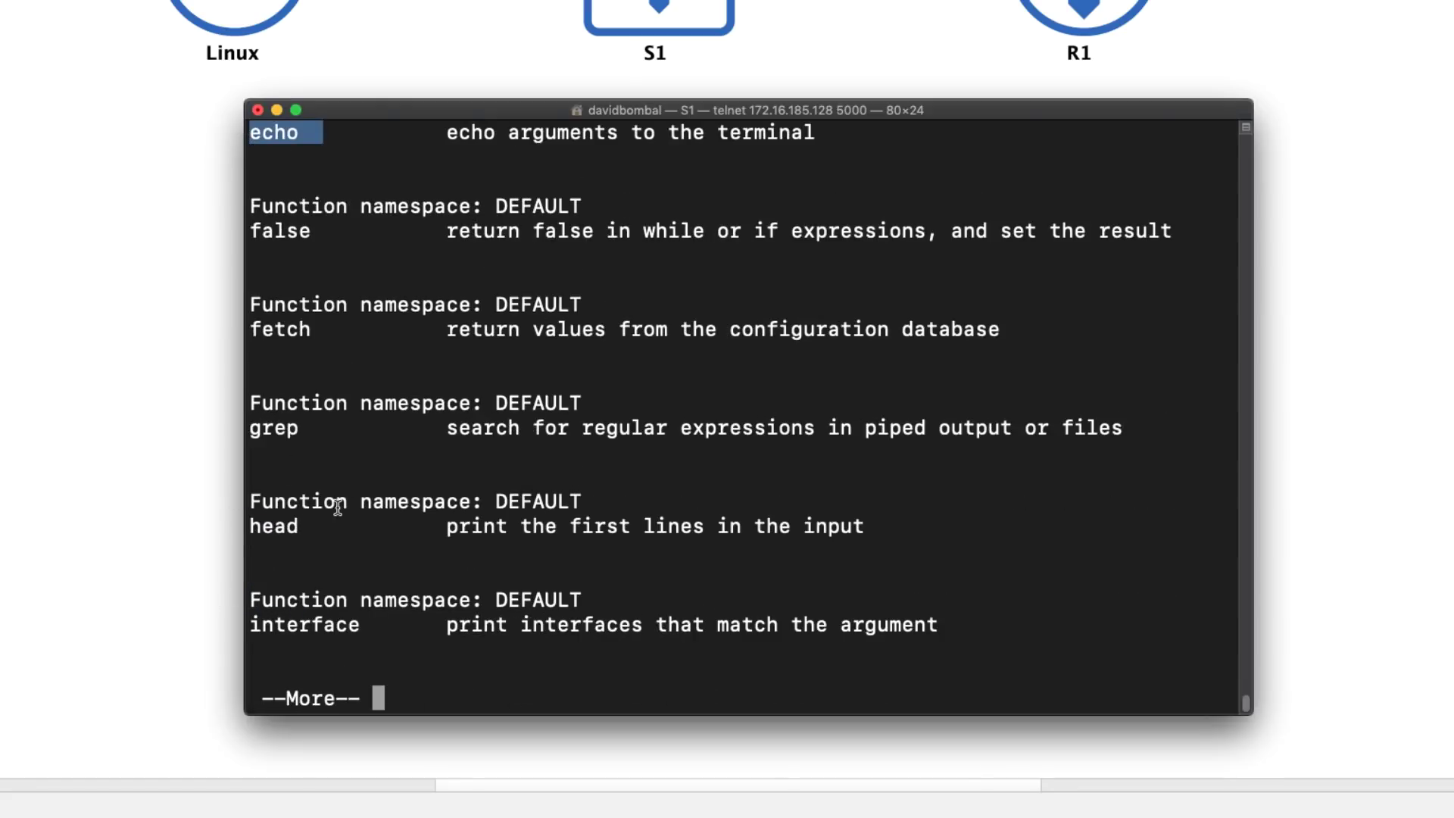
drag(322, 426, 1170, 429)
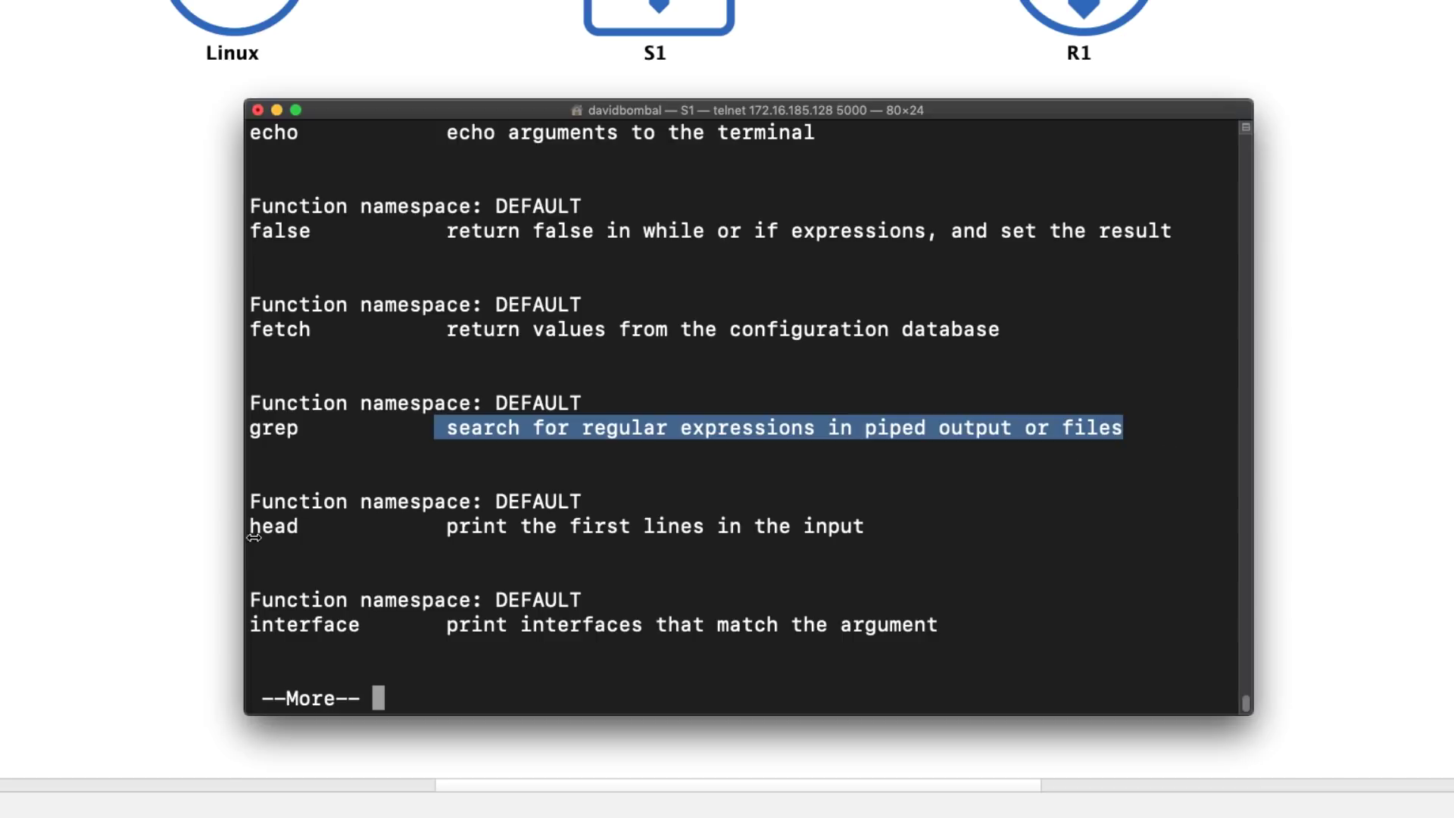
double_click(296, 528)
key(space)
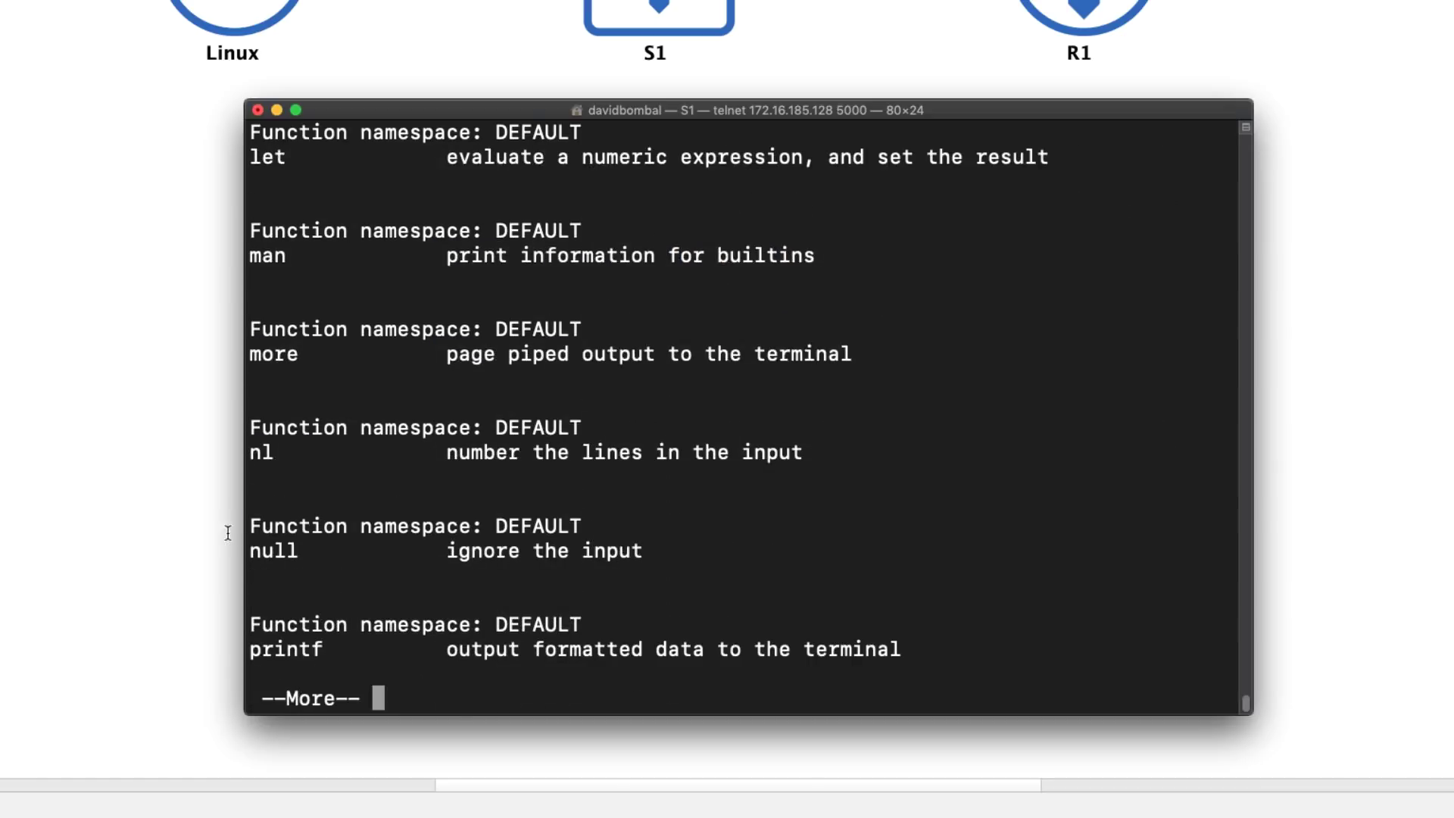
drag(306, 354, 242, 350)
key(space)
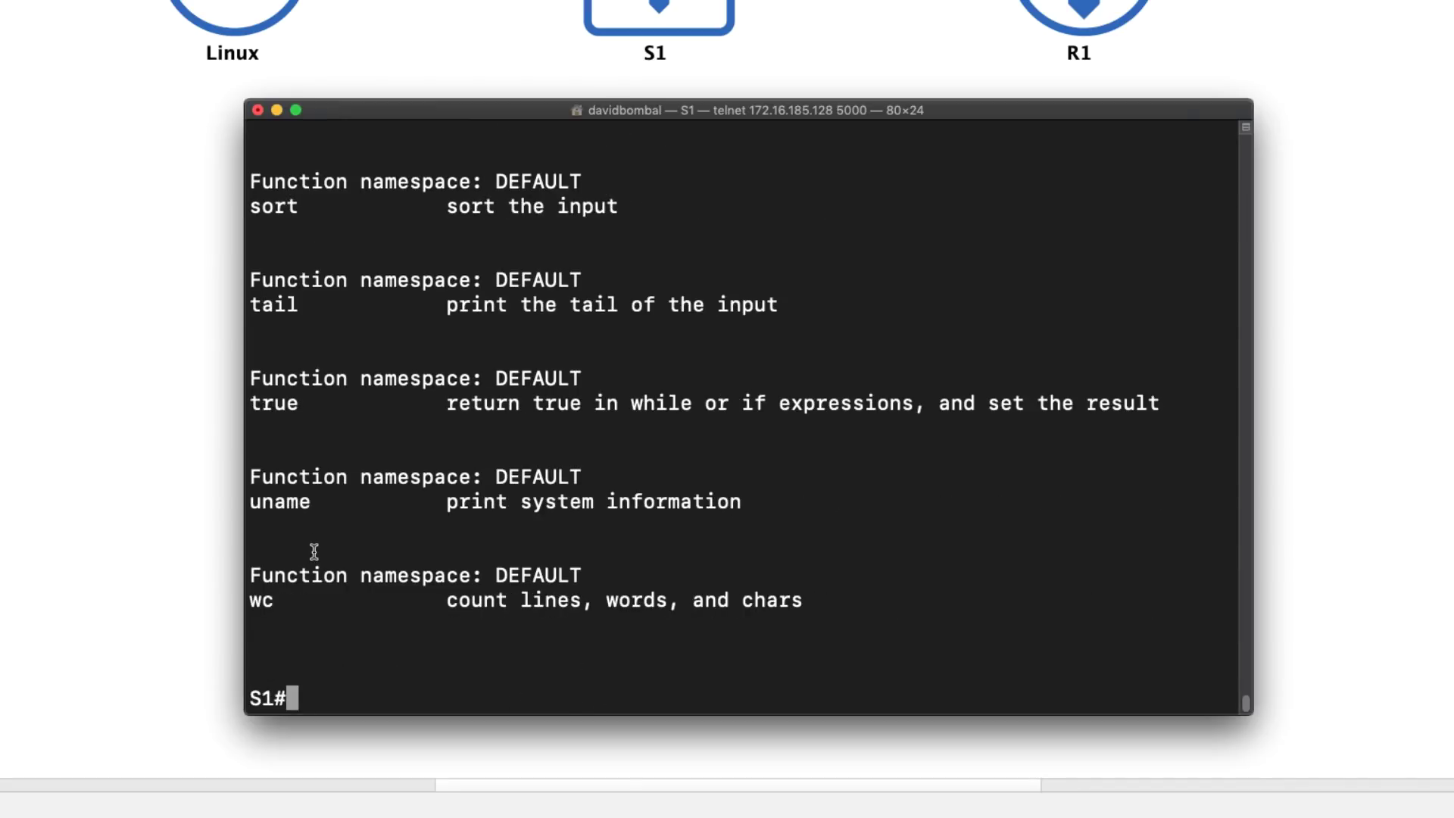
- Run "sh run | head" on S1 to print the first lines of the running configuration, and highlight the output
text(sh run)
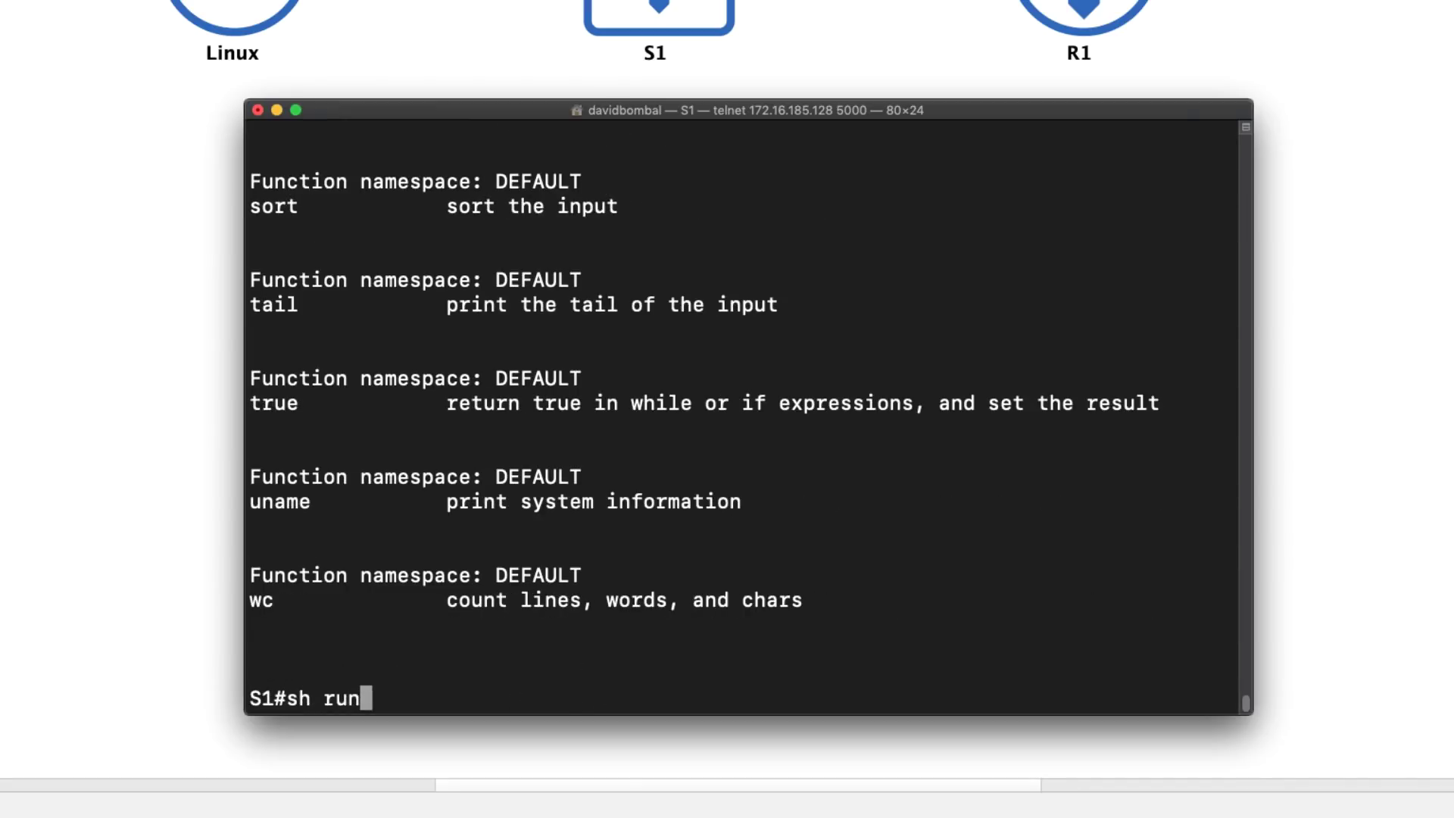
text( | head)
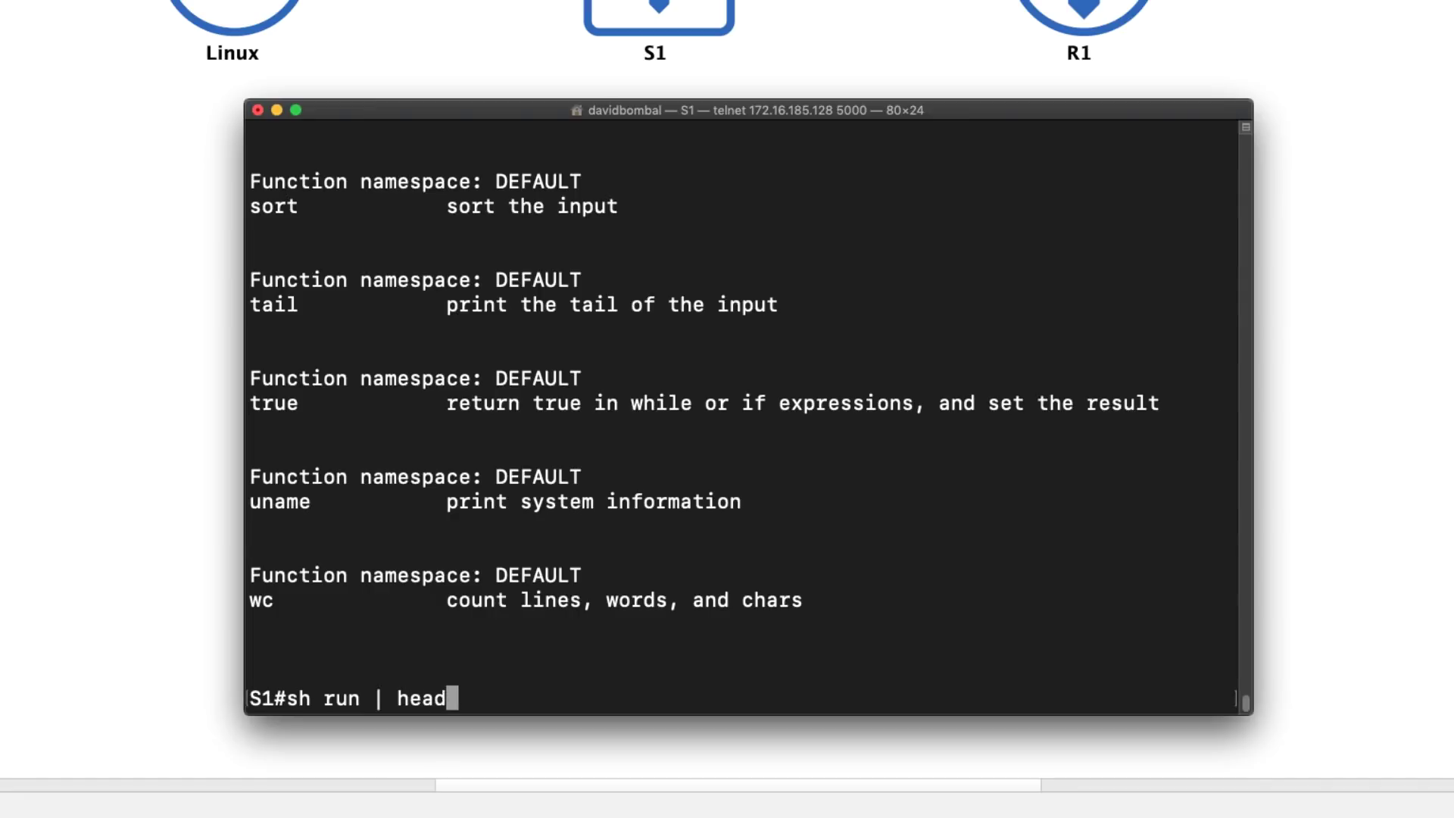
key(Return)
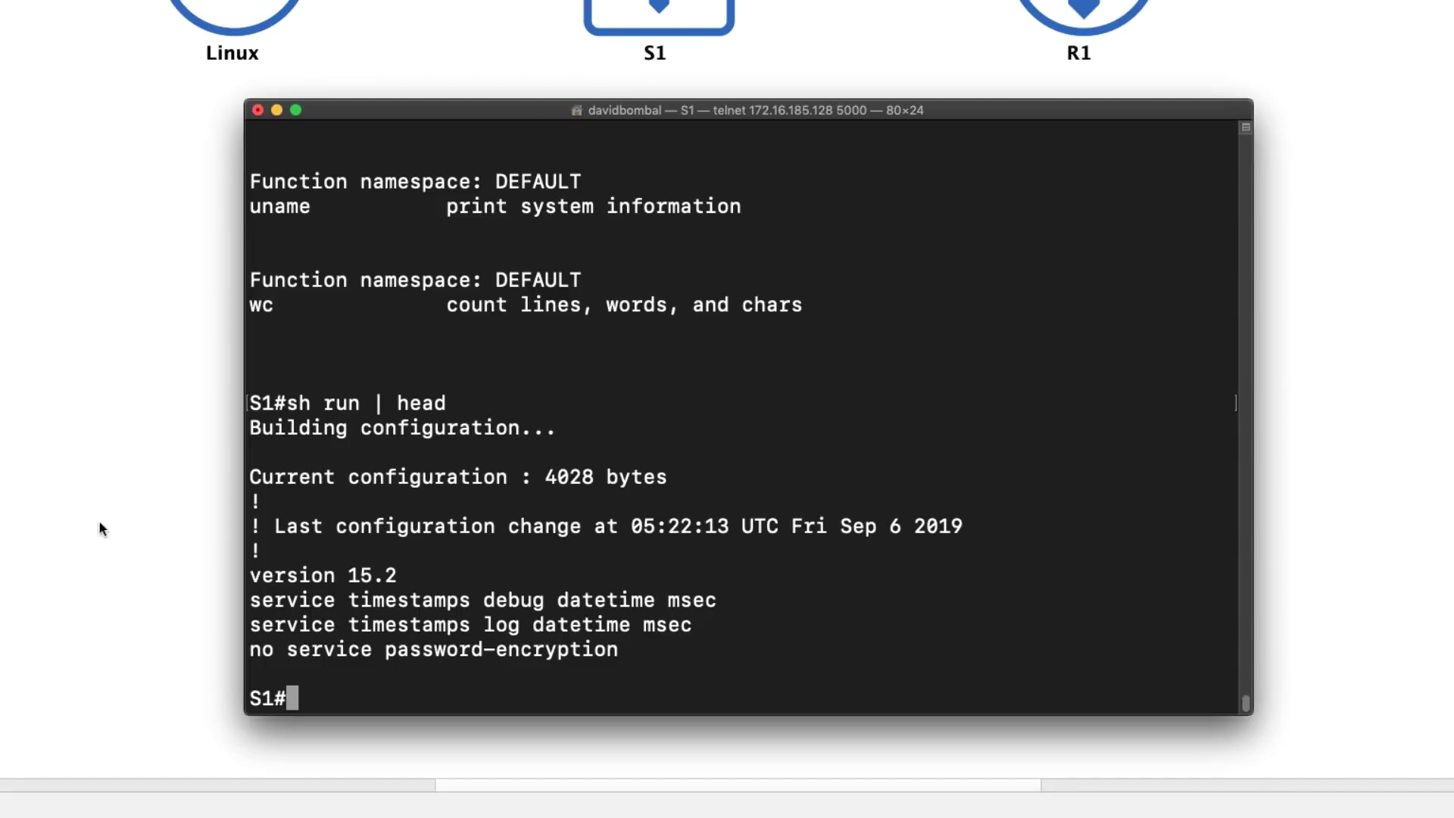
drag(275, 428, 671, 763)
- Change the filter of the recalled command and run "sh run | tail" to print the configuration's last lines
key(Up)
key(BackSpace)
key(BackSpace)
key(BackSpace)
key(BackSpace)
text(tail)
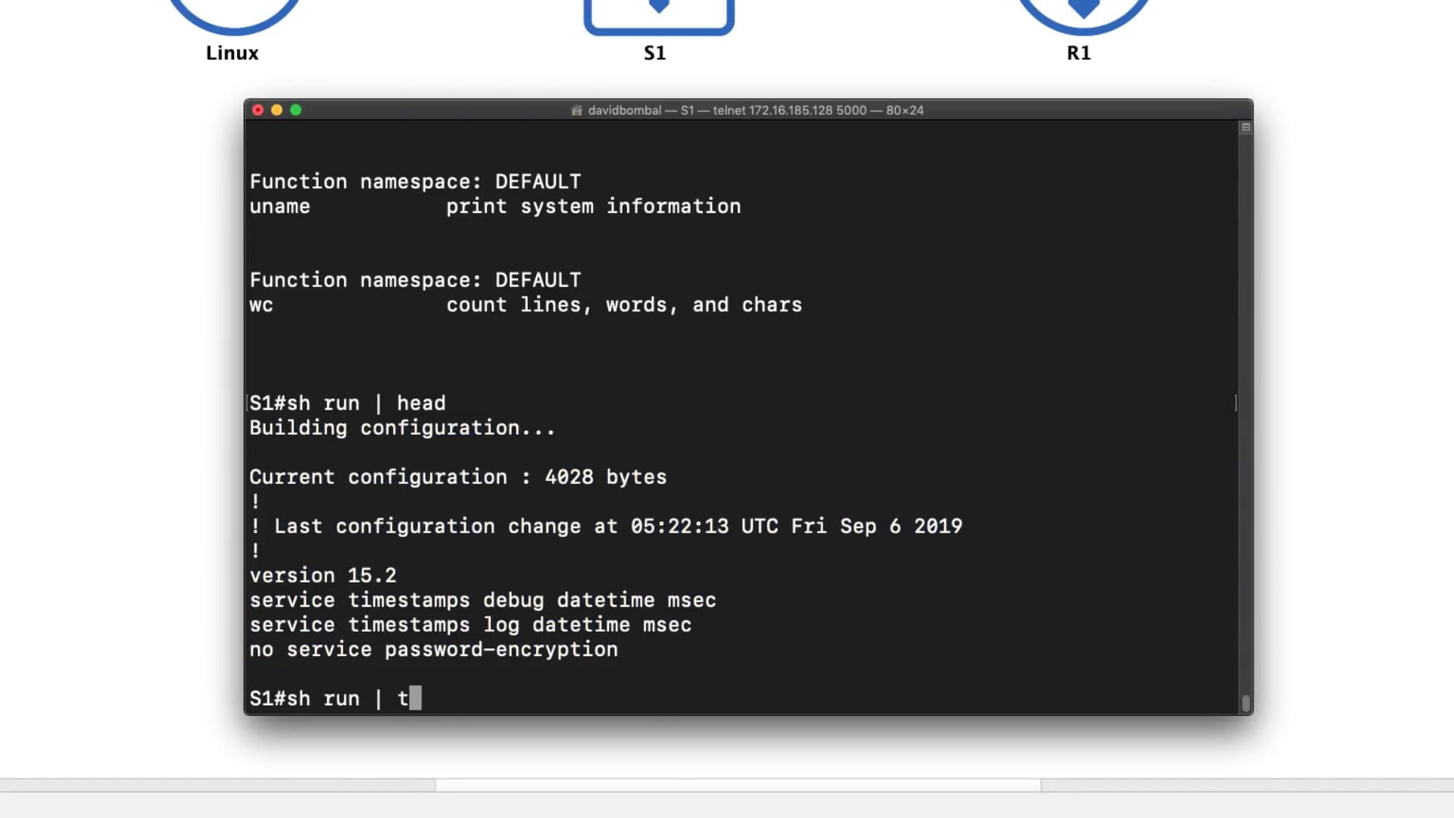
key(Return)
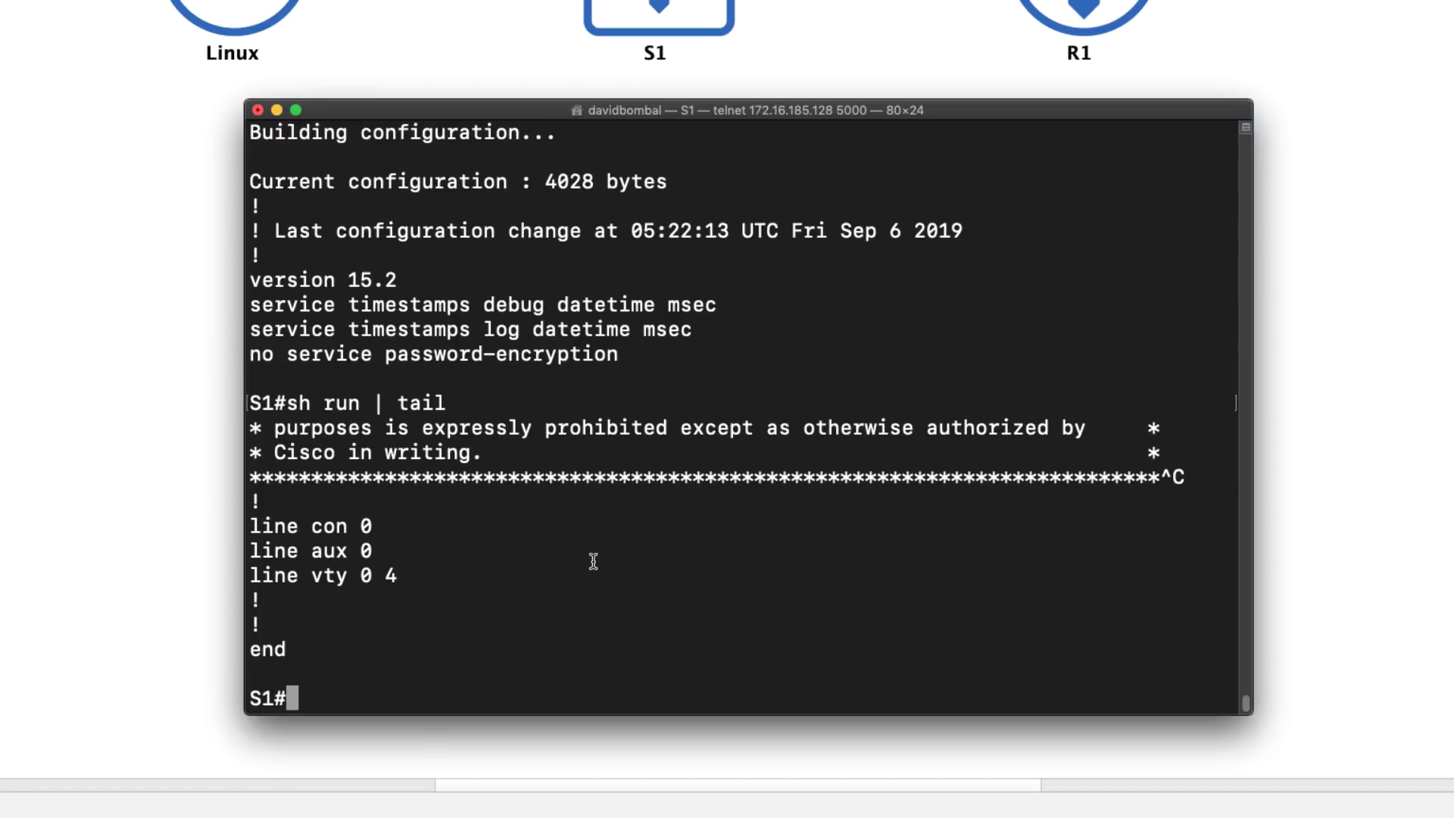
- List S1's flash directory, and save the running configuration to a file with "sh run > shrun.cfg"
text(dir)
key(Return)
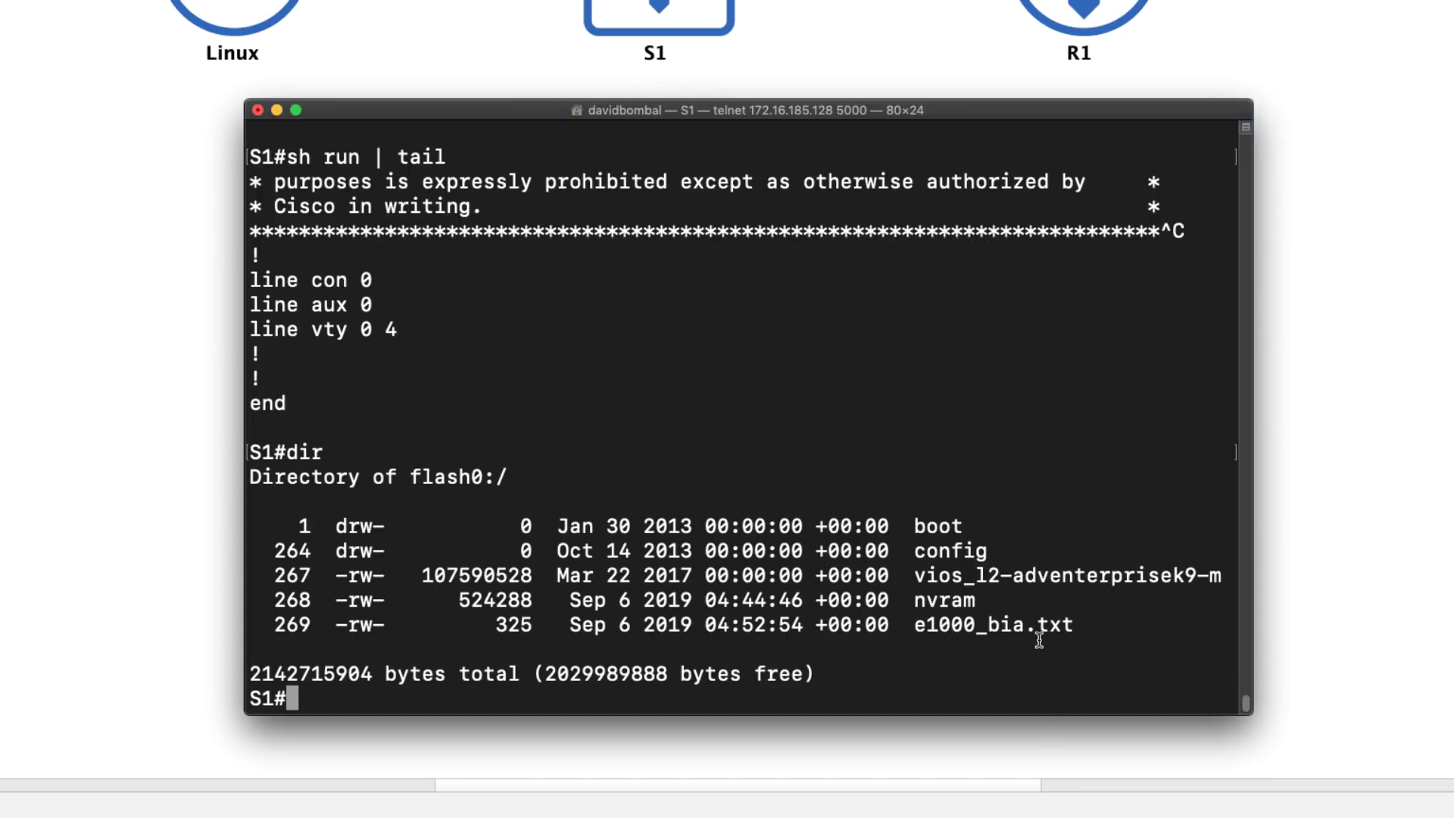
text(sh run )
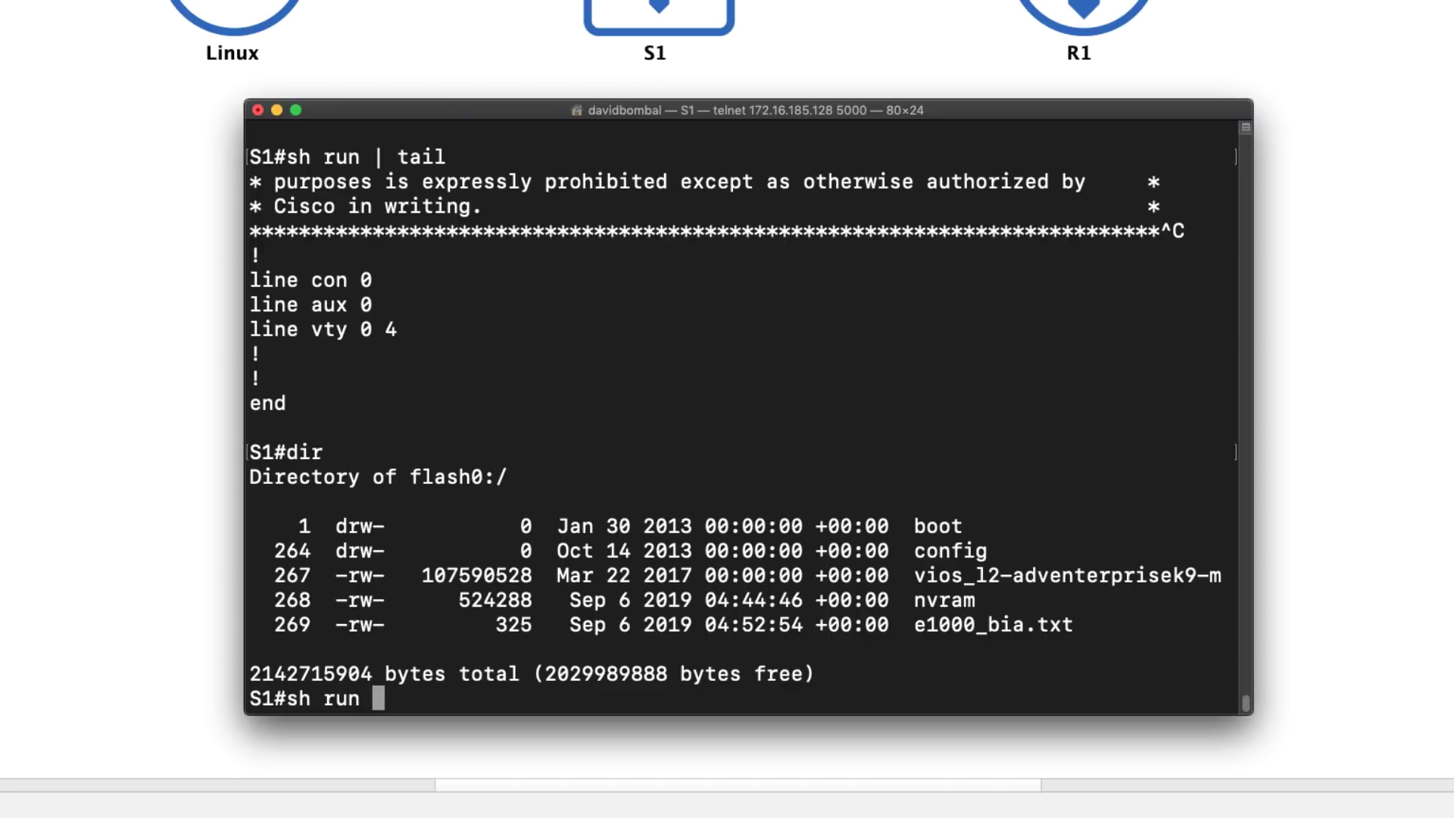
text(> )
text(shrun.t)
text(fg)
key(Return)
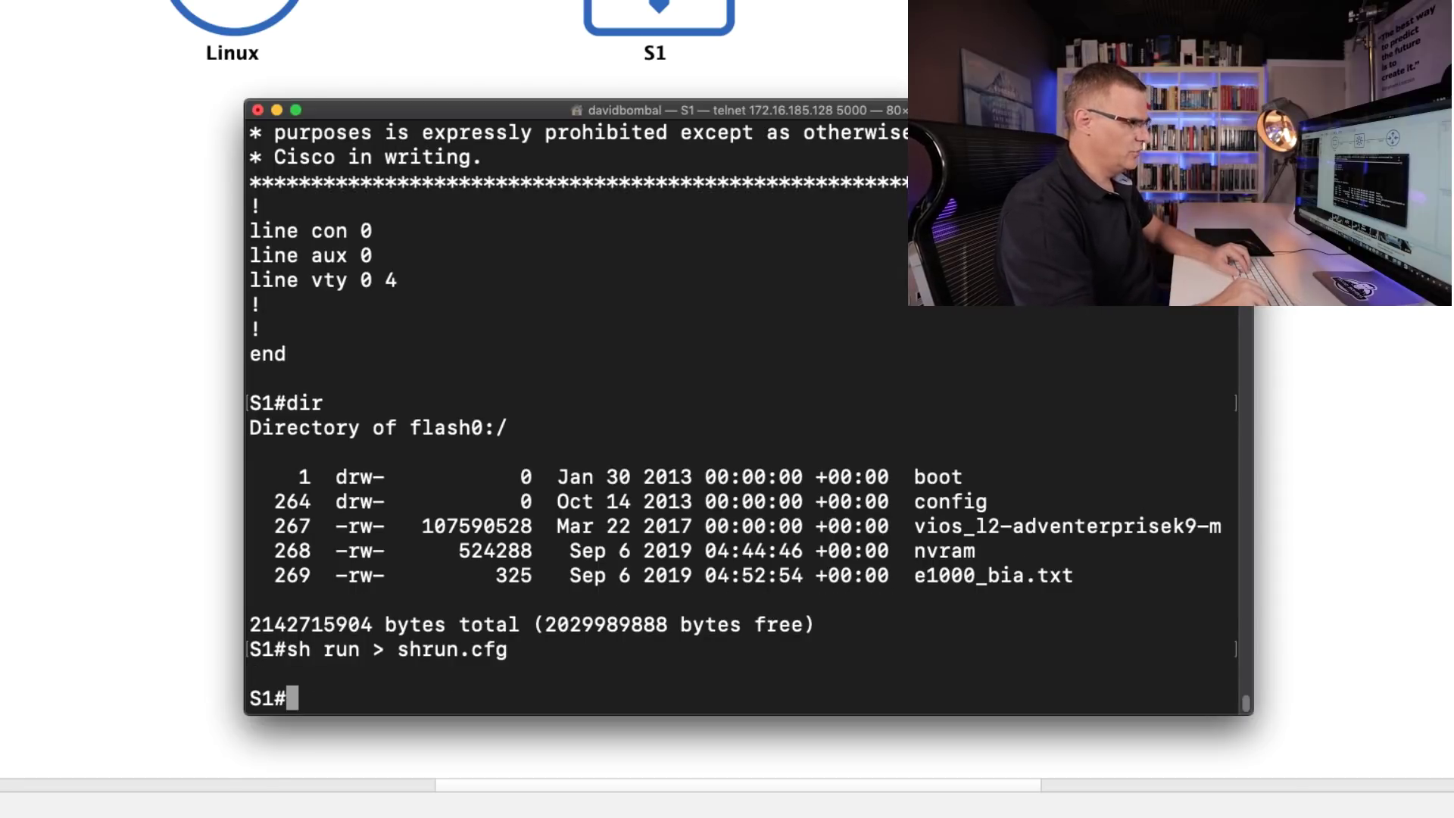
- List the flash directory again with "dir" and highlight the shrun.cfg entry
text(dir)
key(Return)
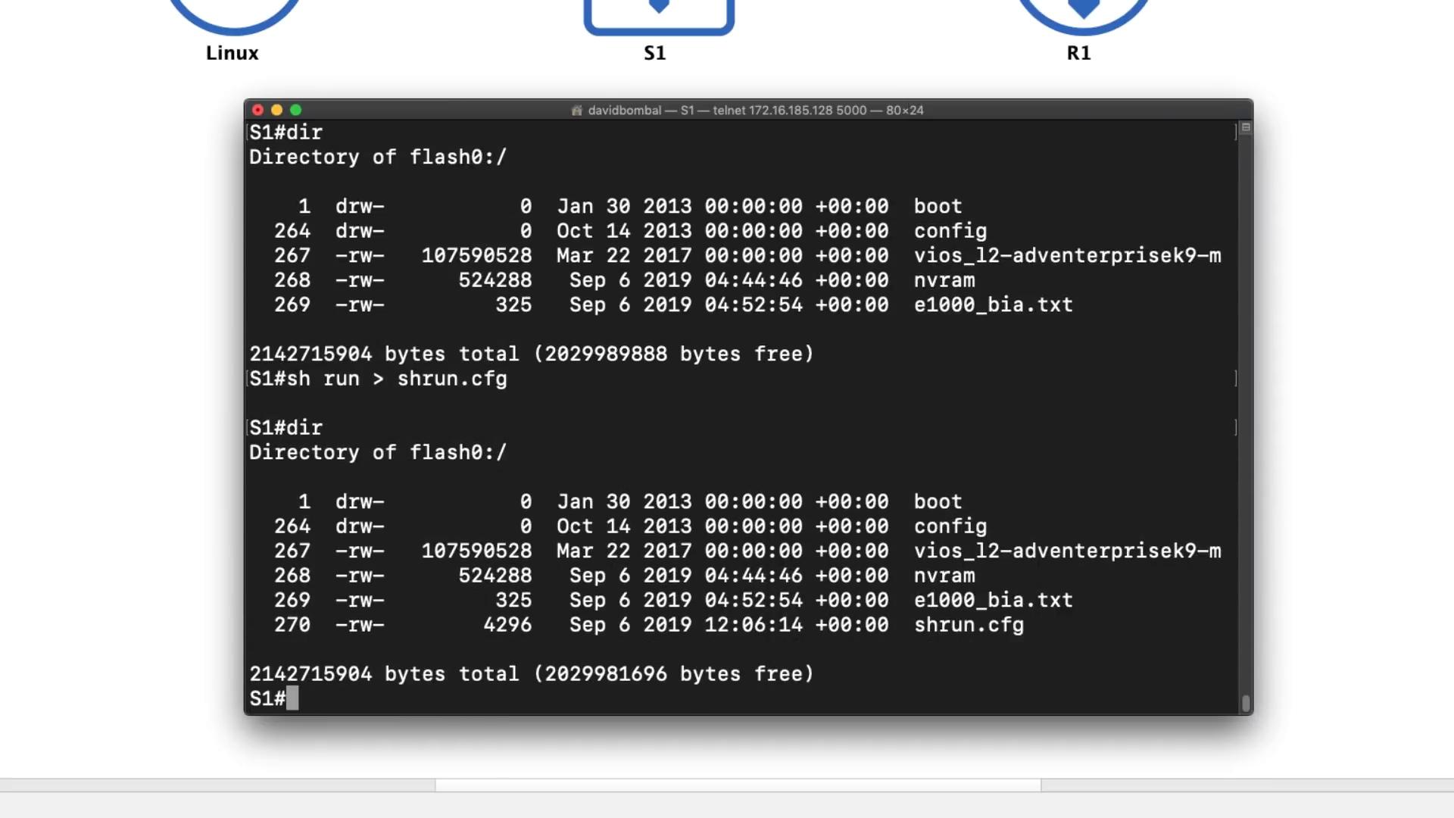
drag(1031, 624, 773, 624)
- Display the saved configuration with "more shrun.cfg", page through part of it, and quit the listing
text(more sh)
key(Tab)
text(ru)
key(Tab)
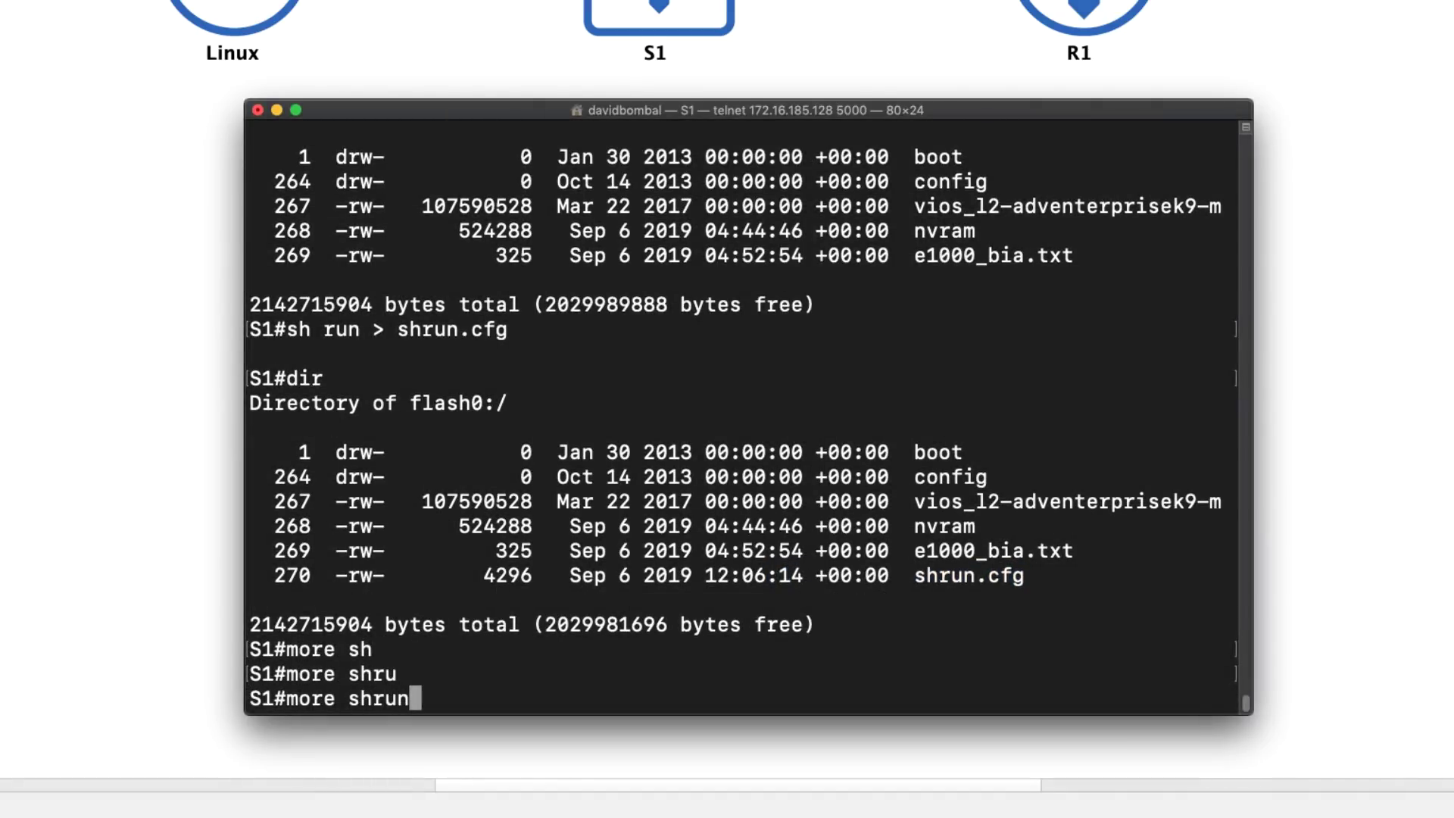
key(Return)
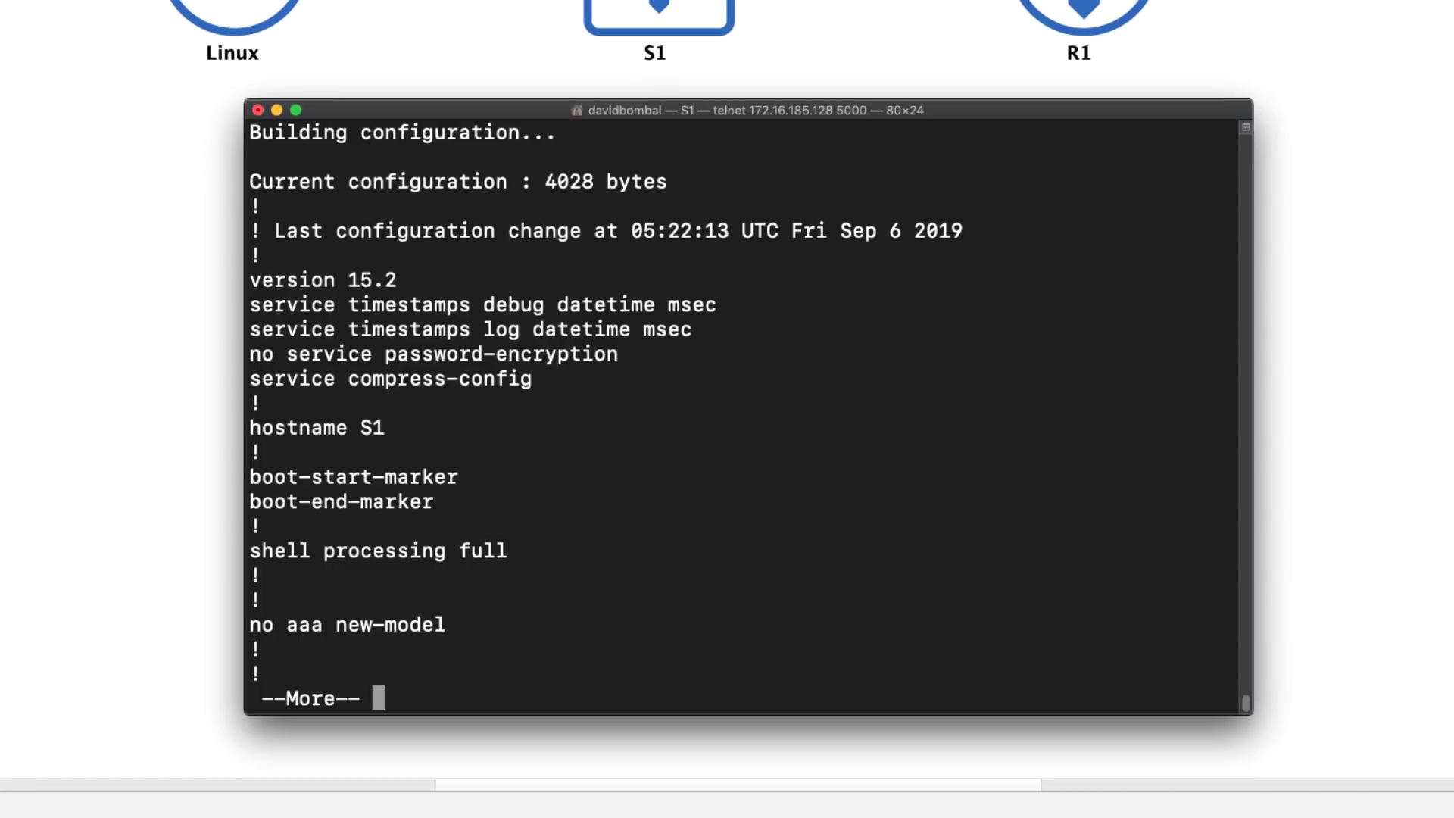
key(space)
key(space)
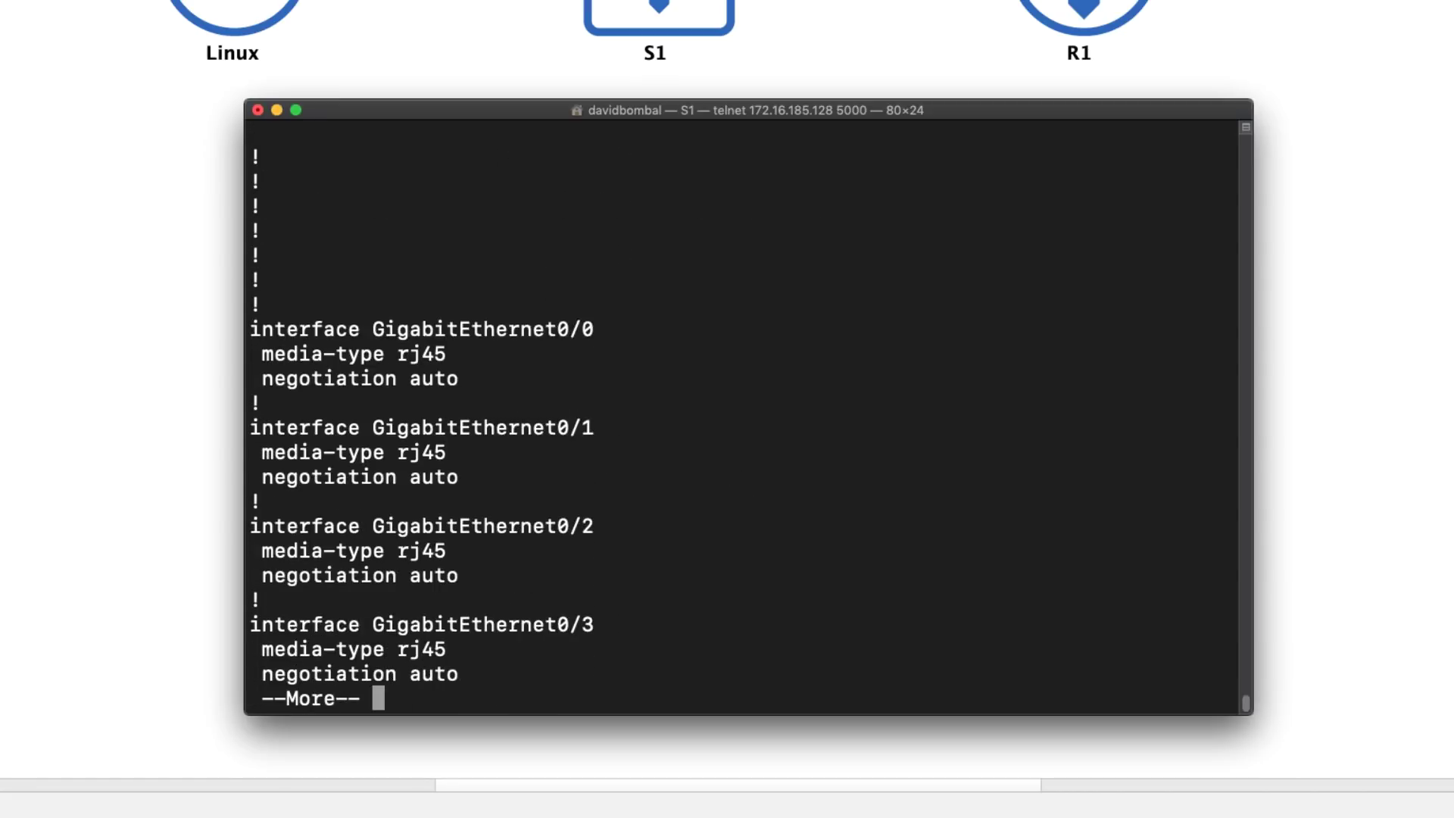
key(q)
- Replace the recalled file display command with "sh ip route ?" to list the options of the route command
key(Up)
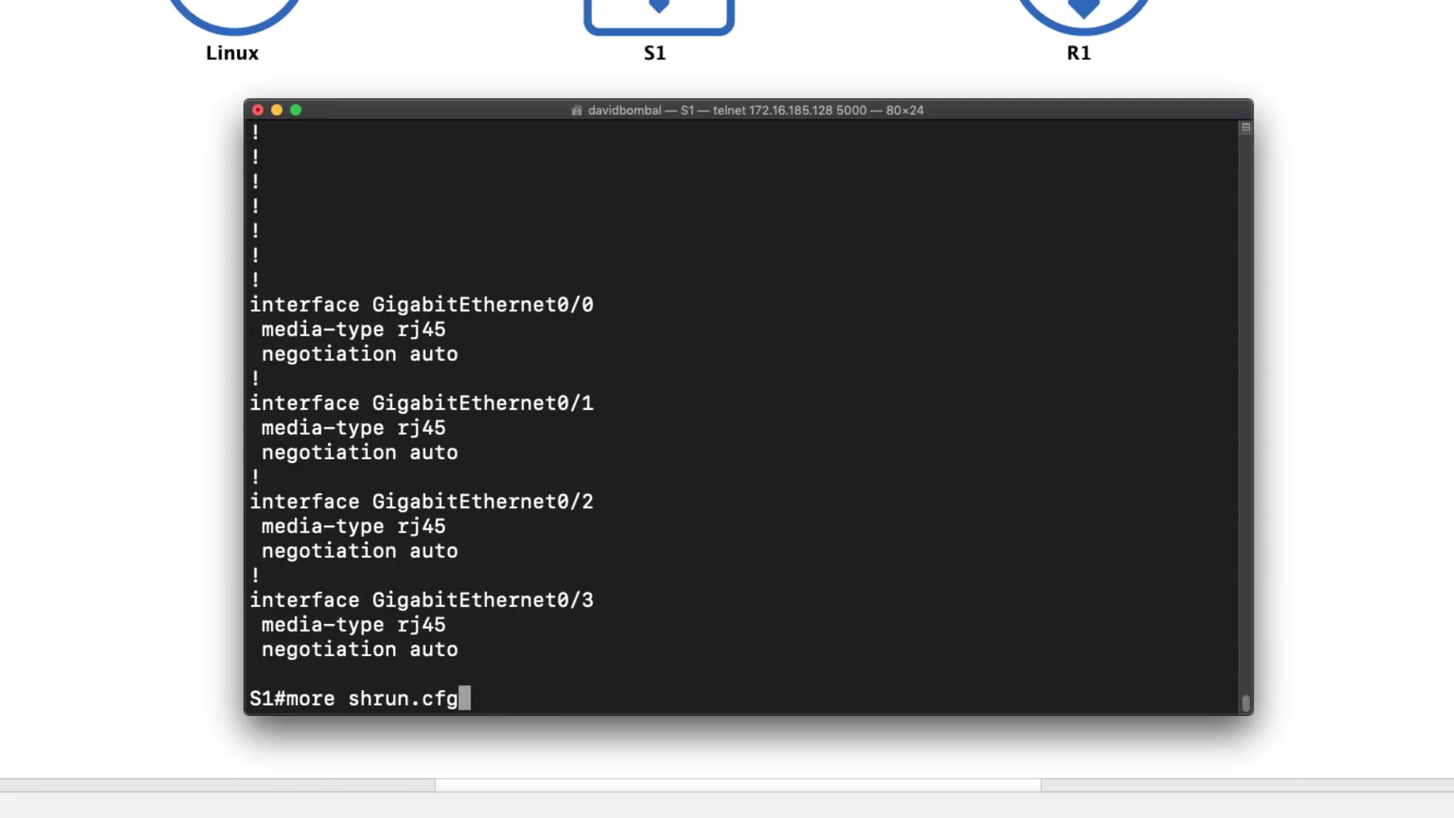
key(BackSpace)
key(BackSpace)
key(BackSpace)
key(BackSpace)
key(BackSpace)
key(BackSpace)
key(BackSpace)
key(BackSpace)
key(BackSpace)
key(BackSpace)
key(BackSpace)
key(BackSpace)
key(BackSpace)
key(BackSpace)
text(shg)
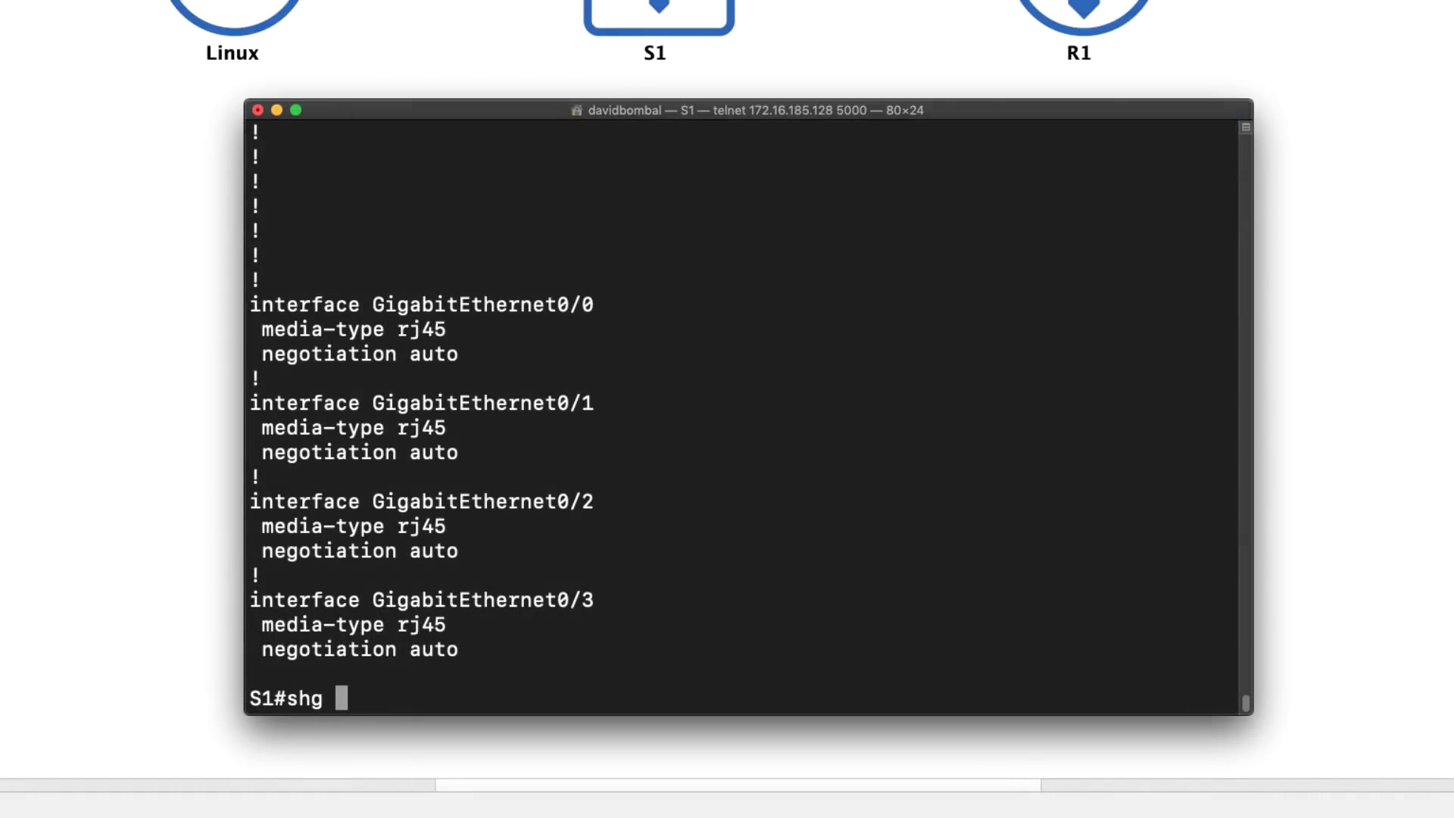
key(BackSpace)
key(BackSpace)
text(ip rou)
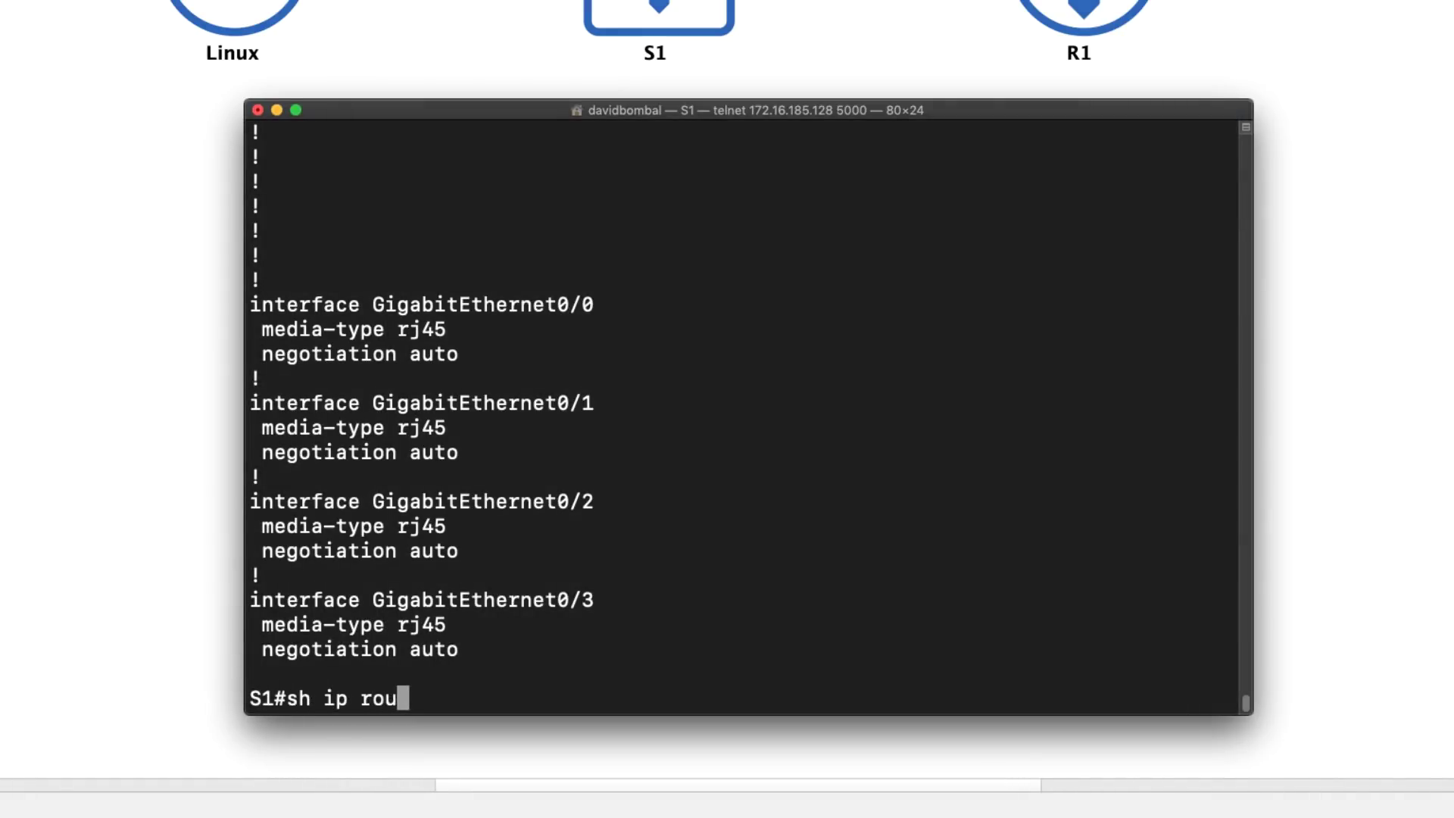
text(te ?)
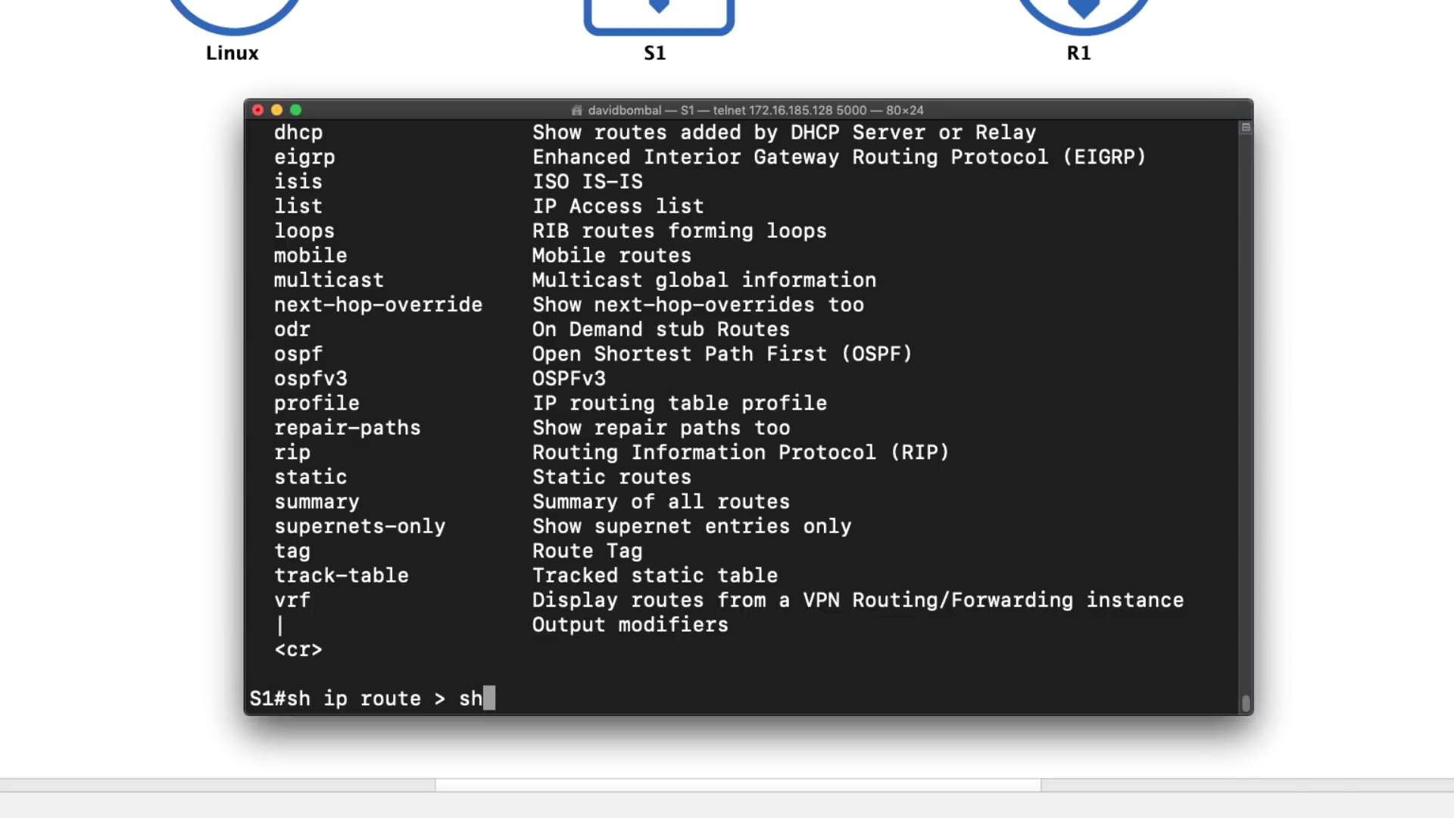
- Save S1's routing table output to a text file with "sh ip route > shiproute.txt"
text(> shiproute.txt)
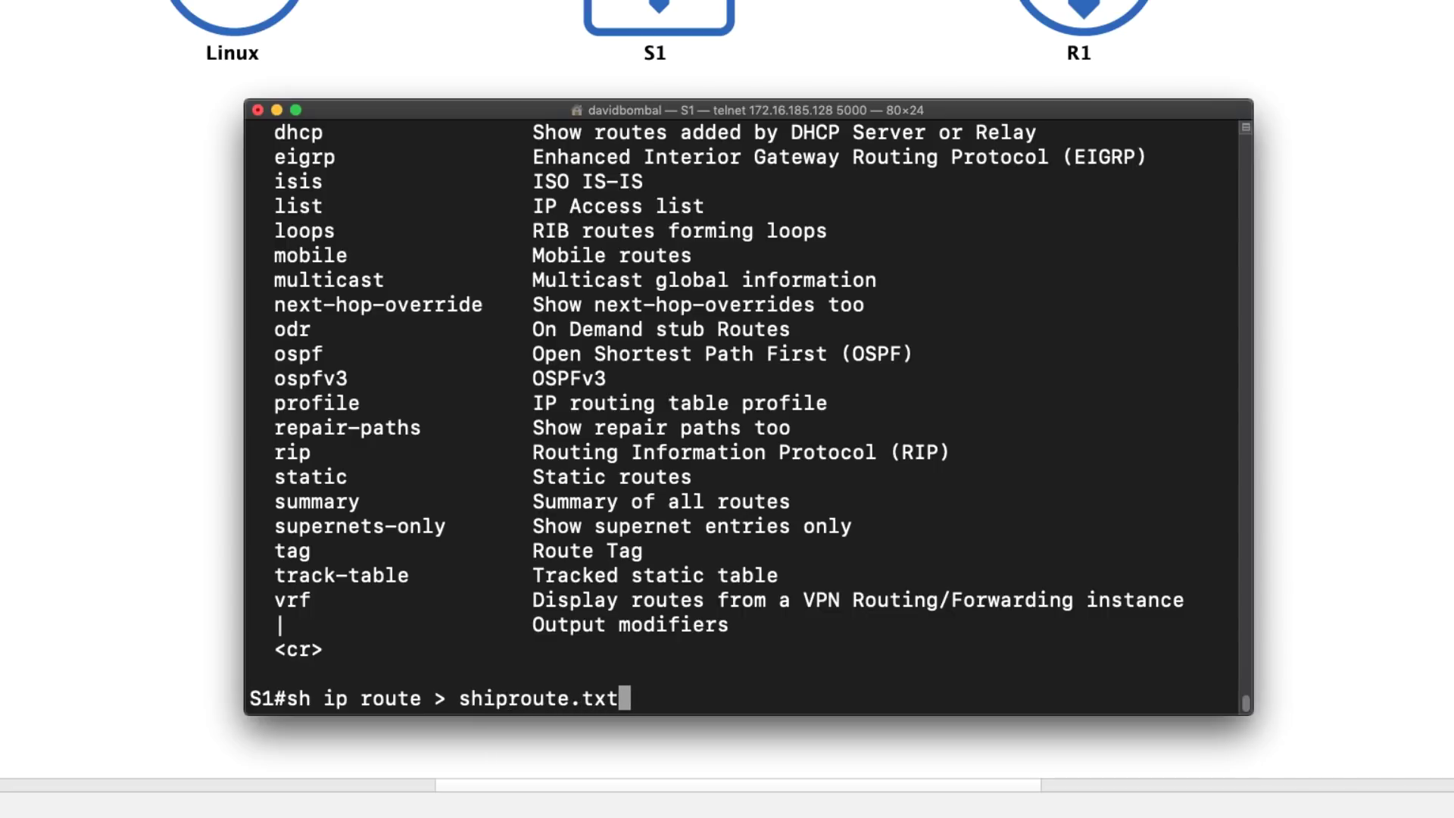
key(Return)
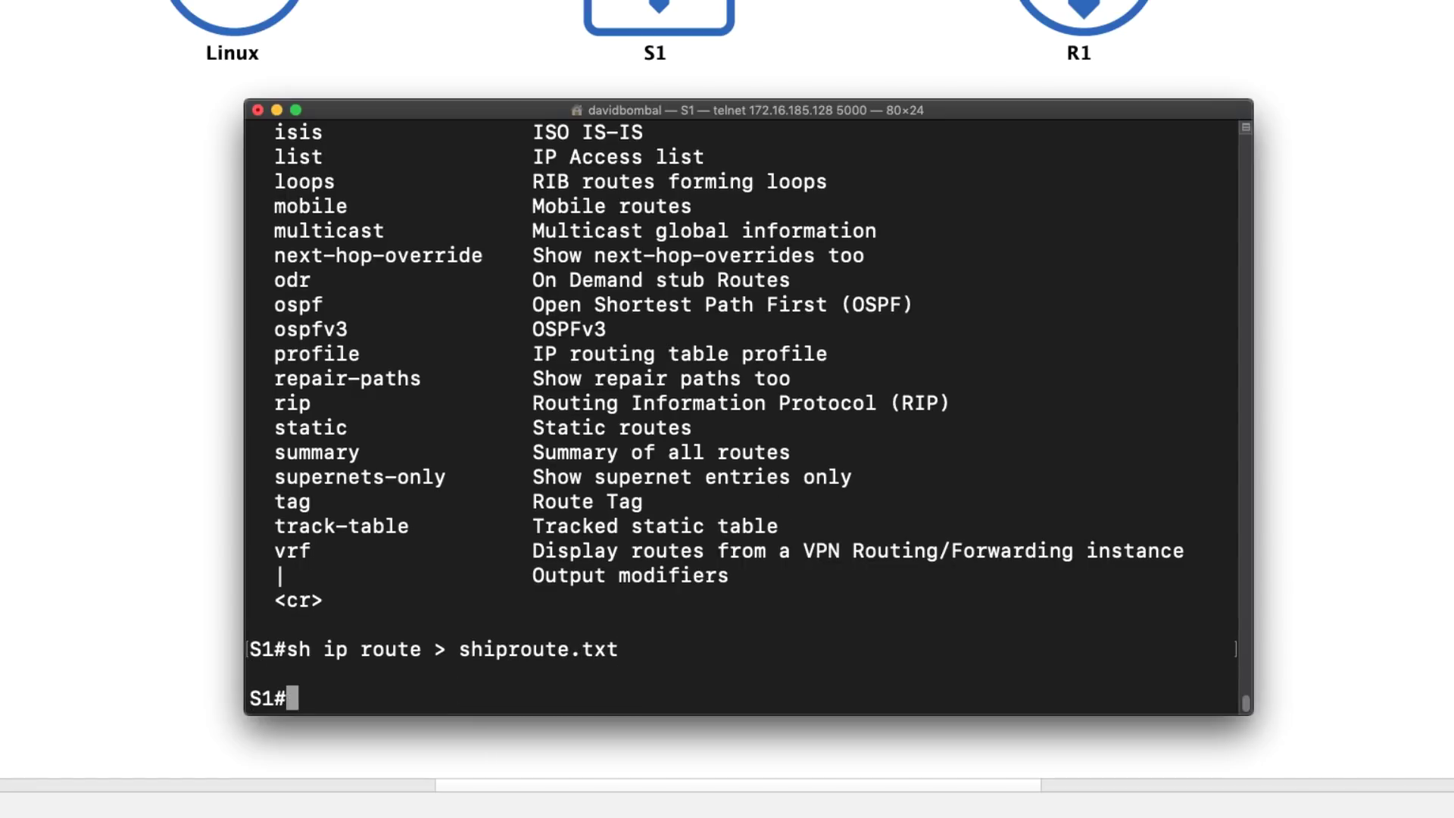
- List S1's flash directory with "dir" and highlight the shiproute.txt entry
text(dir)
key(Return)
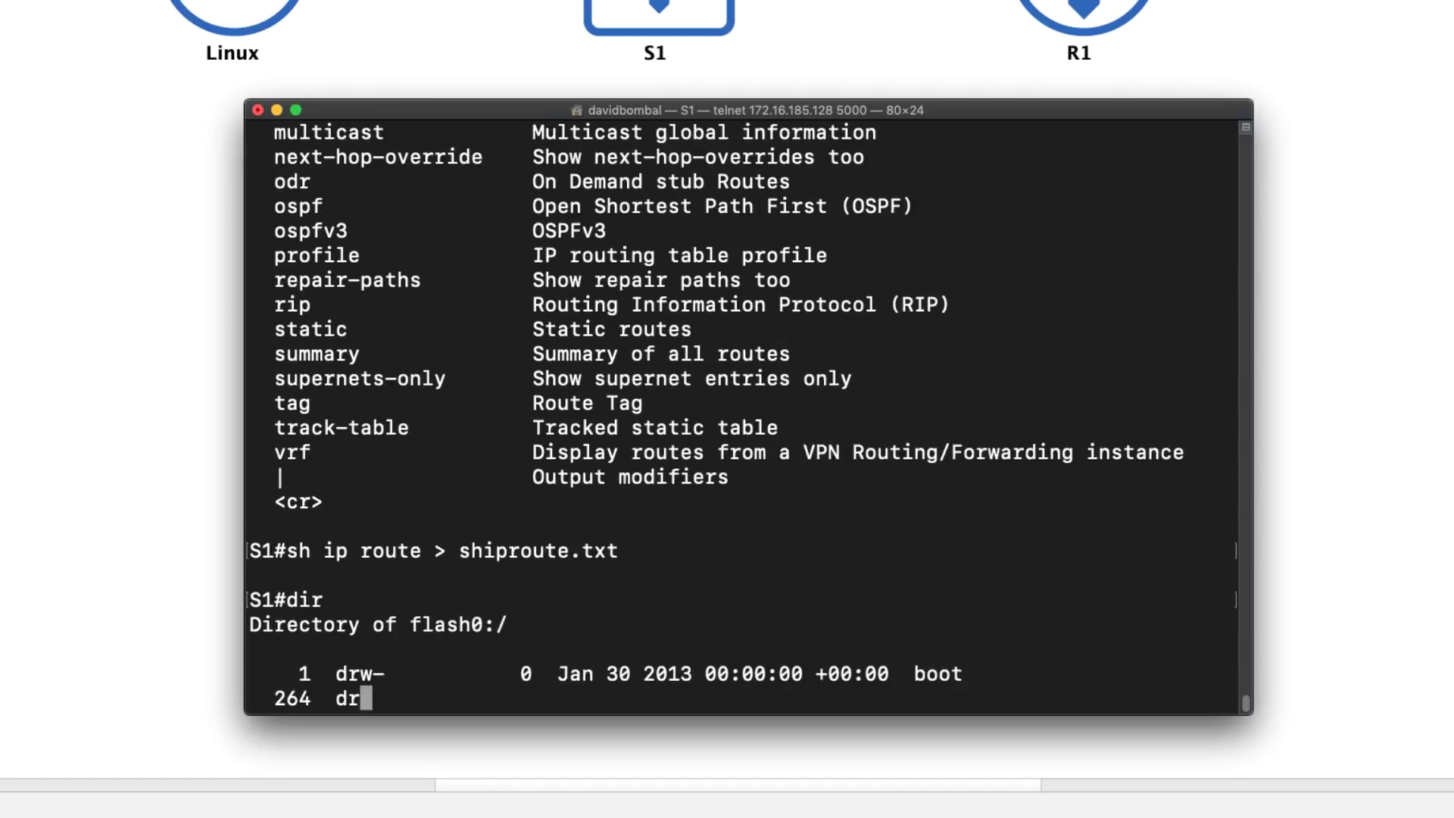
drag(1075, 623, 930, 620)
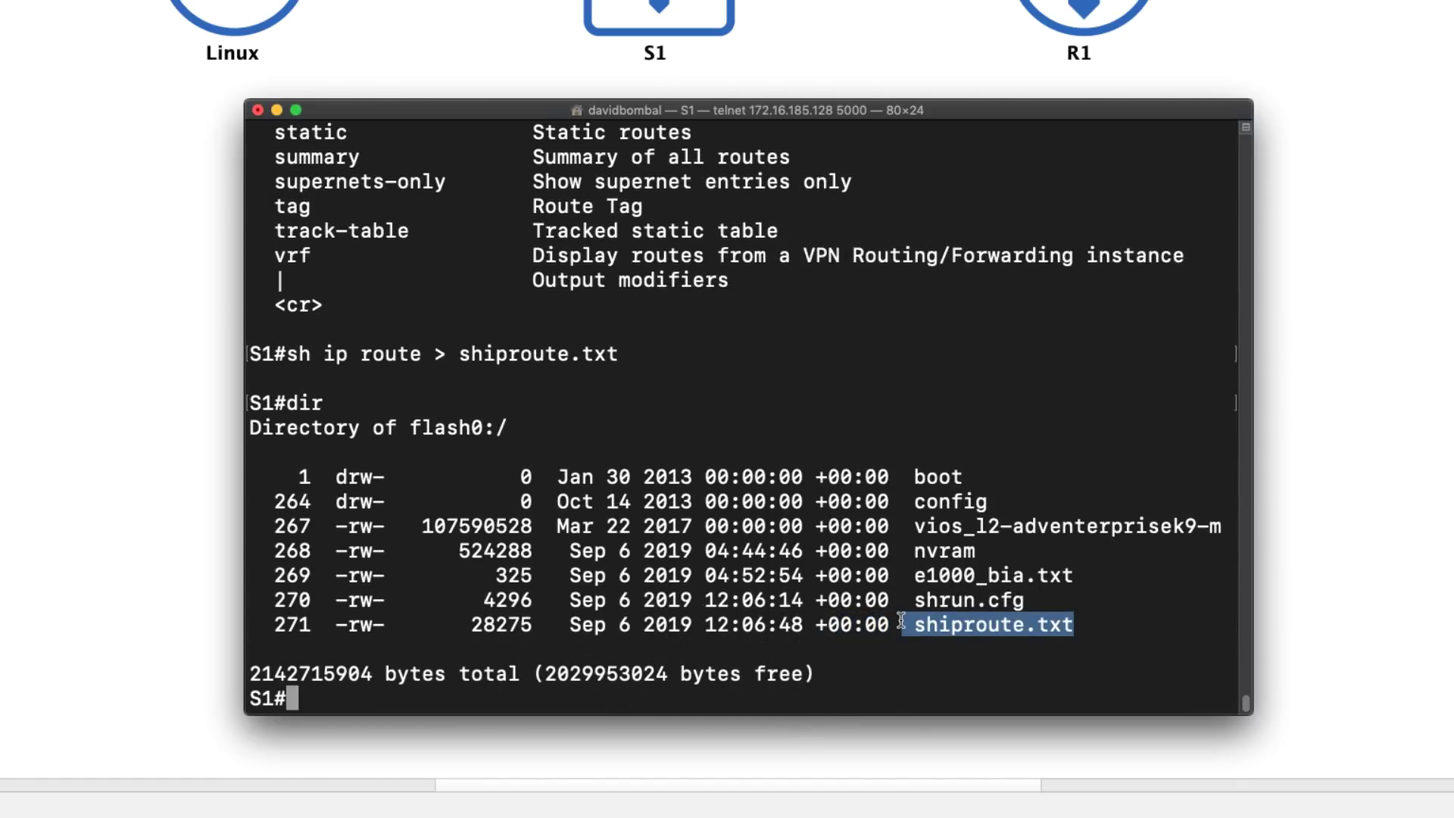
click(901, 621)
- Display the saved routing table on S1 with "cat shiproute.txt"
text(cat sh)
key(Tab)
text(iproute.t)
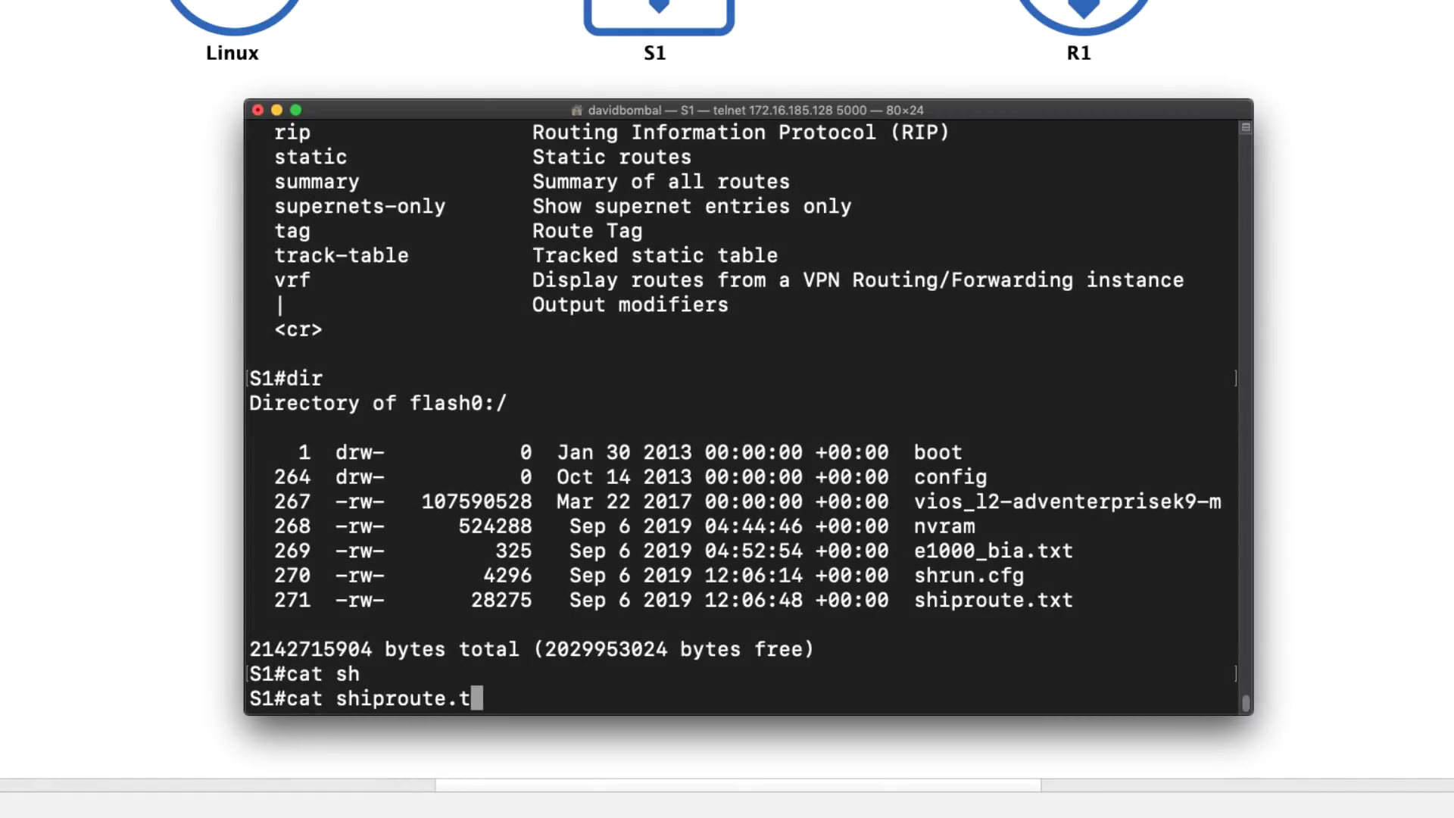
text(xt)
key(Return)
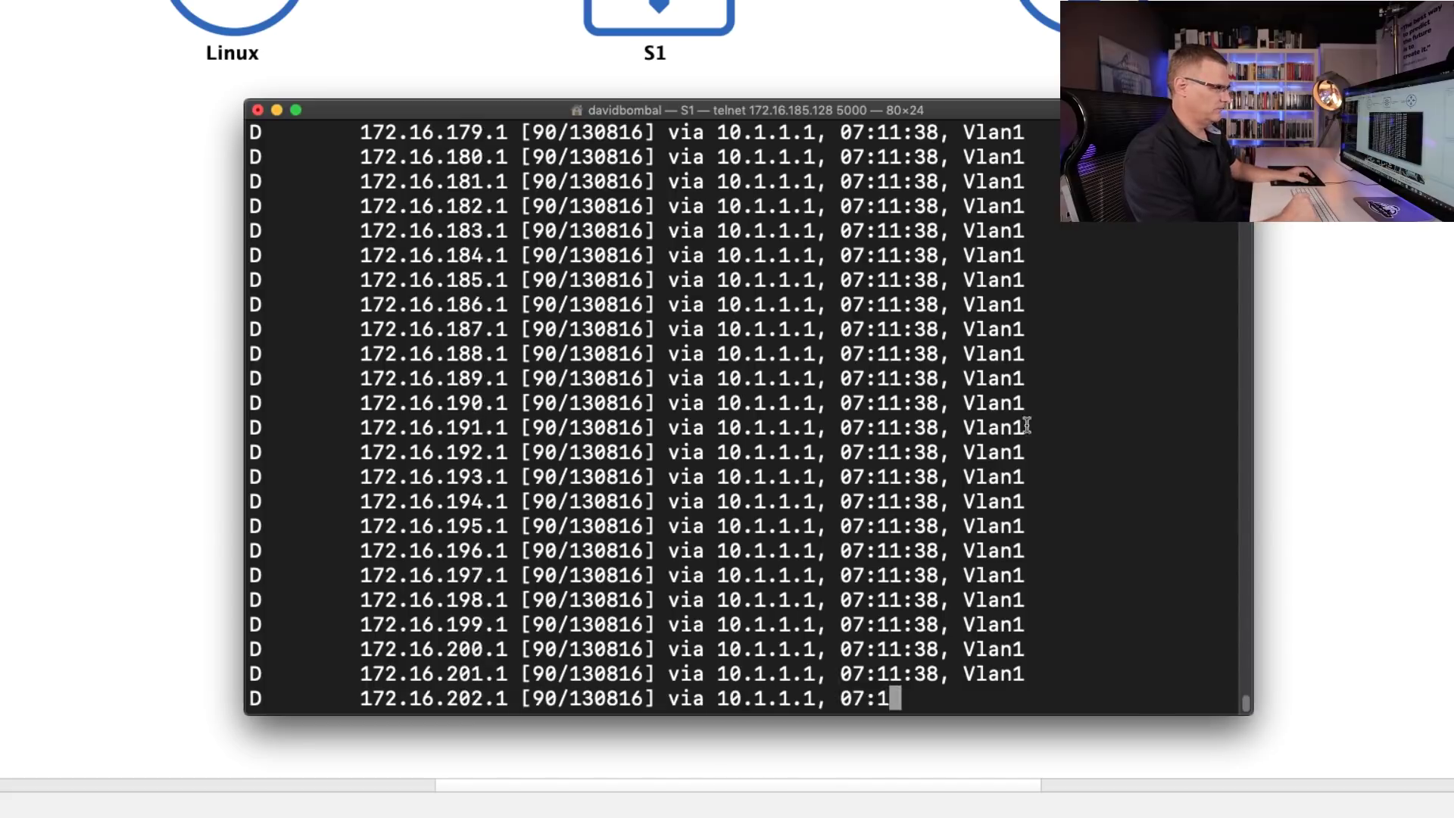
- Bring the Linux terminal up beside S1's window and clear its screen
drag(625, 106, 978, 117)
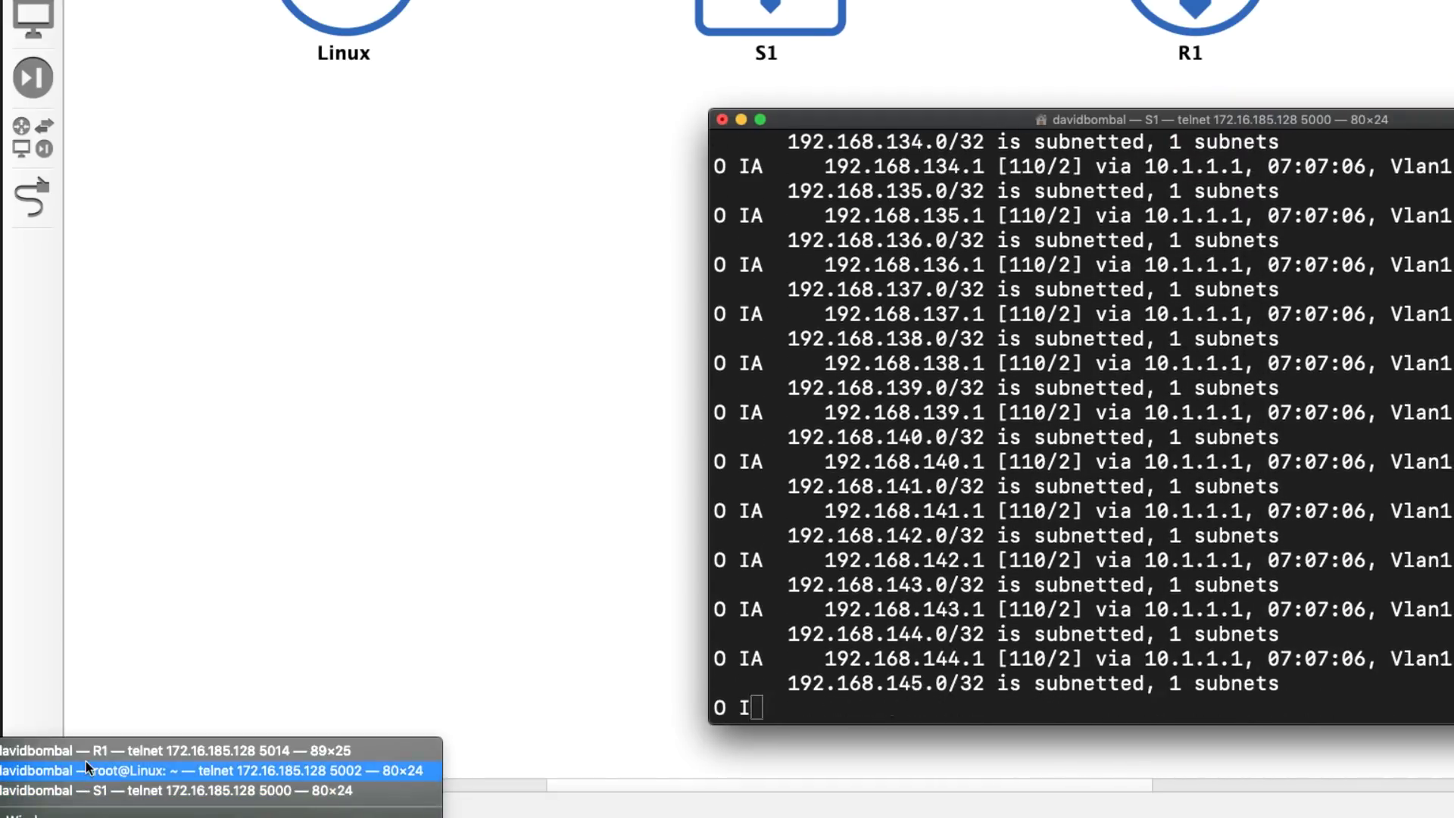
click(85, 761)
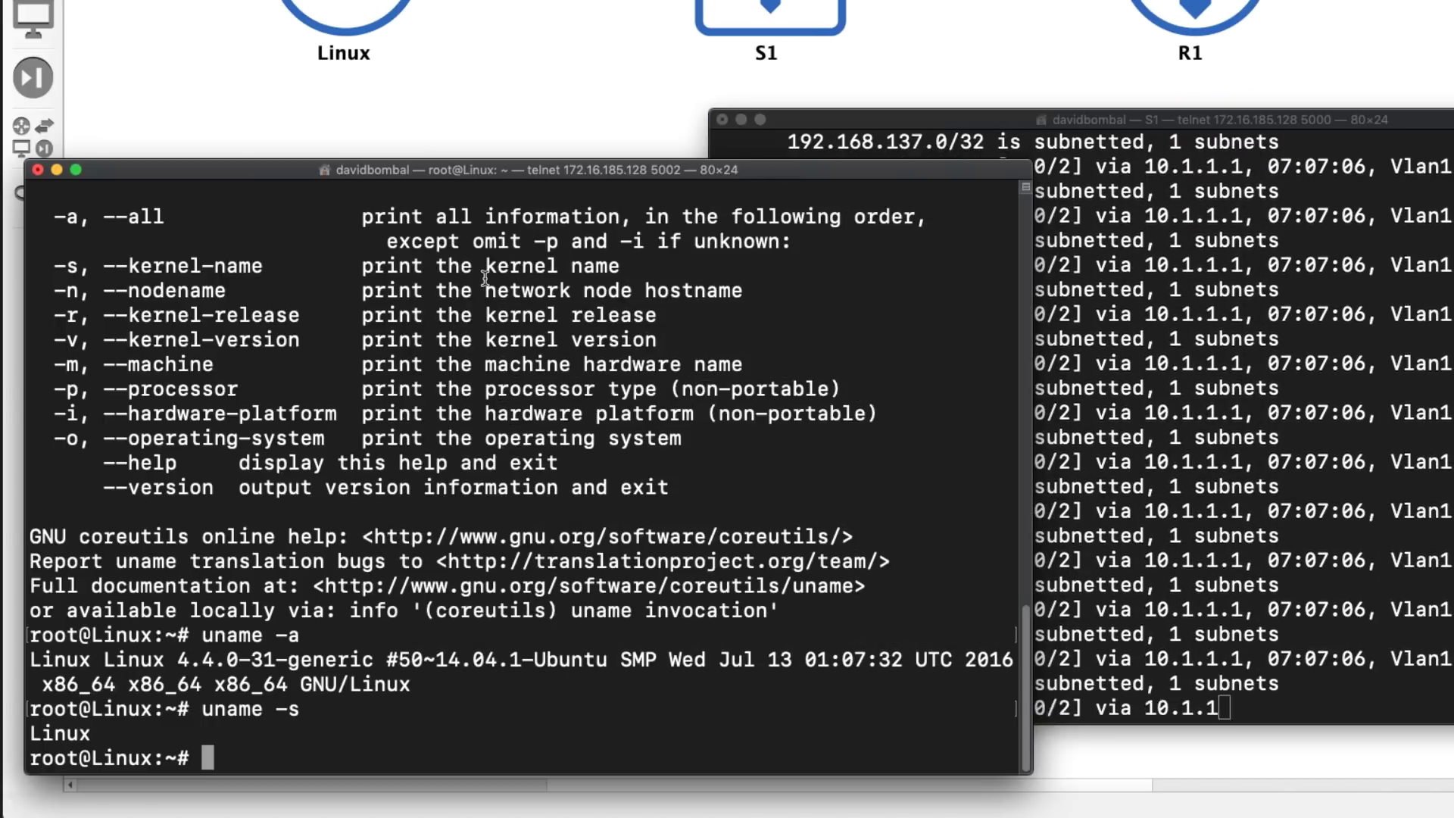
text(clear)
key(Return)
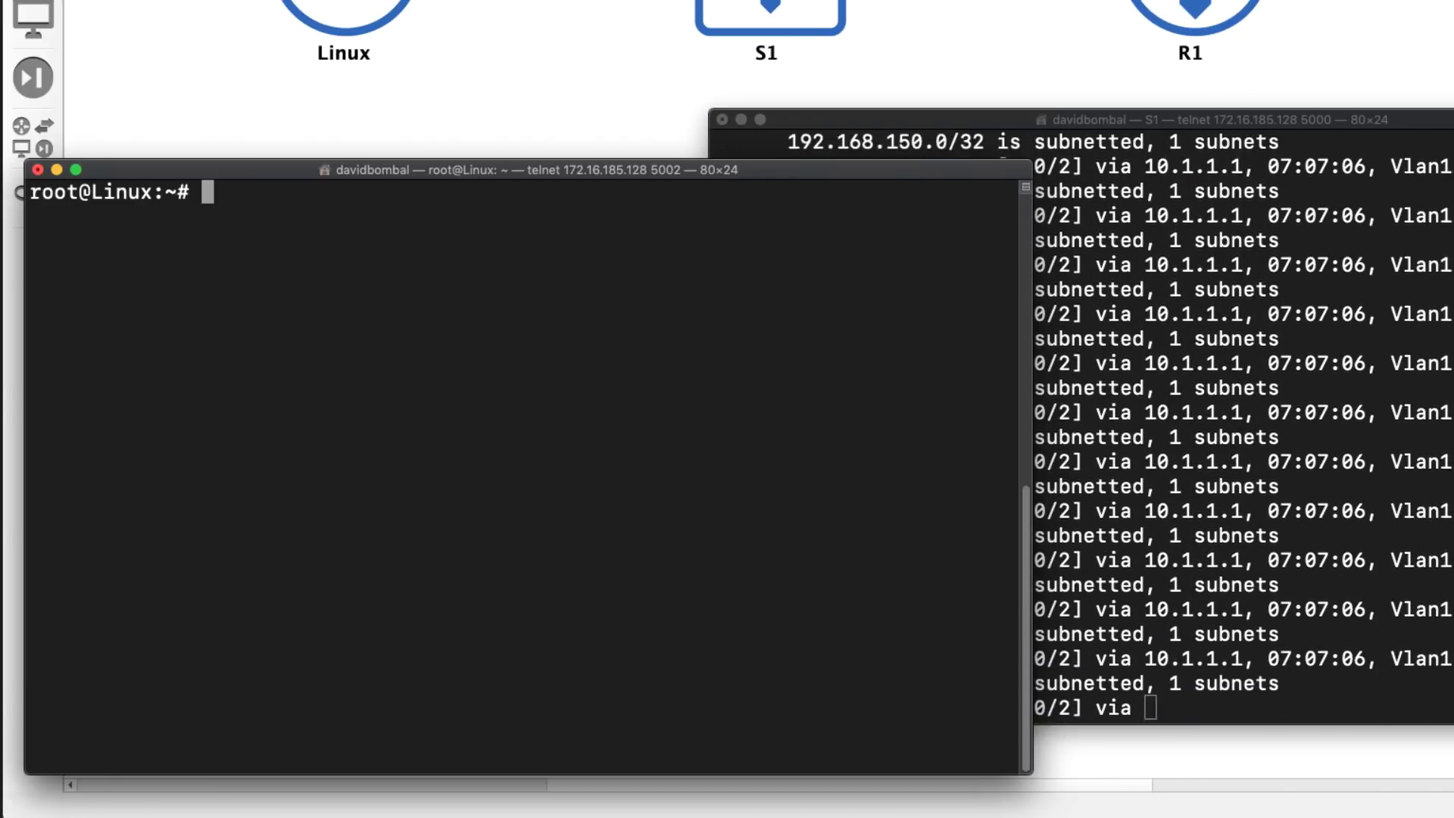
- List the files in the Linux host's home directory with "ls"
text(cat)
key(BackSpace)
key(BackSpace)
key(BackSpace)
text(ls)
key(Return)
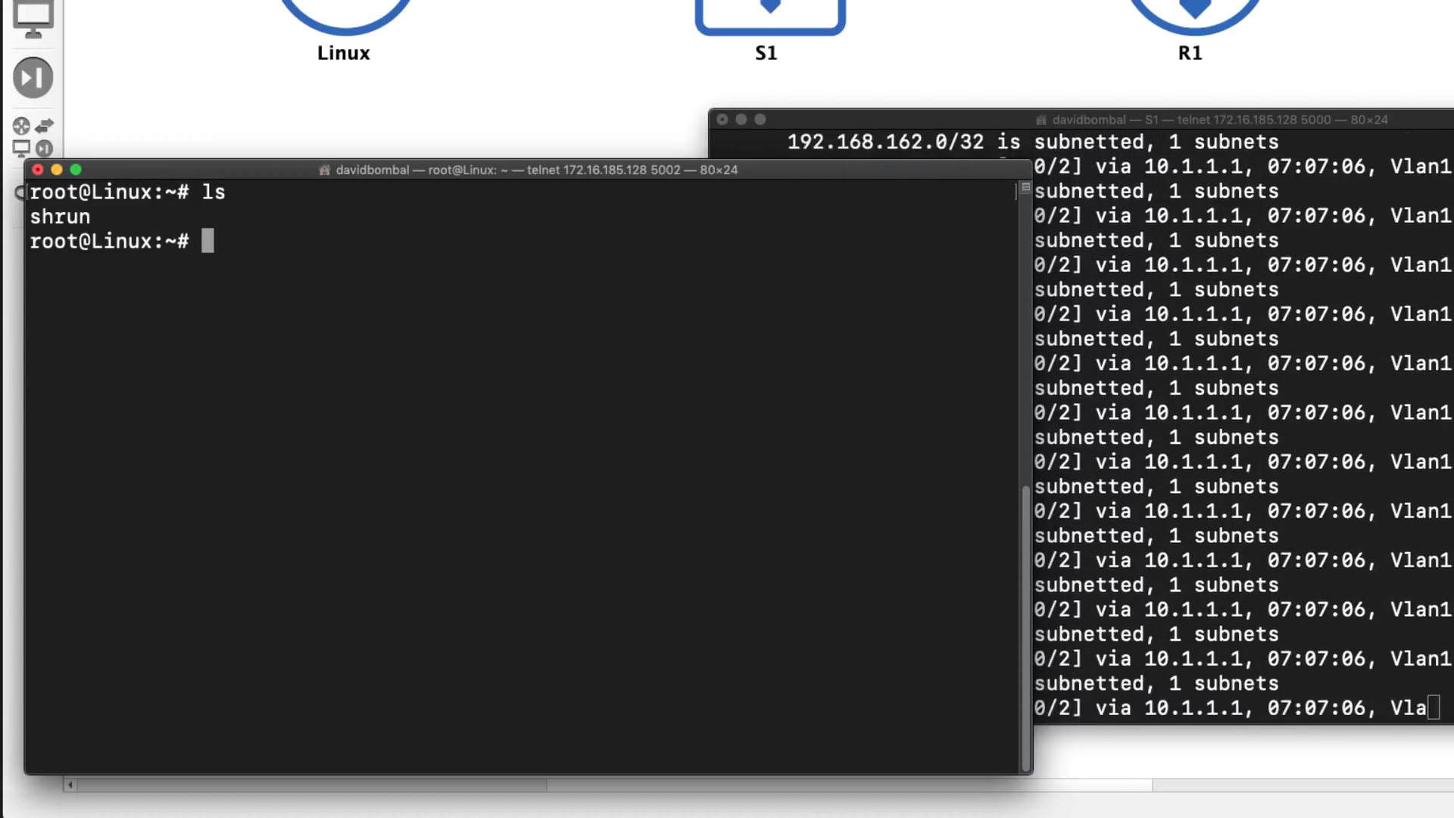
- Display the whole shrun file on the Linux host with "cat shrun"
text(cat shrun)
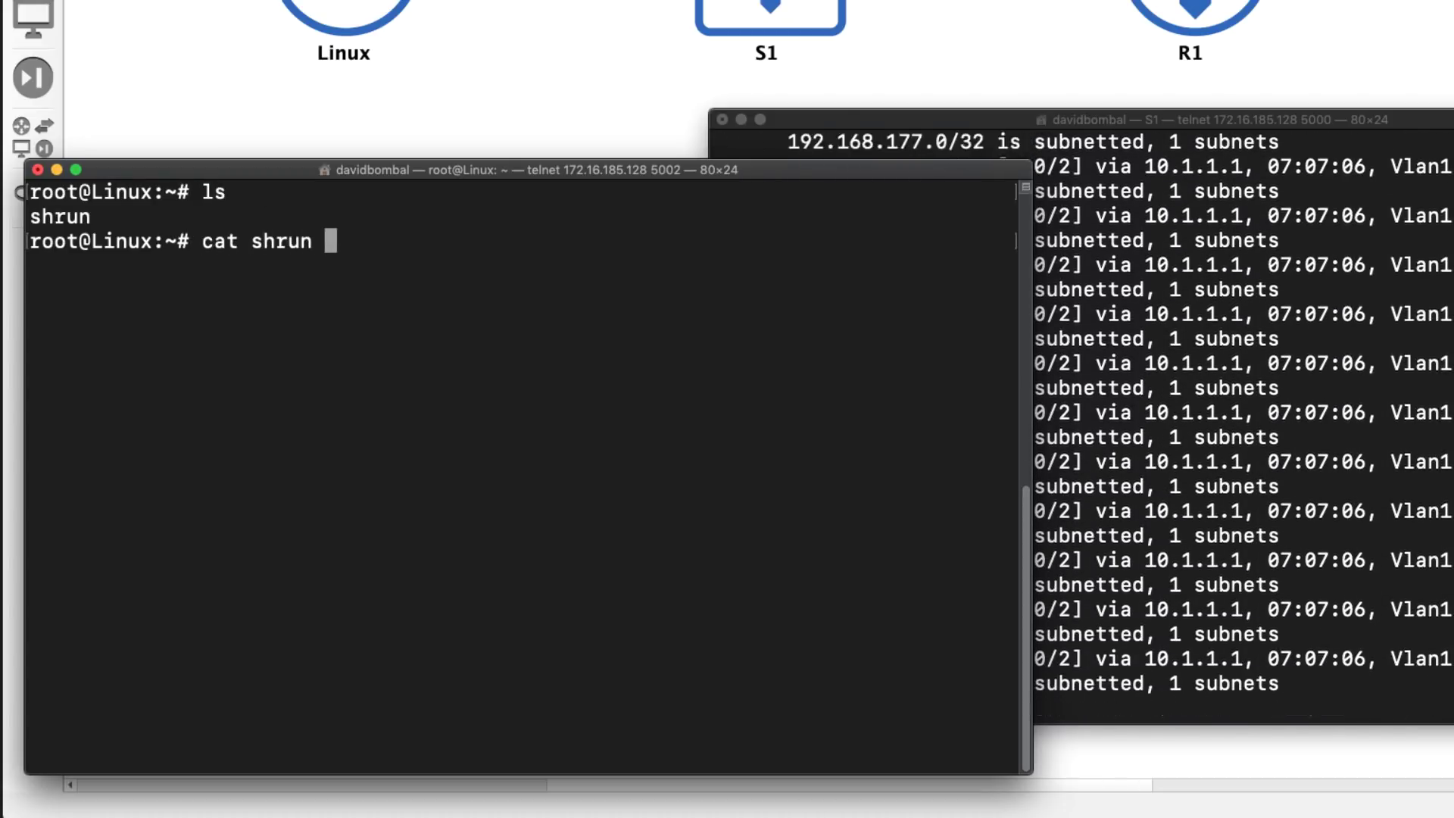
key(Return)
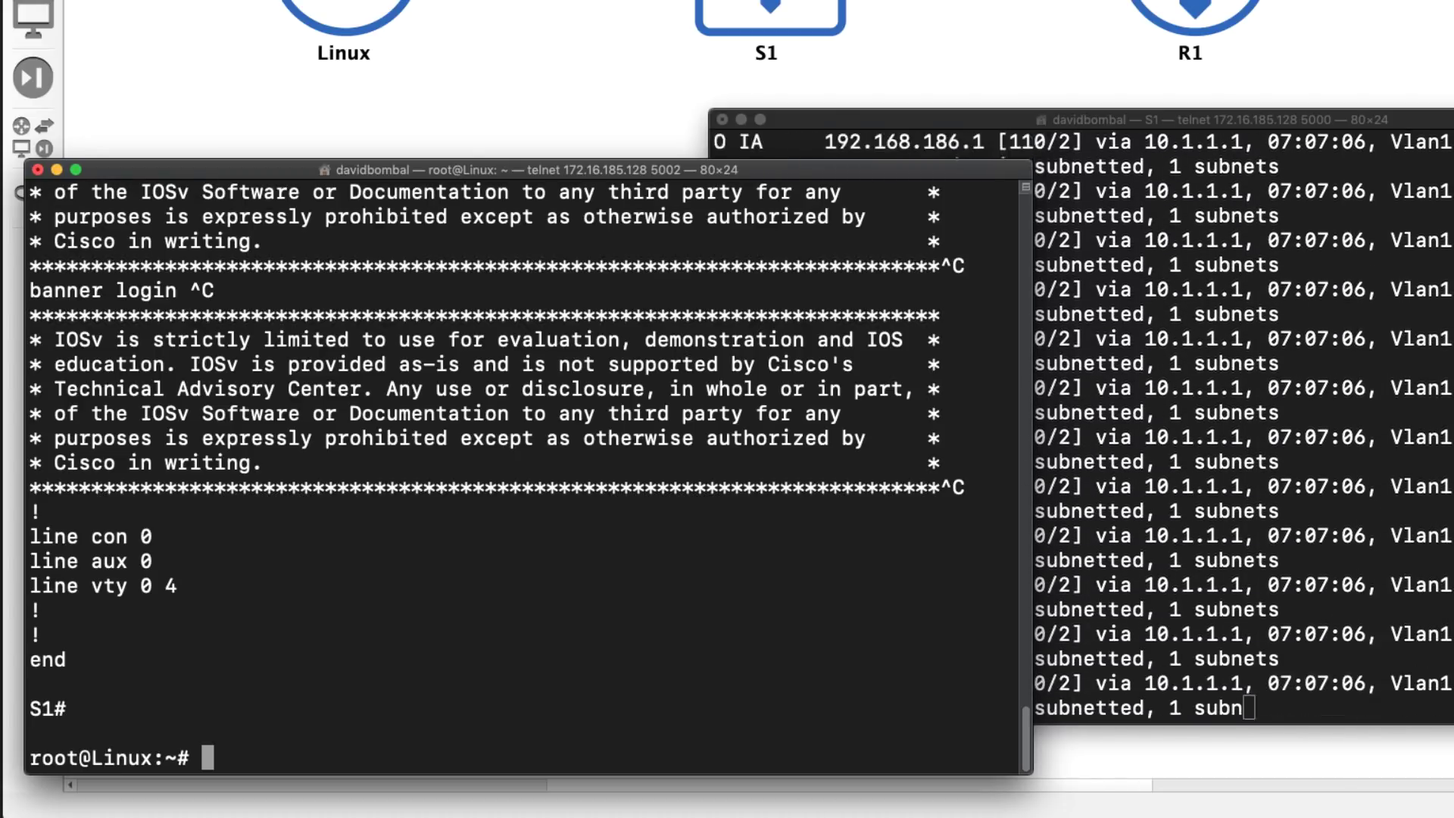
key(Up)
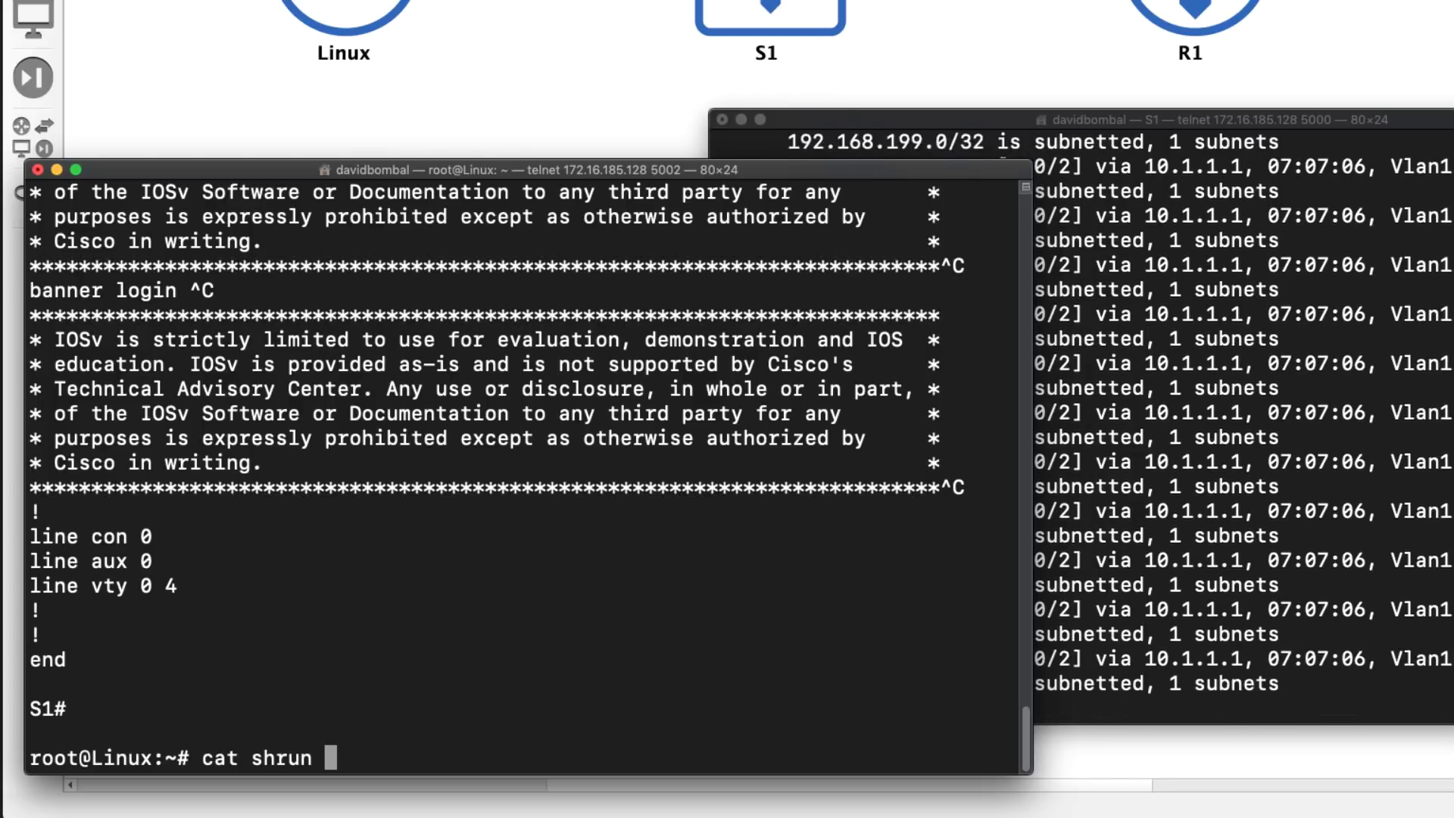
key(Down)
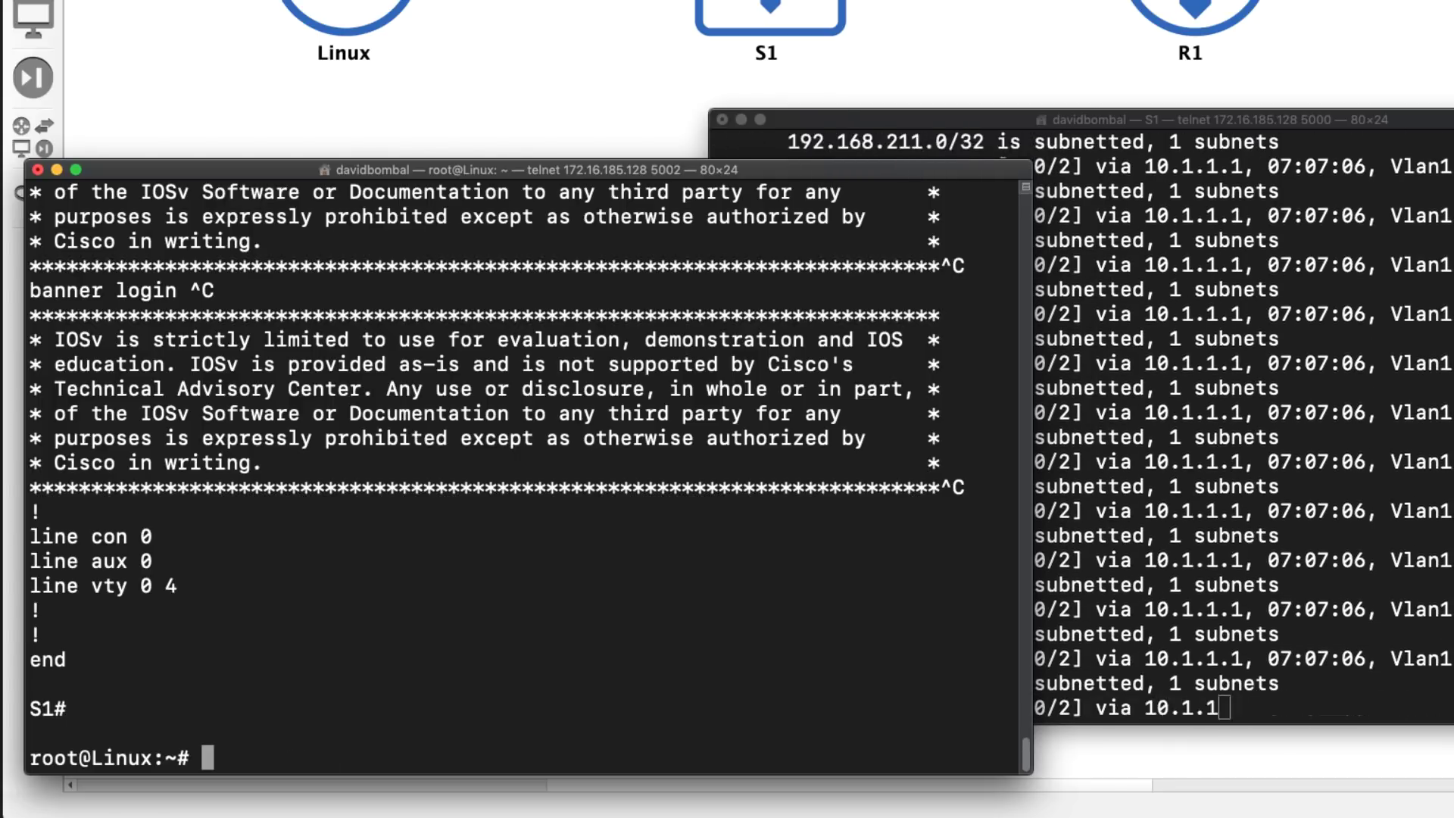
- Display the Linux host's configuration file one screen at a time with "more shrun", paging to its end
text(more shrun)
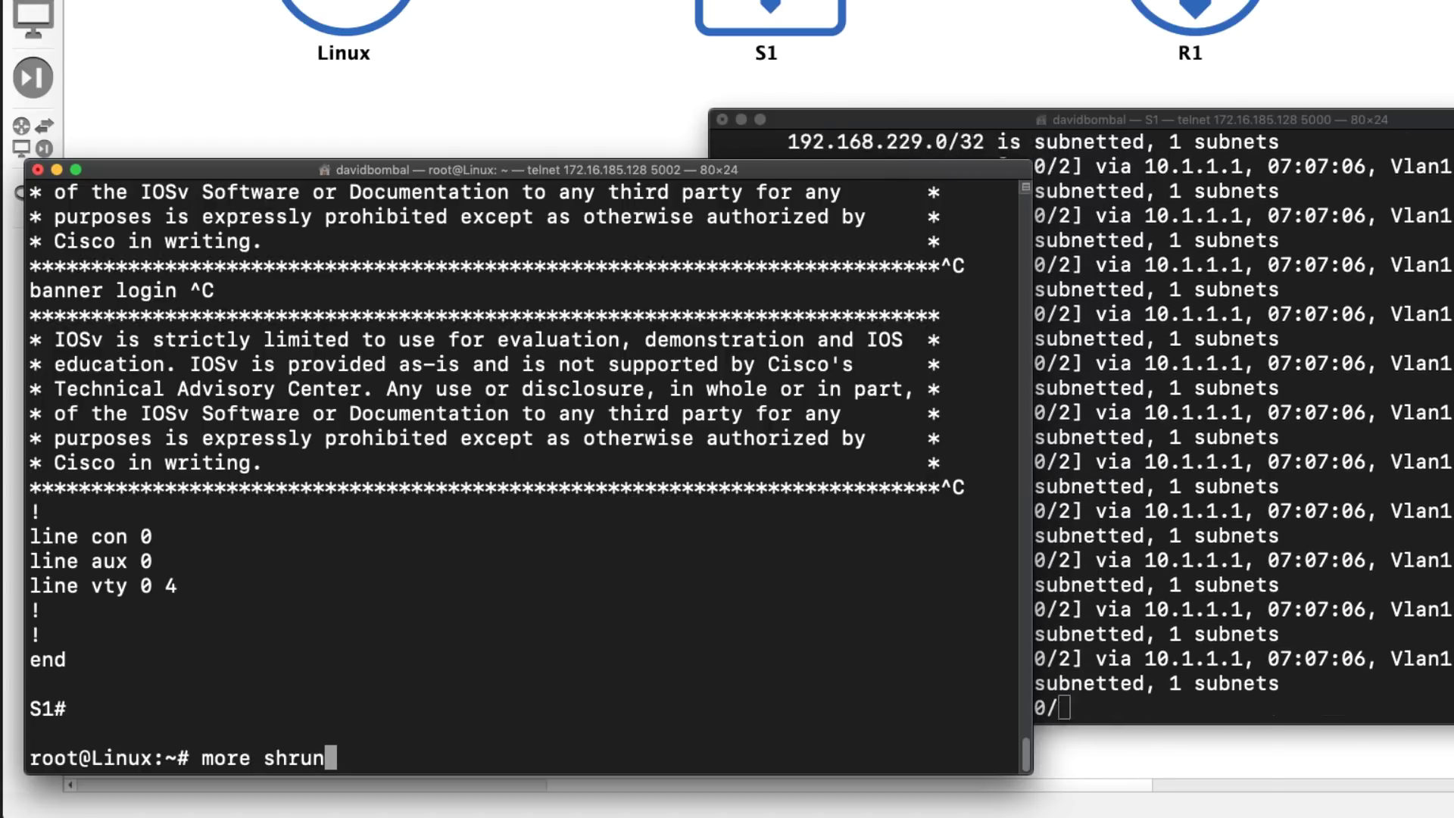
key(Return)
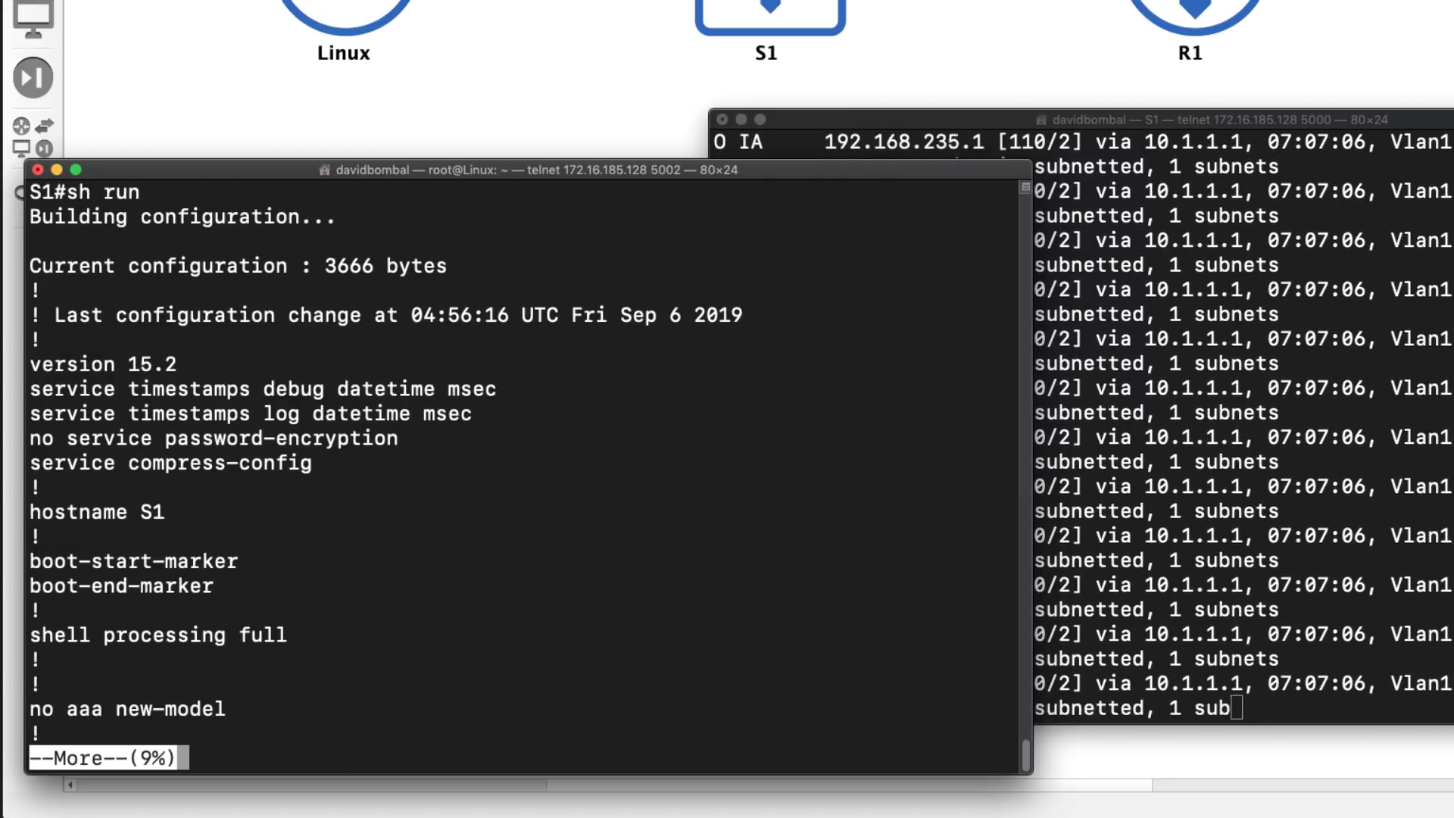
key(space)
key(space)
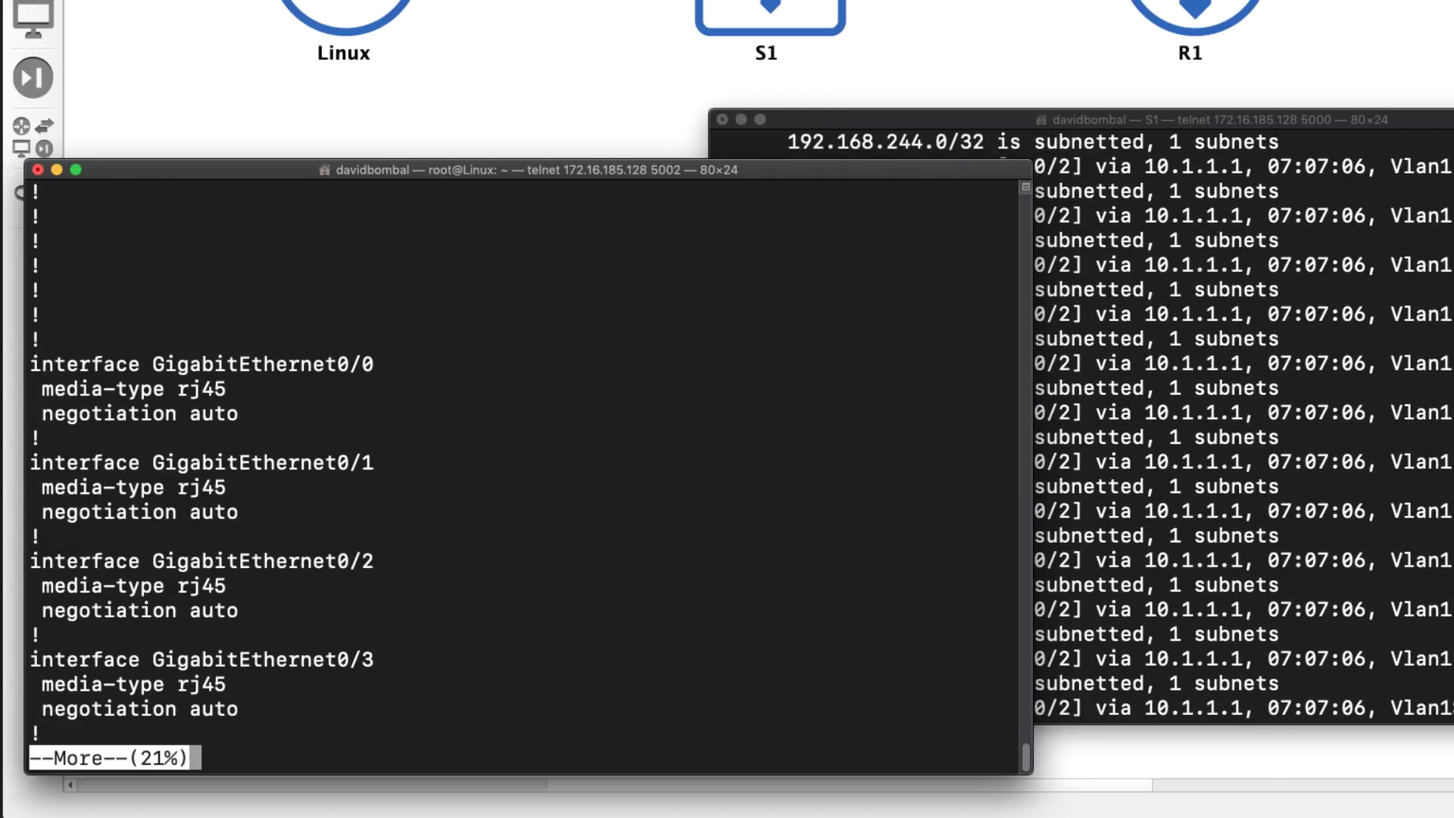
key(space)
key(space)
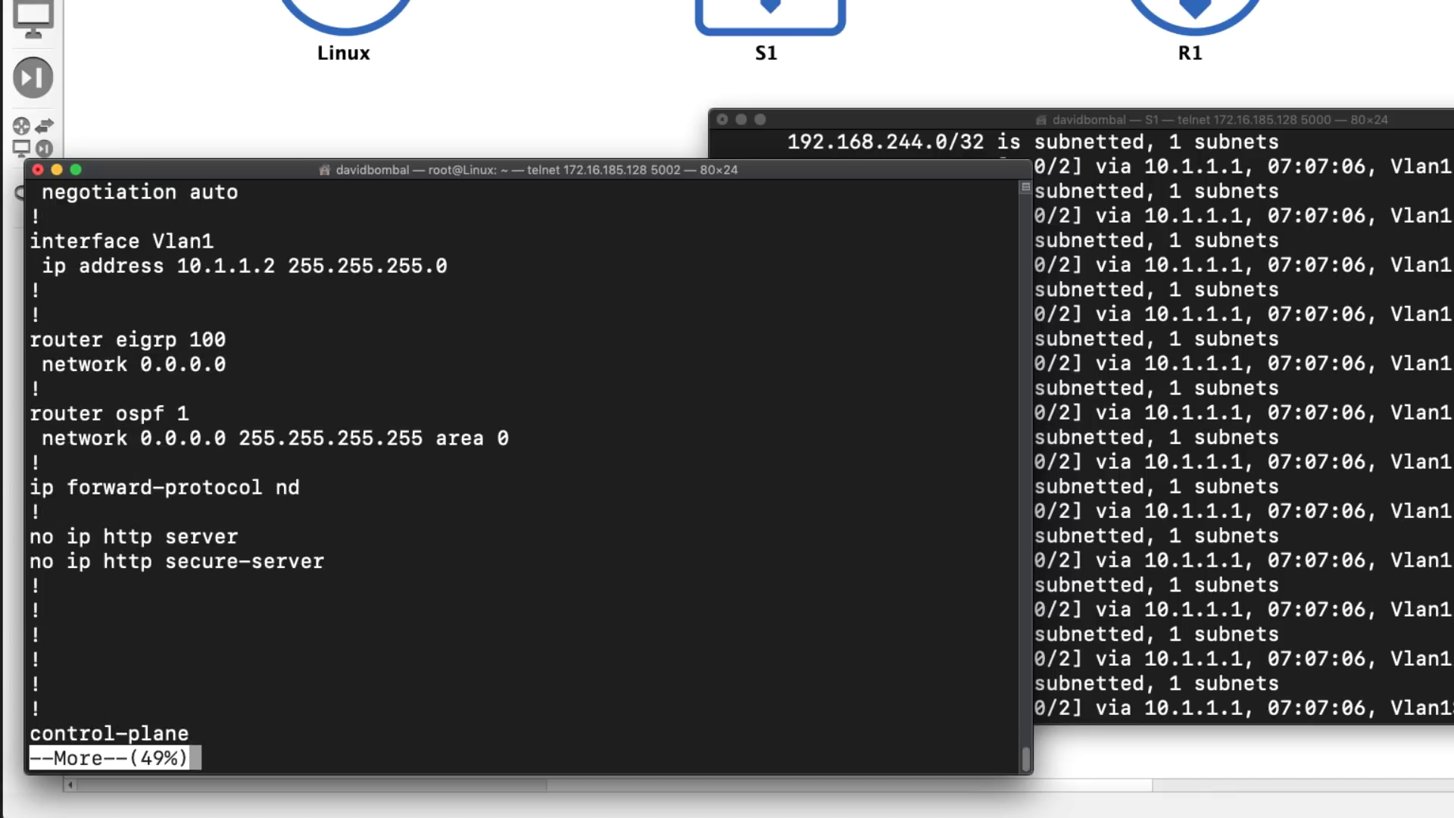
key(space)
key(space)
key(space)
- Switch back to S1's terminal and get a fresh command prompt
key(super+grave)
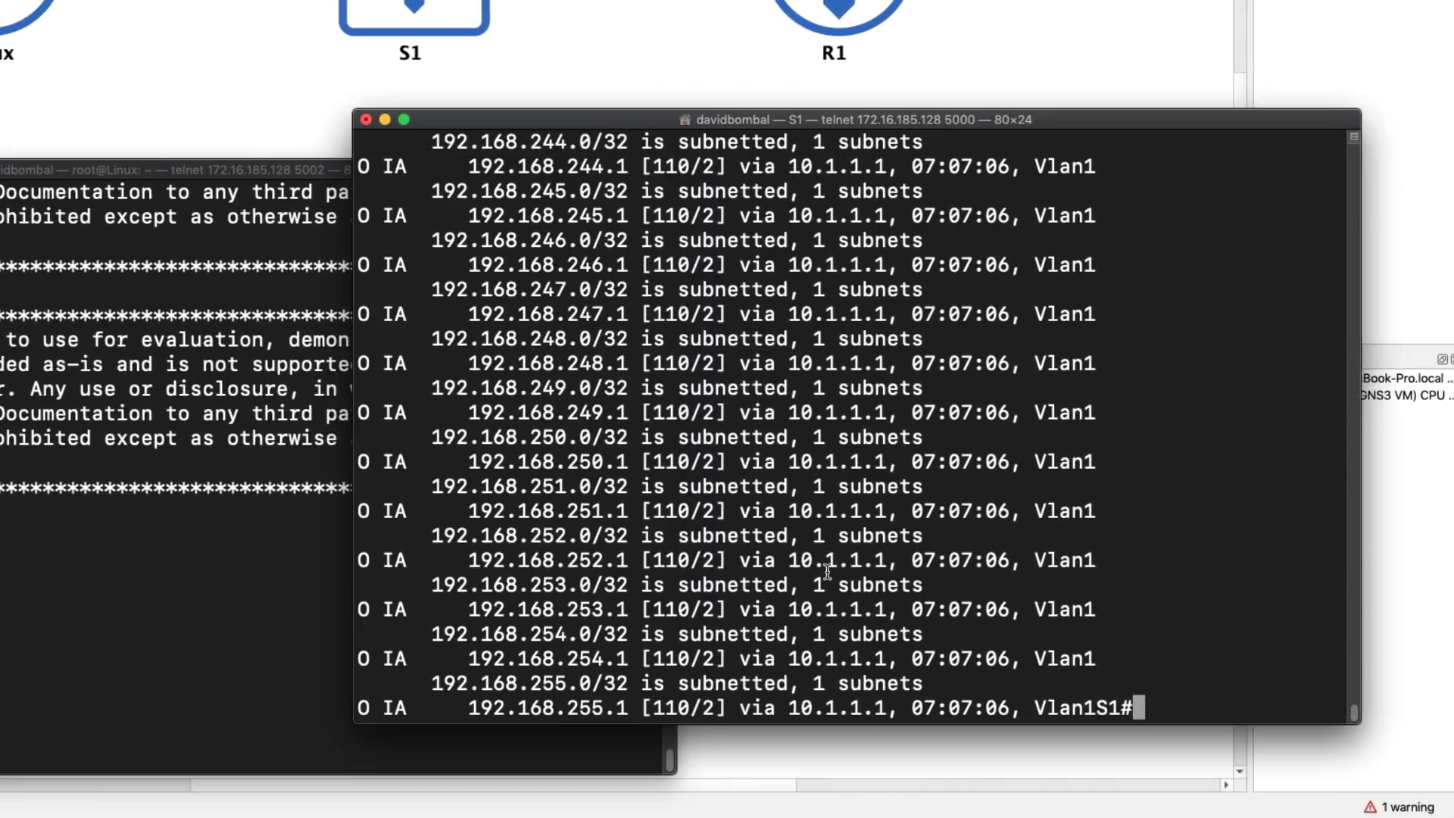
key(Return)
key(Return)
- Display S1's saved routing table page by page with "more shiproute.txt", then leave the listing partway through
text(more)
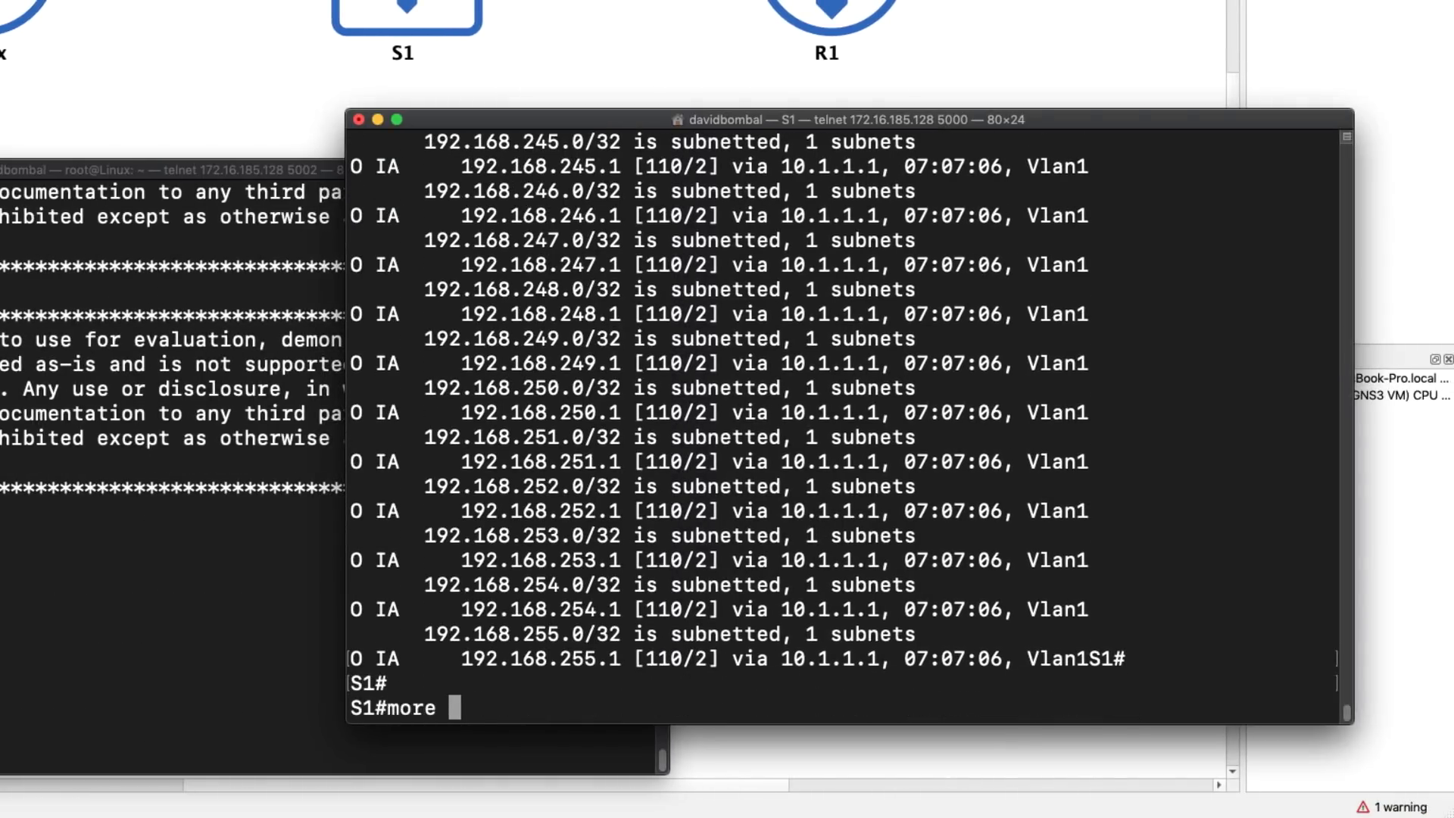
key(BackSpace)
key(BackSpace)
key(BackSpace)
text(cat shiproute.txt)
key(ctrl+a)
text(more)
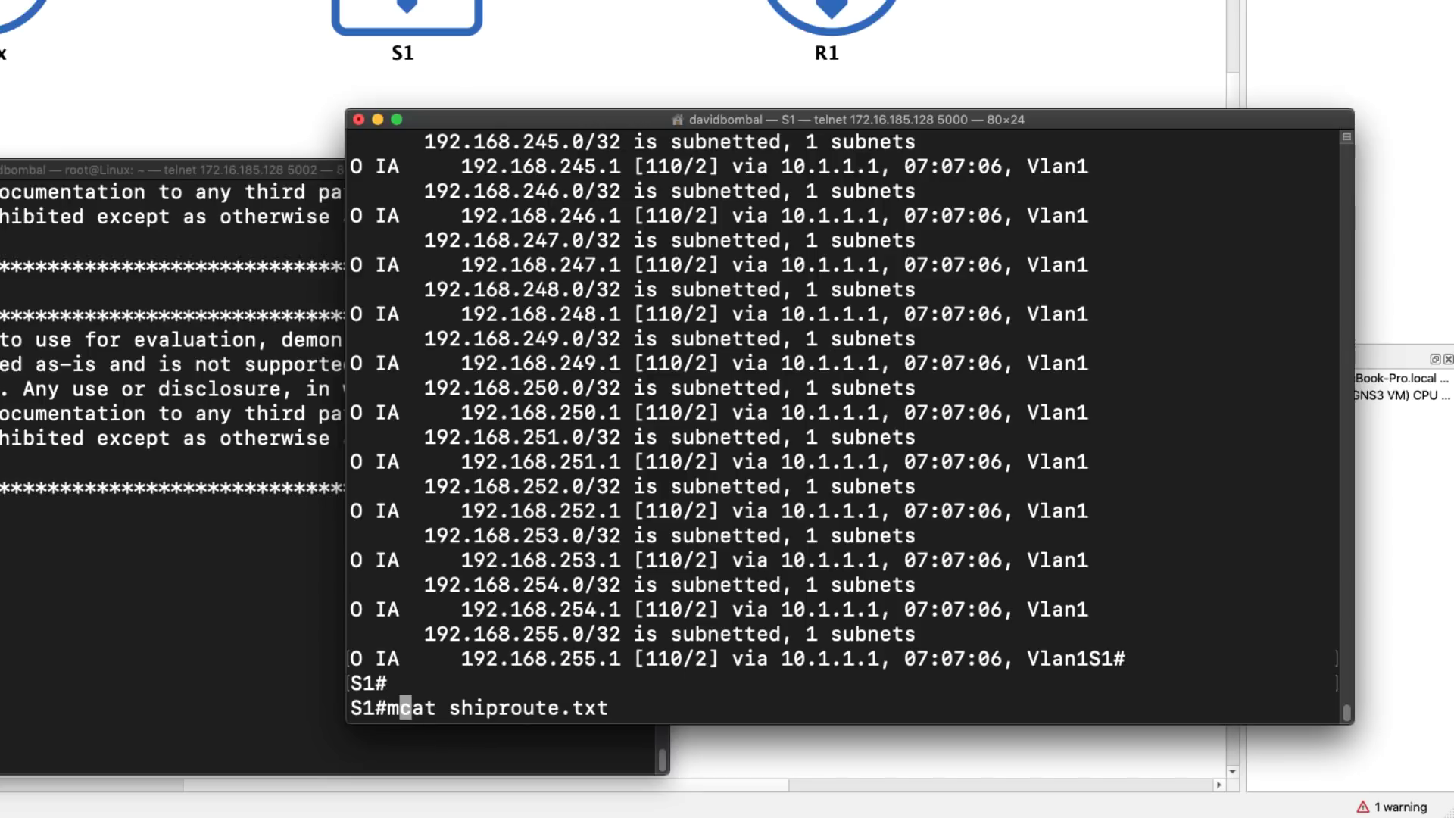
key(Delete)
key(Delete)
key(Delete)
key(Return)
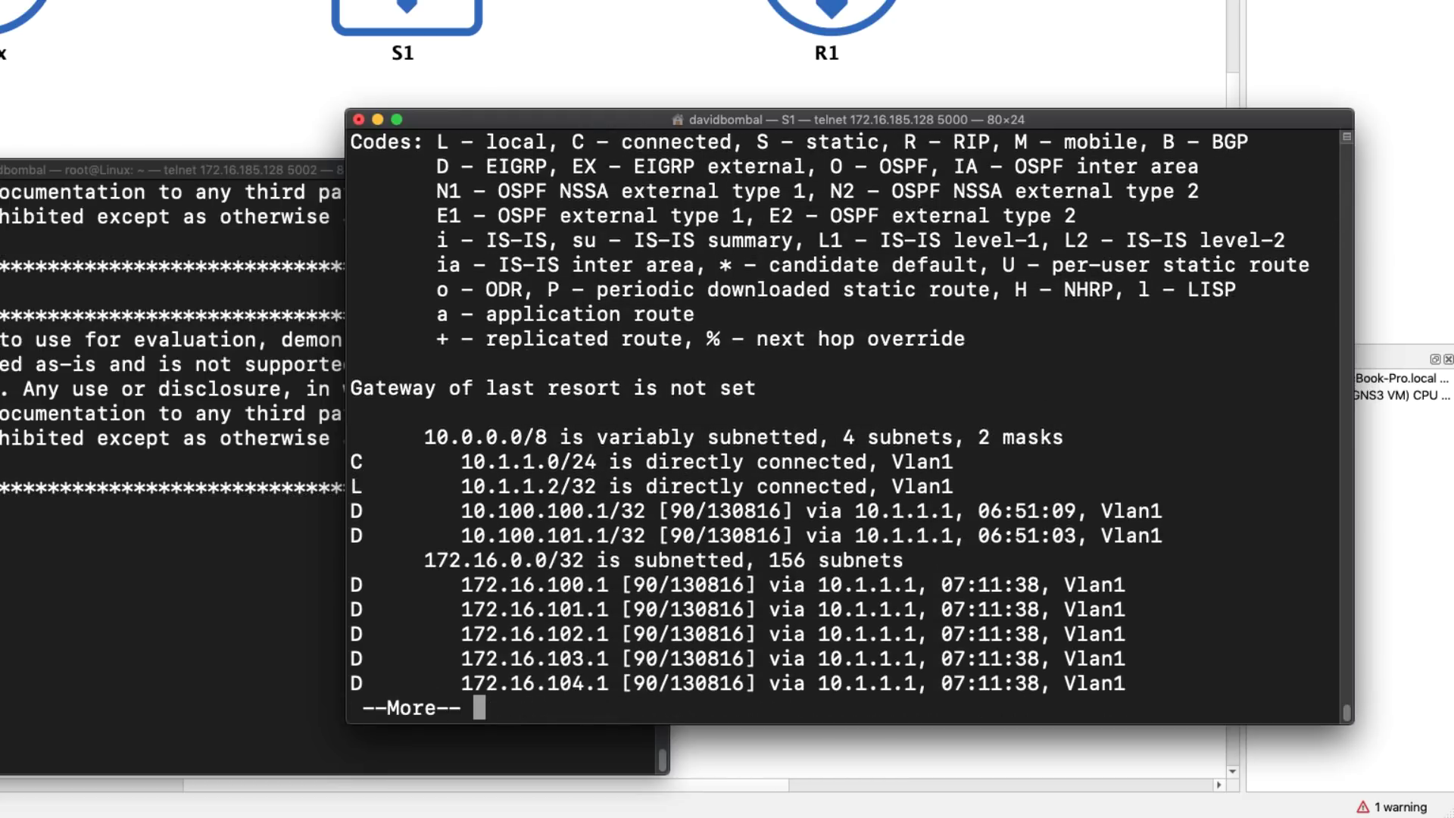
key(space)
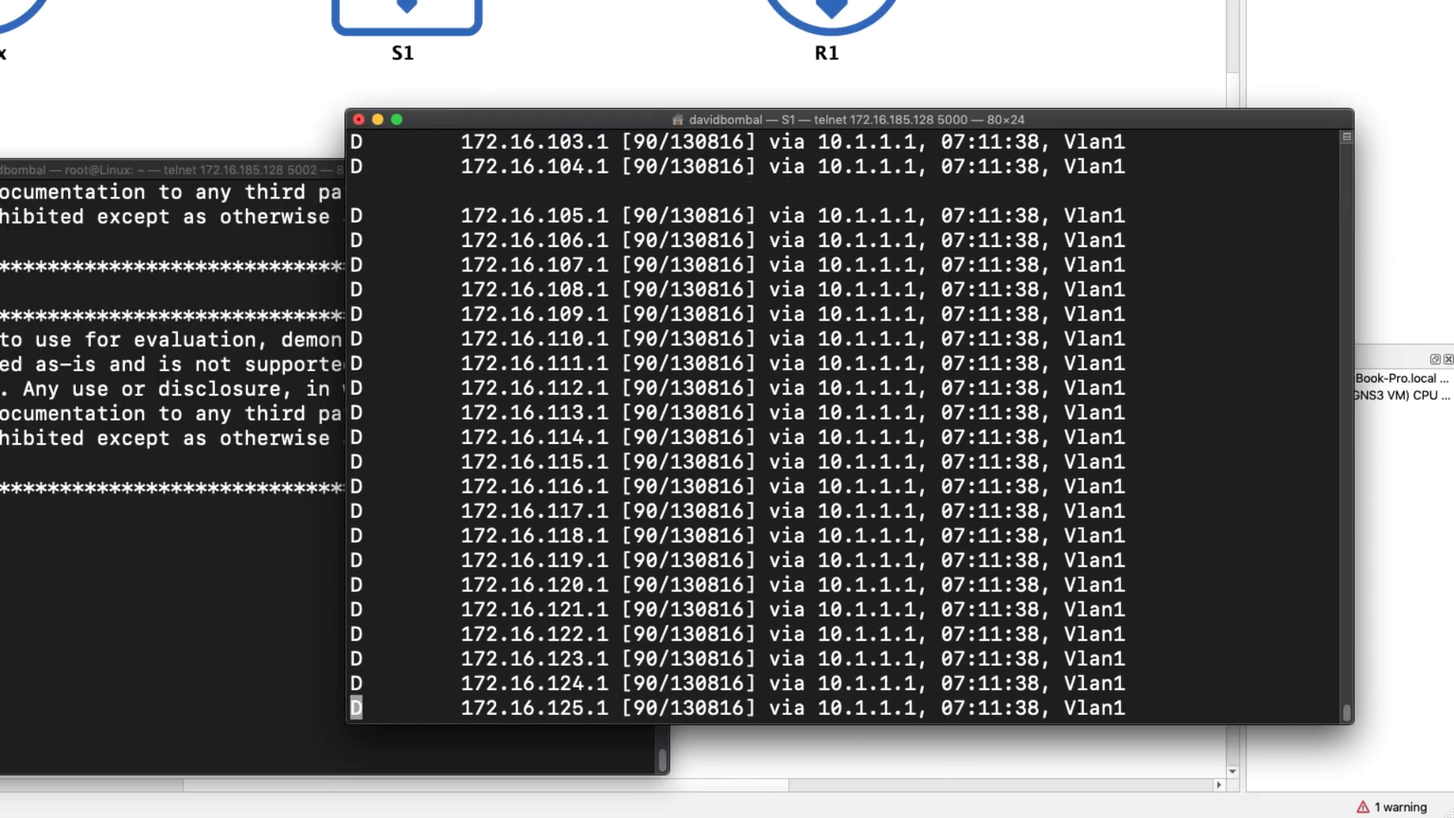
key(space)
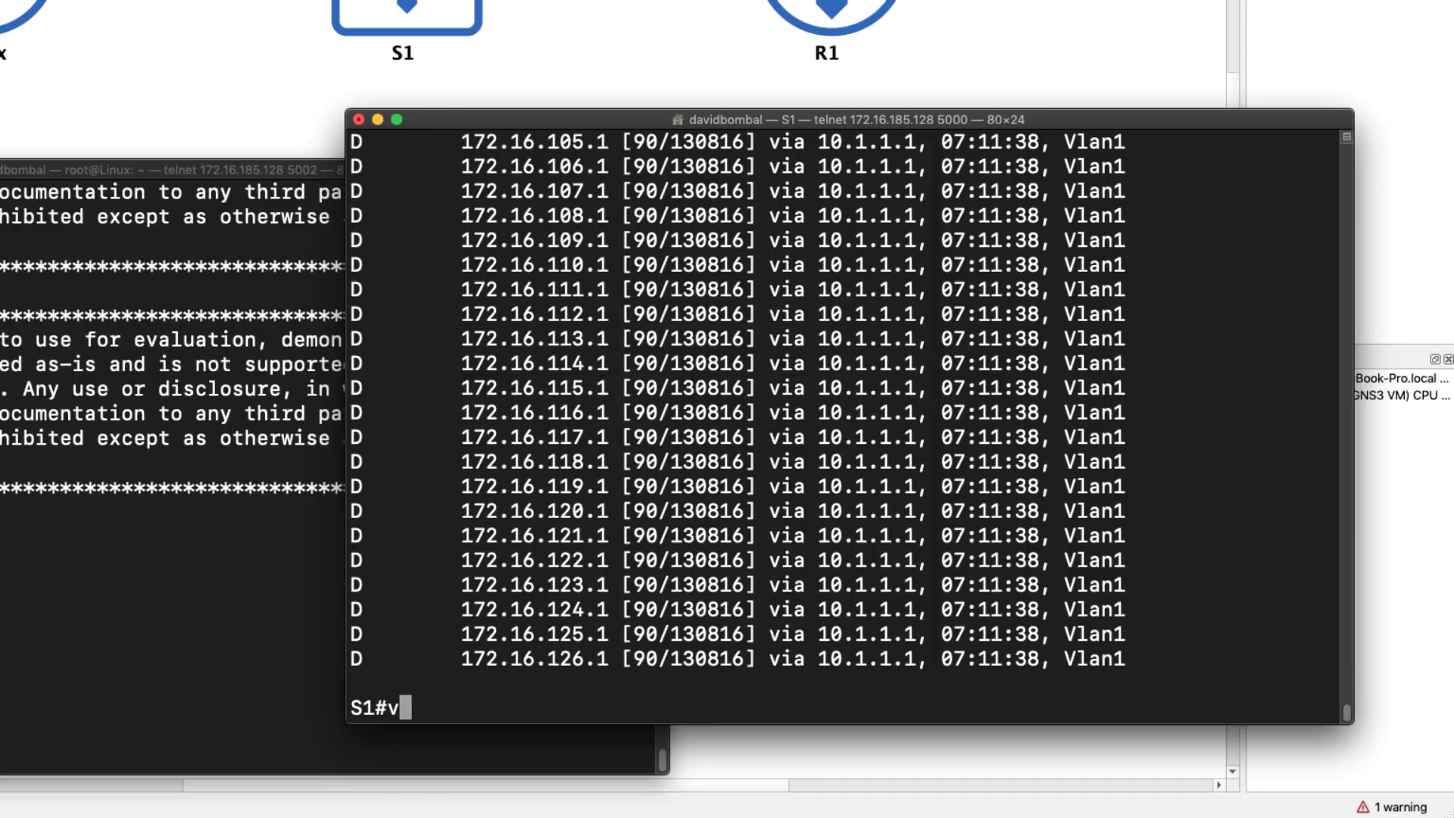
- Enter global configuration mode on S1 with "conf t" and enable shell processing with "shell processing full"
text(t)
key(Return)
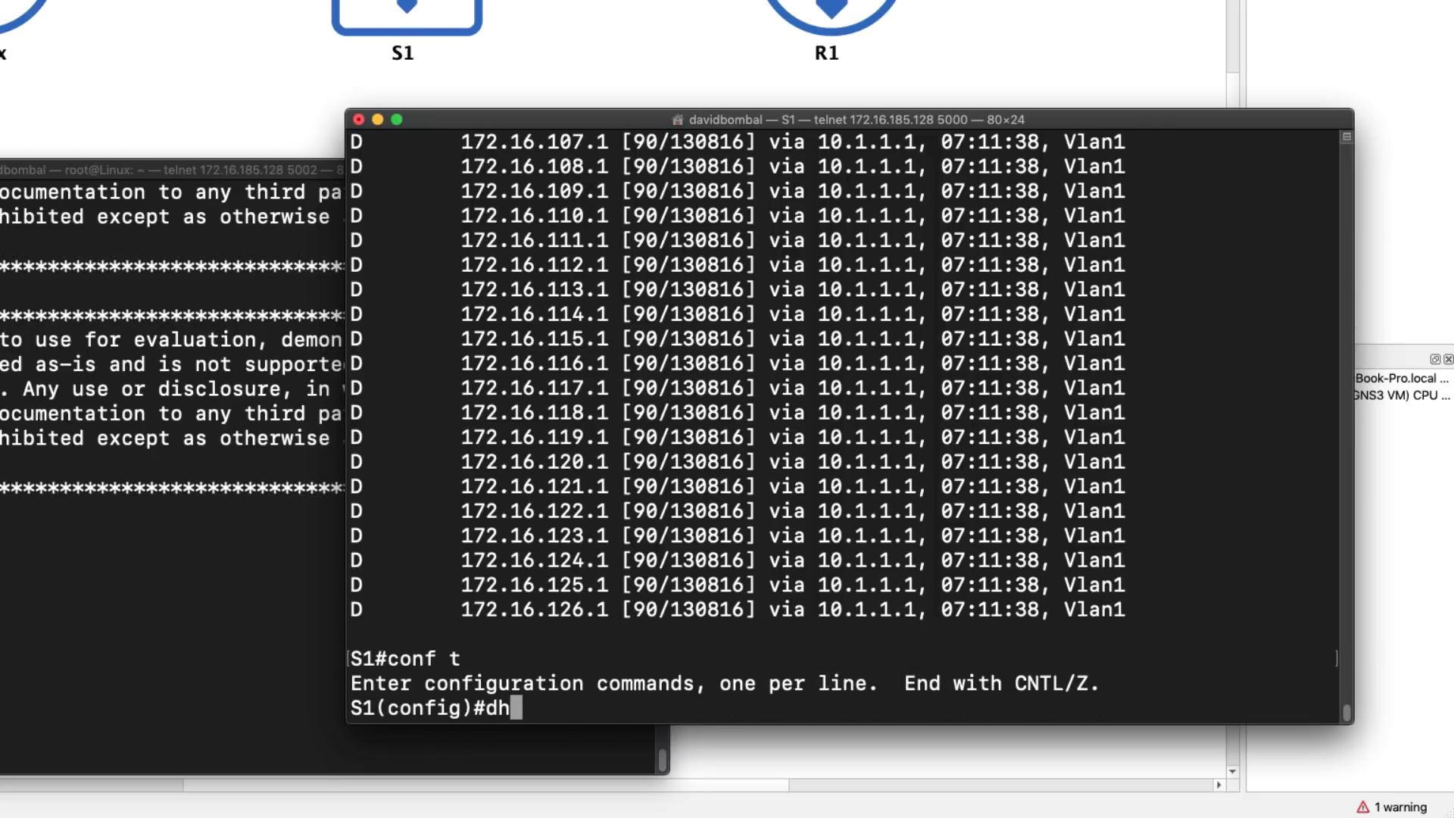
text(shell processi)
key(BackSpace)
text(o)
key(Tab)
text(f)
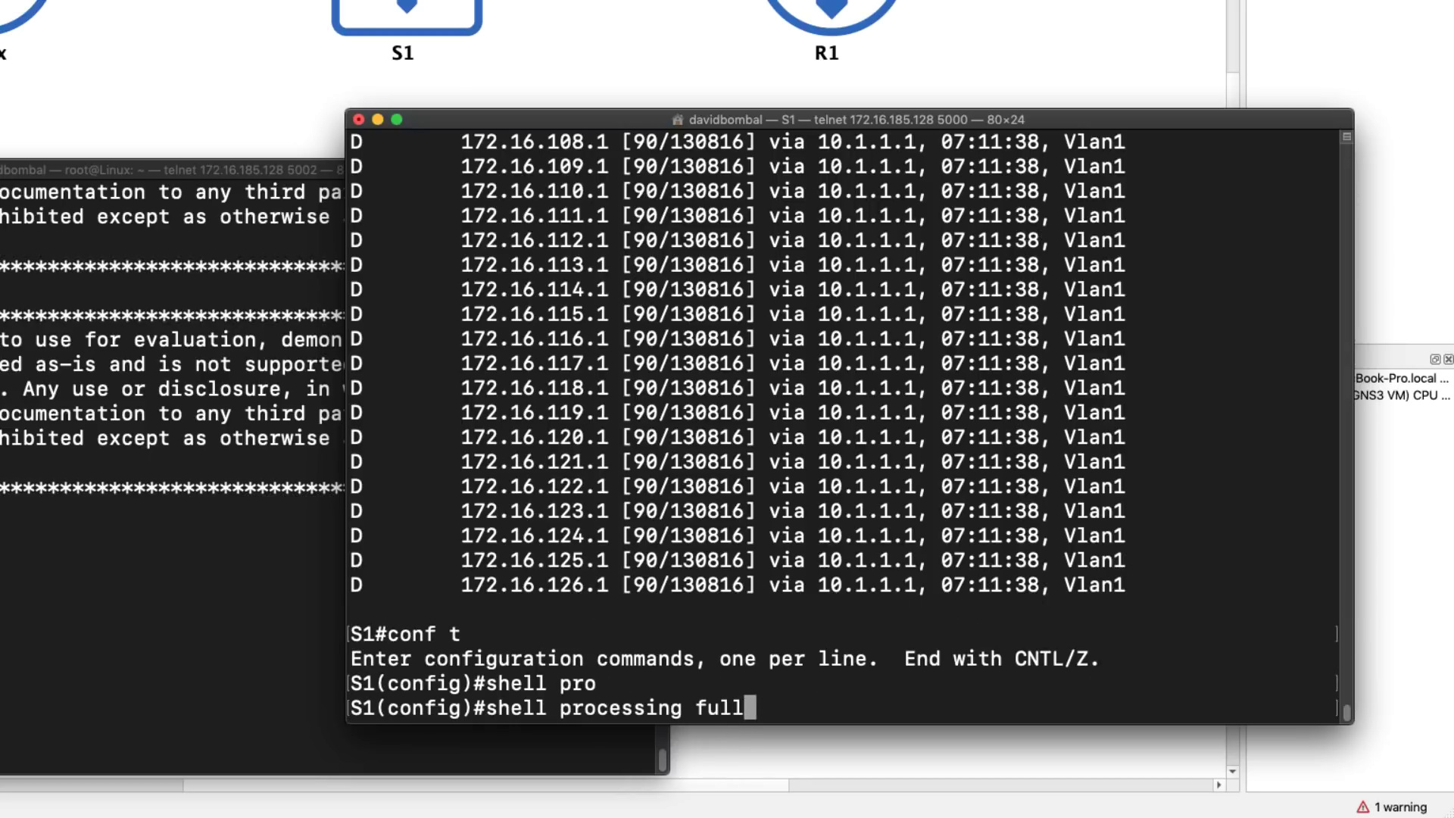
text(ull)
key(Return)
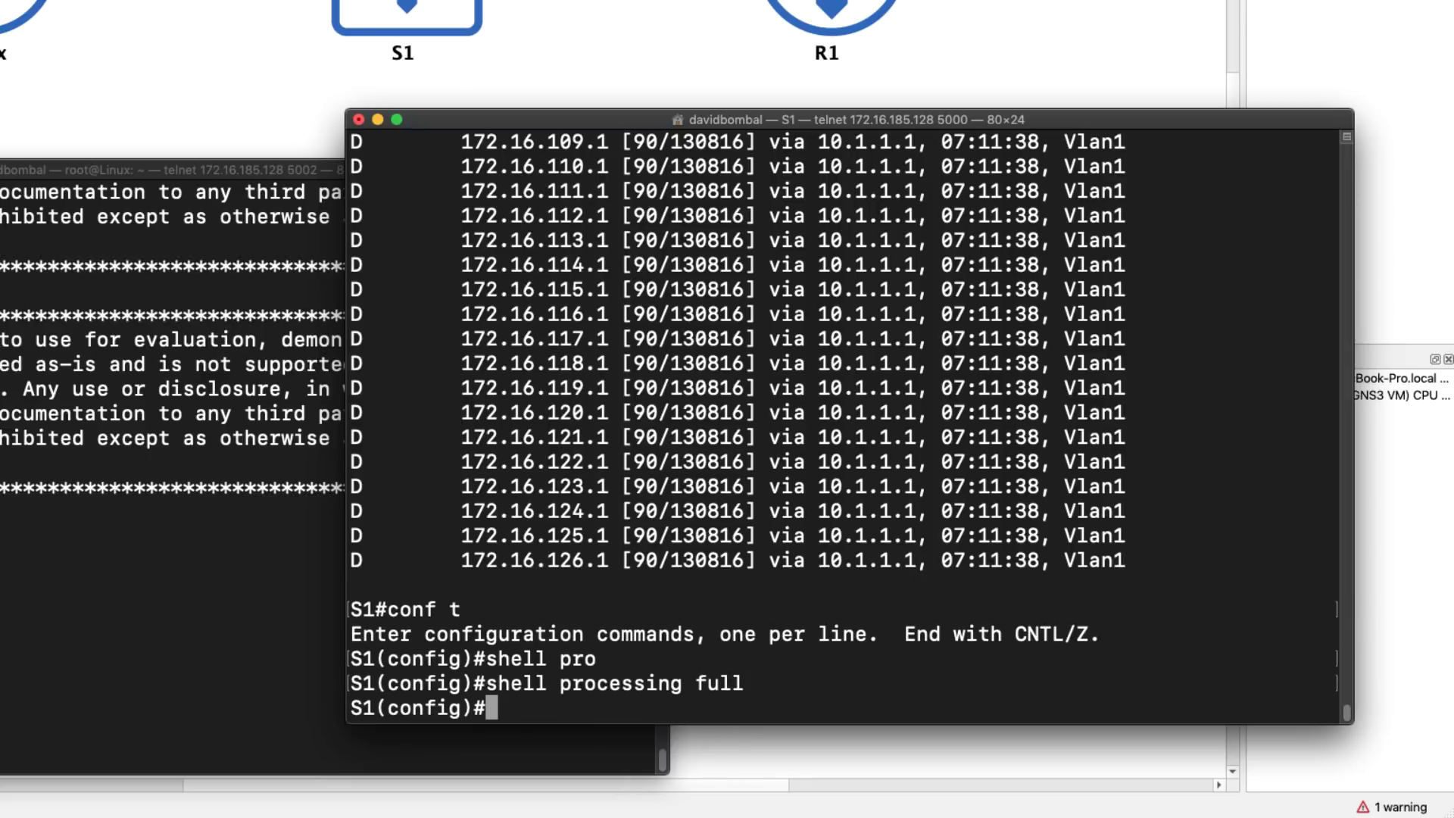